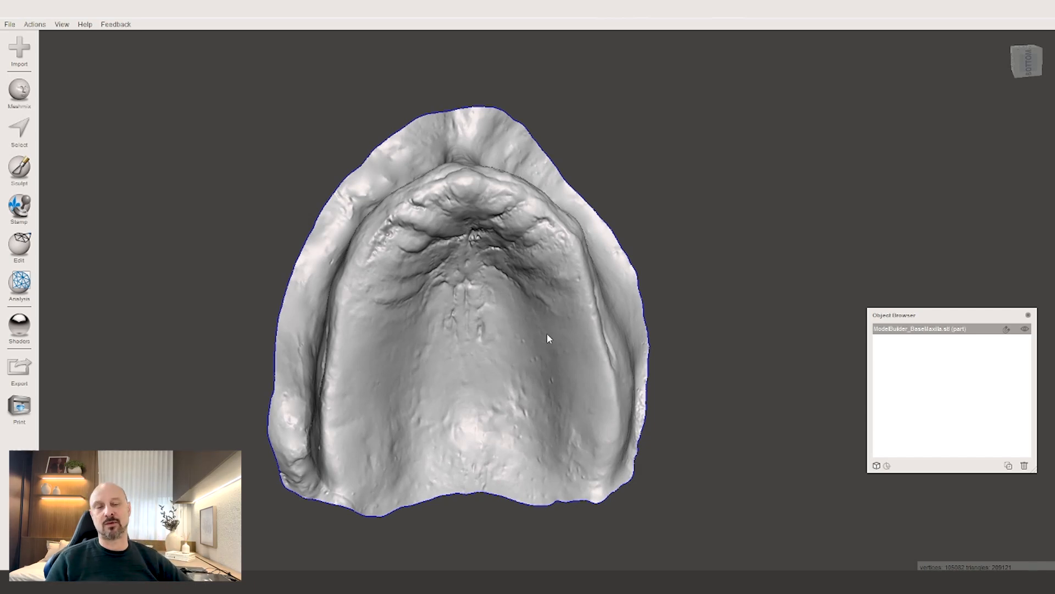
# Examine the maxilla scan from the palatal, posterior and side views, including the ridge and the vestibular border
pyautogui.moveTo(537, 334); pyautogui.dragTo(296, 471, button='right')
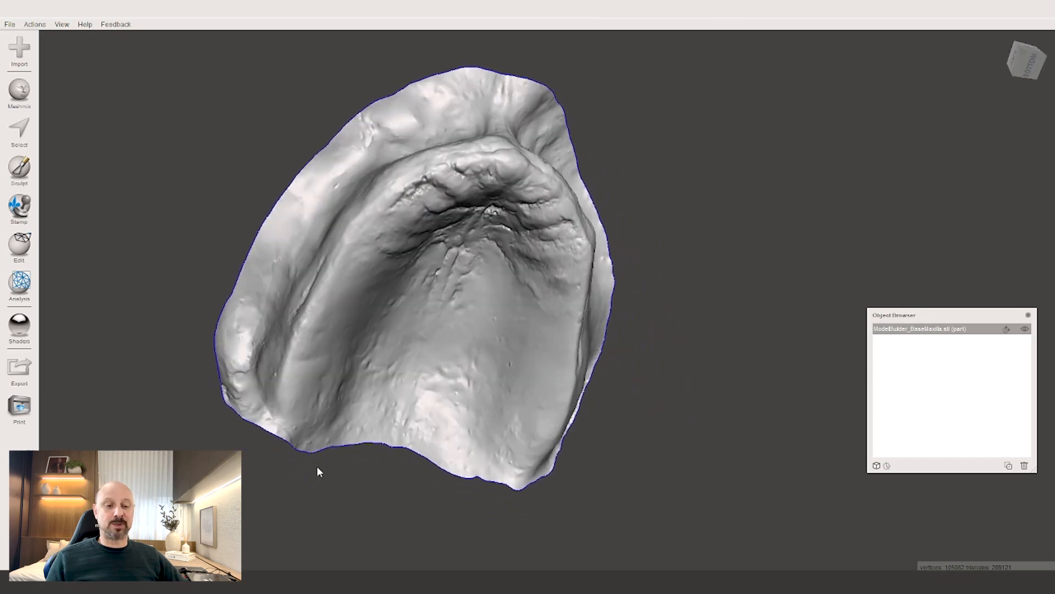
pyautogui.moveTo(754, 201); pyautogui.dragTo(680, 200, button='right')
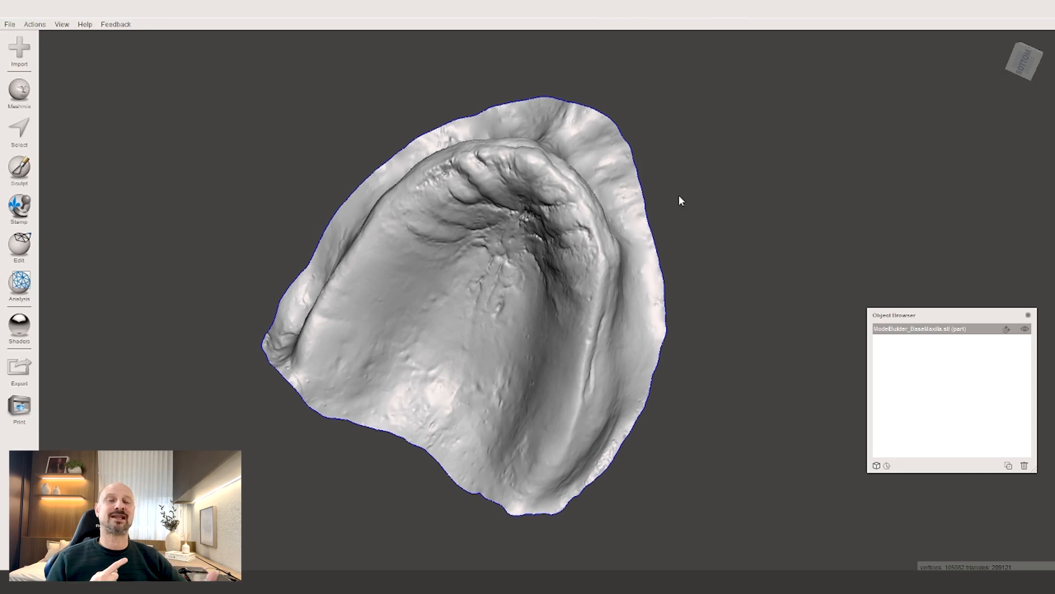
pyautogui.moveTo(165, 318); pyautogui.dragTo(493, 513, button='right')
pyautogui.moveTo(847, 523); pyautogui.dragTo(909, 489, button='right')
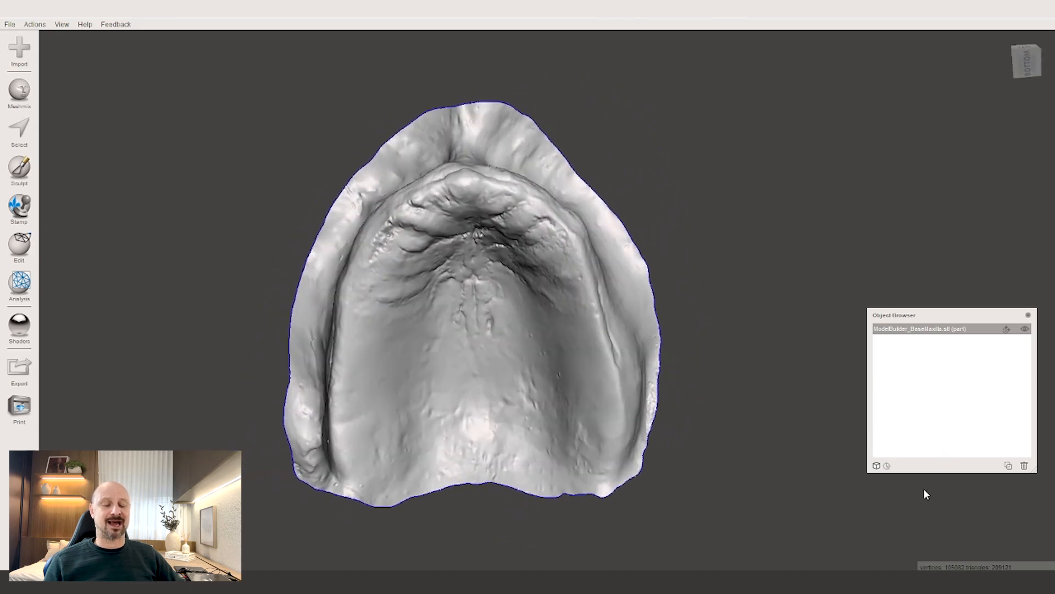
pyautogui.scroll(3, 494, 338)
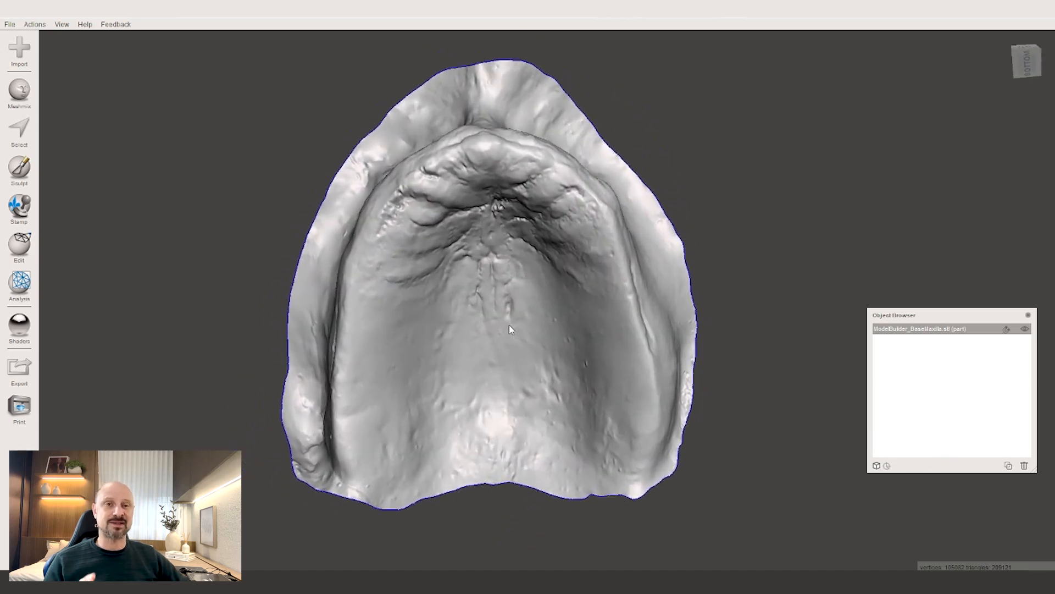
pyautogui.scroll(-1, 481, 275)
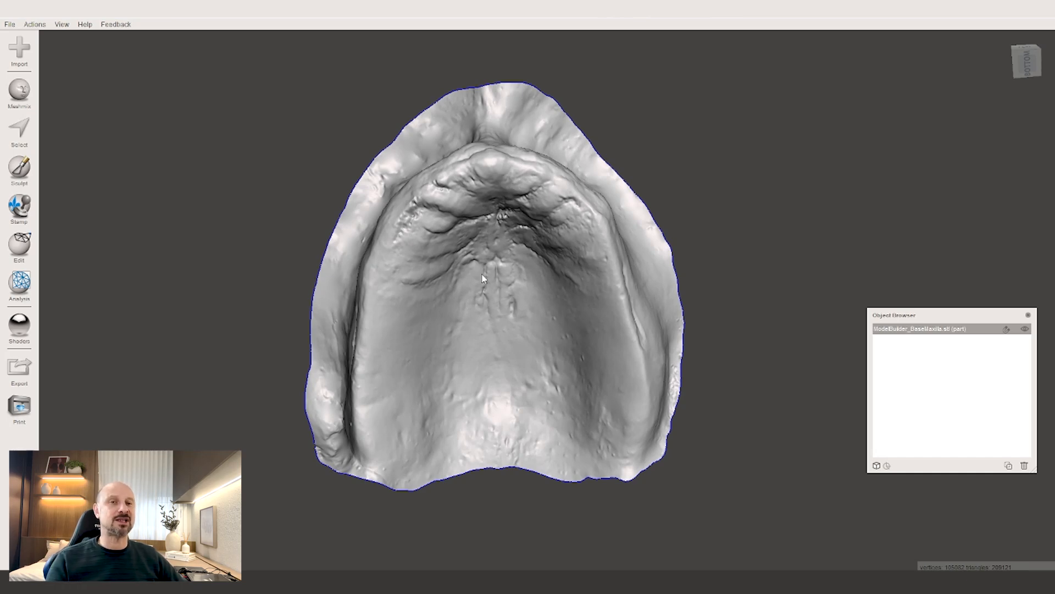
pyautogui.moveTo(483, 279); pyautogui.dragTo(499, 283, button='right')
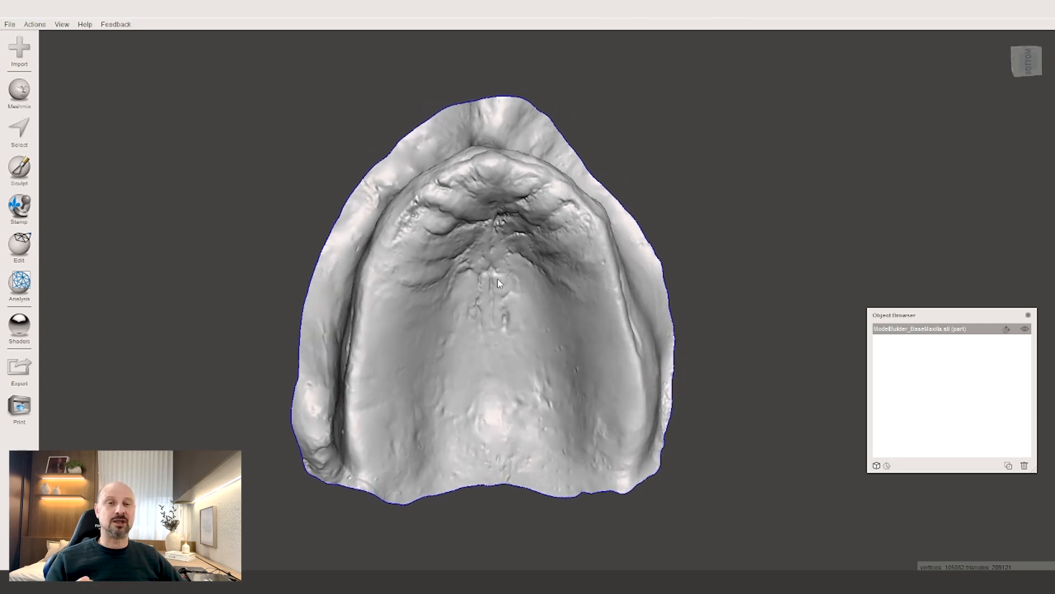
pyautogui.moveTo(530, 279)
pyautogui.mouseDown(button='right')
pyautogui.moveTo(529, 266)
pyautogui.moveTo(532, 288)
pyautogui.mouseUp(button='right')
pyautogui.scroll(-2, 531, 288)
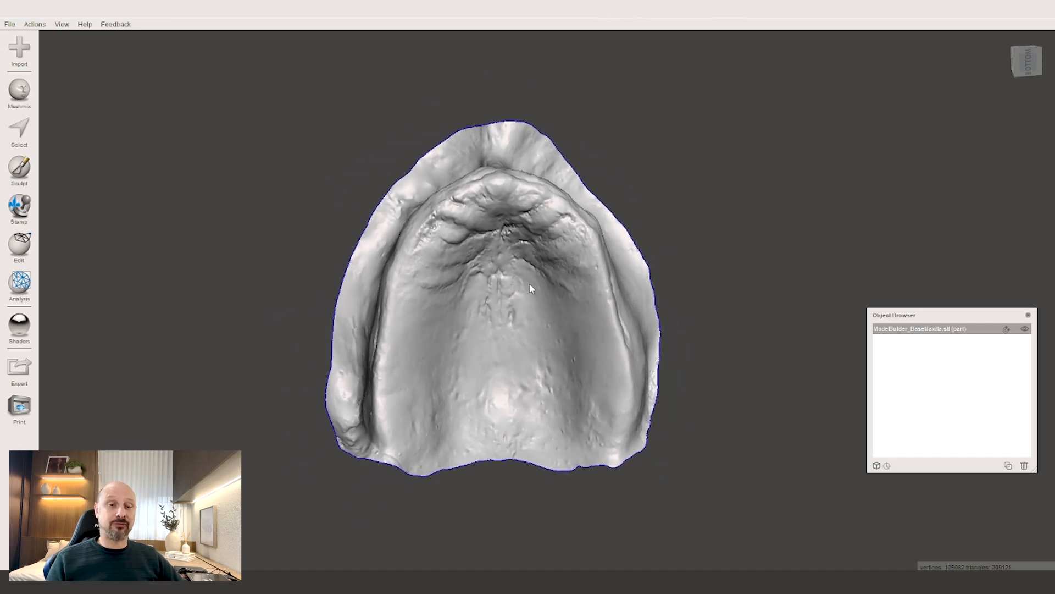
pyautogui.scroll(1, 635, 292)
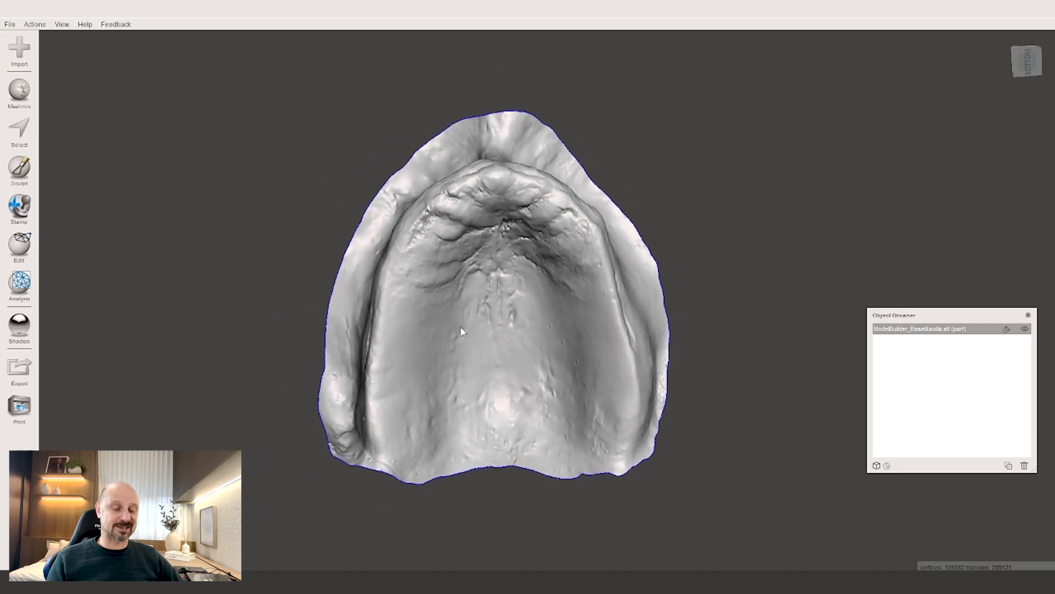
pyautogui.moveTo(545, 350); pyautogui.dragTo(399, 346, button='right')
pyautogui.moveTo(532, 367); pyautogui.dragTo(616, 340, button='right')
pyautogui.scroll(2, 608, 352)
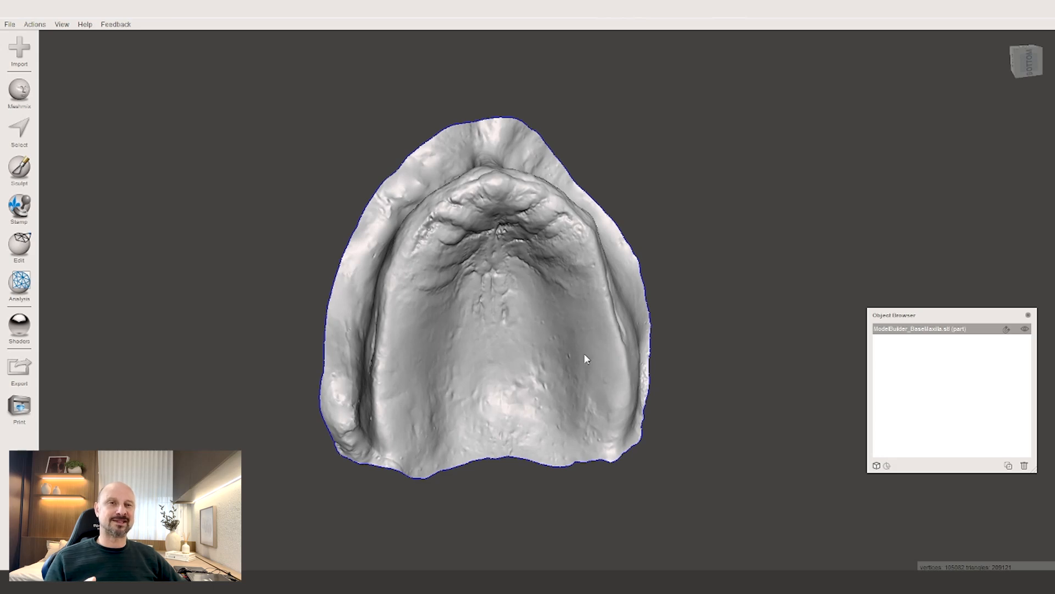
pyautogui.moveTo(584, 355)
pyautogui.mouseDown(button='right')
pyautogui.moveTo(547, 377)
pyautogui.moveTo(528, 370)
pyautogui.moveTo(565, 364)
pyautogui.mouseUp(button='right')
pyautogui.scroll(2, 536, 283)
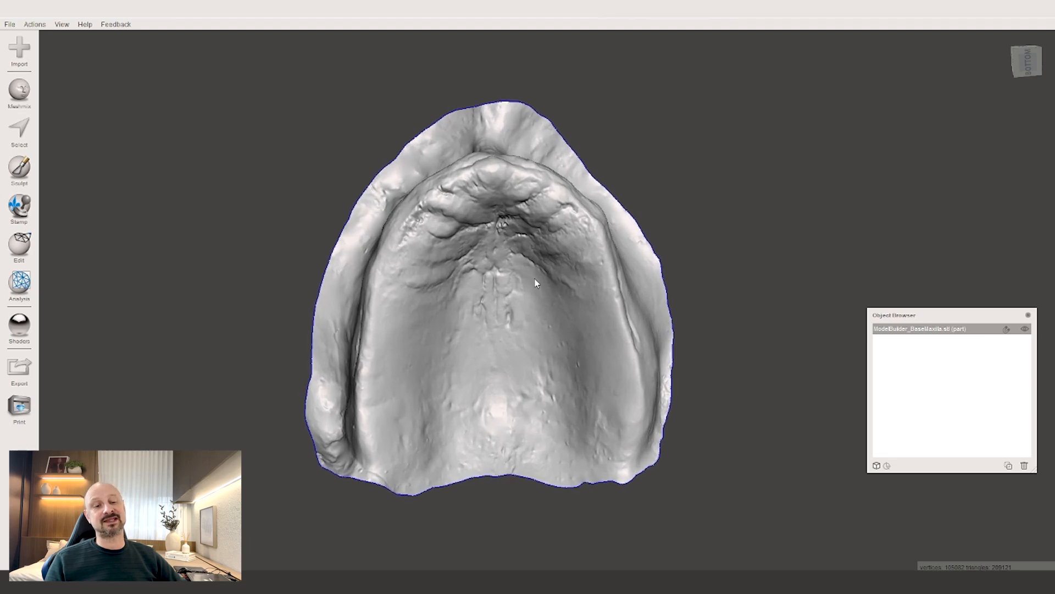
pyautogui.moveTo(537, 282); pyautogui.dragTo(455, 364, button='right')
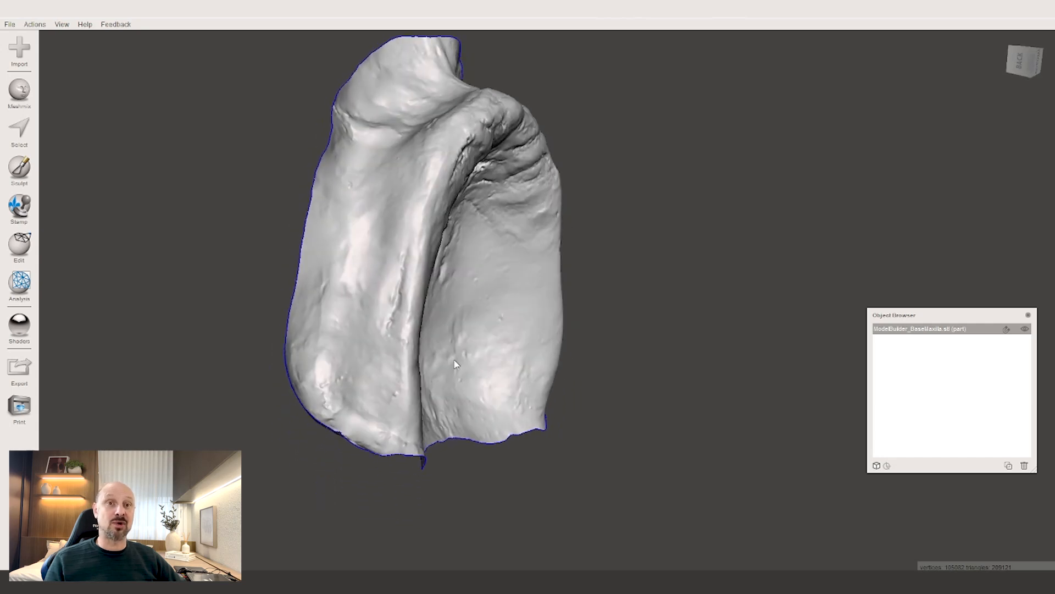
pyautogui.moveTo(470, 337); pyautogui.dragTo(497, 373, button='right')
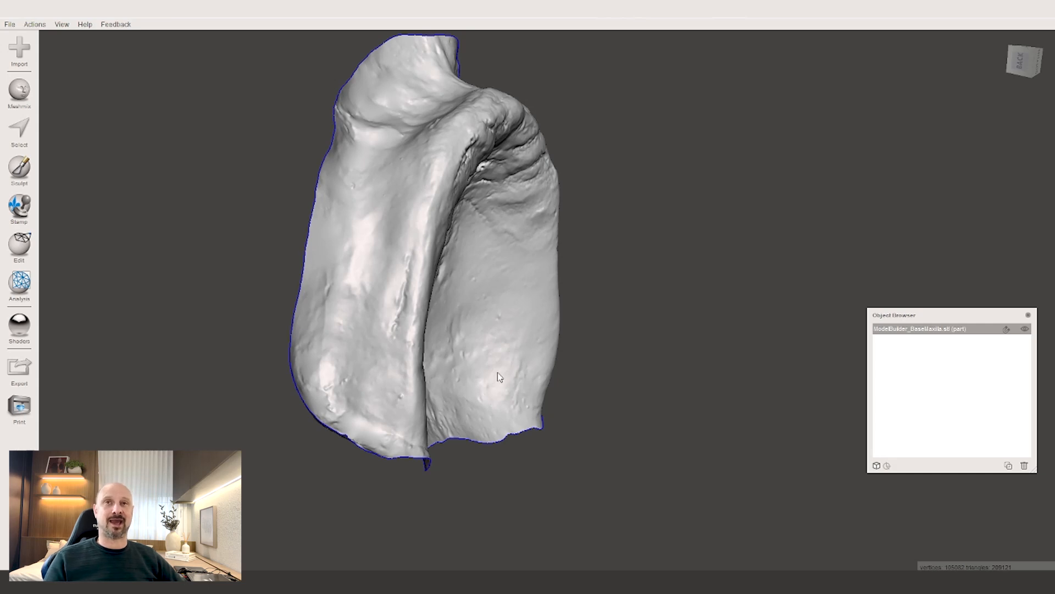
# Select a patch over the anterior labial frenum above the ridge and smooth its boundary with the default settings
pyautogui.moveTo(499, 376); pyautogui.dragTo(527, 223, button='right')
pyautogui.scroll(2, 506, 345)
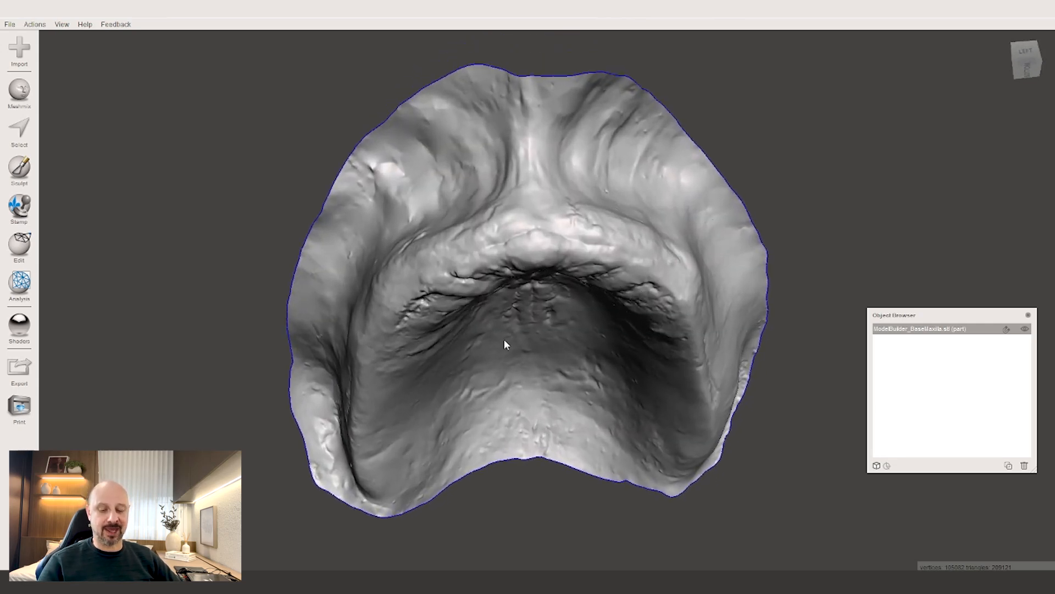
pyautogui.press('s')
pyautogui.moveTo(535, 173); pyautogui.dragTo(545, 160)
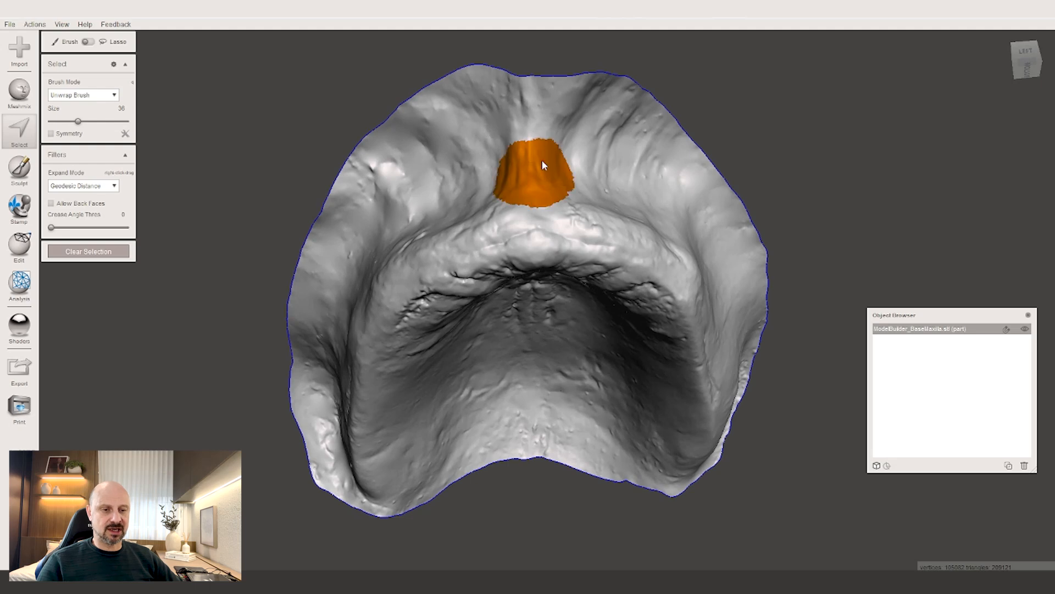
pyautogui.moveTo(76, 96)
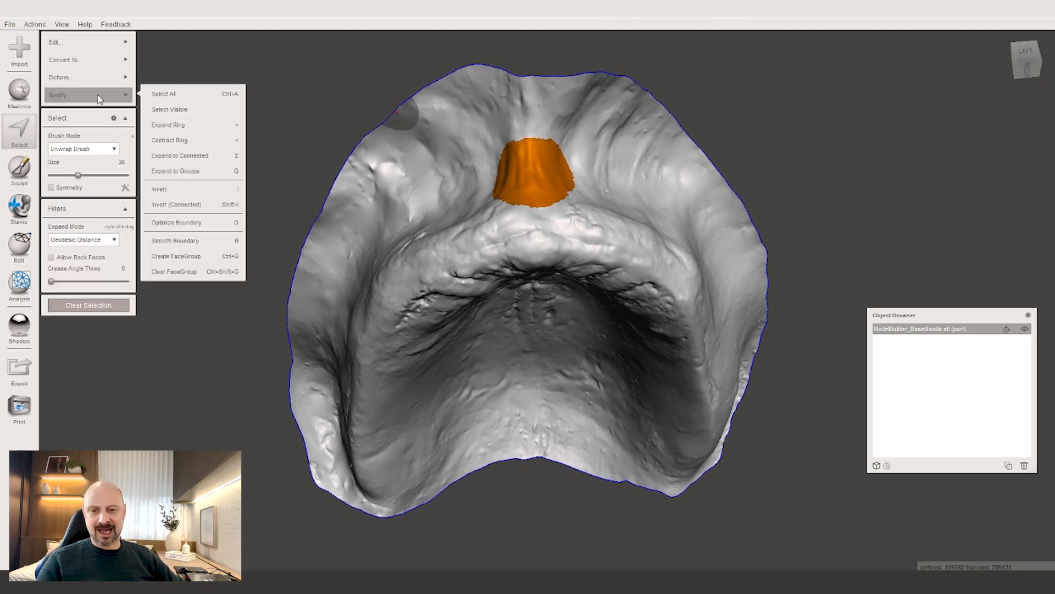
pyautogui.click(192, 241)
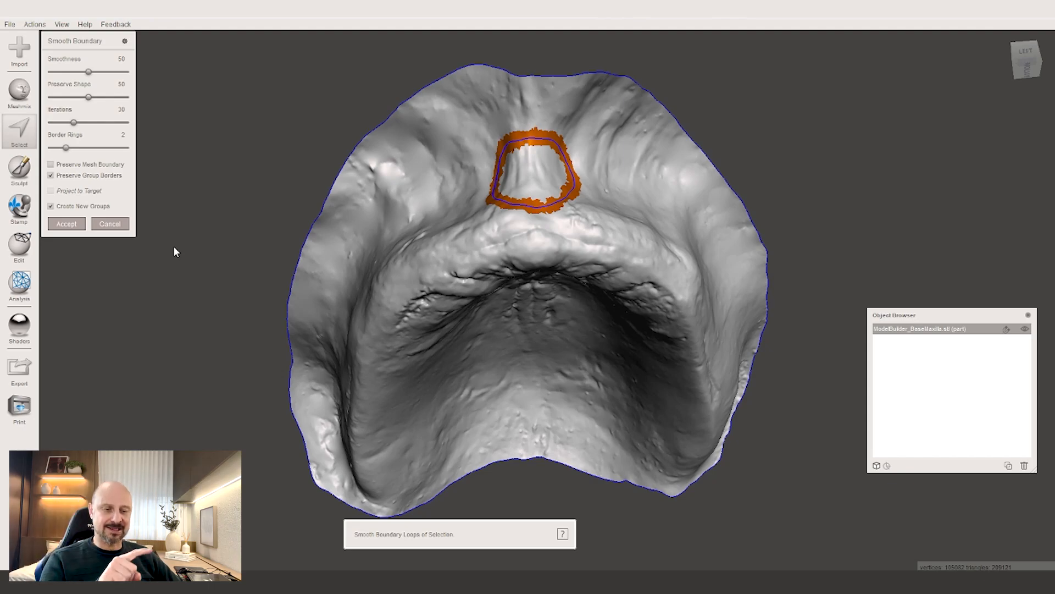
pyautogui.moveTo(341, 291); pyautogui.dragTo(316, 292, button='right')
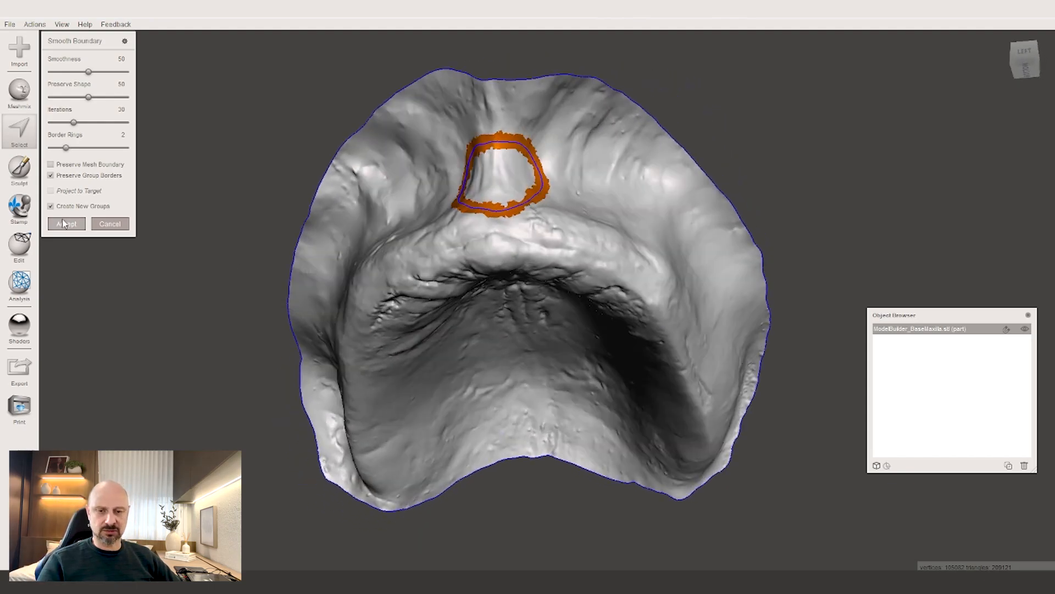
pyautogui.click(68, 224)
# Extract the selected frenum patch with a 0.6 mm constant offset, and clear the selection
pyautogui.moveTo(474, 242); pyautogui.dragTo(495, 263, button='right')
pyautogui.moveTo(83, 42)
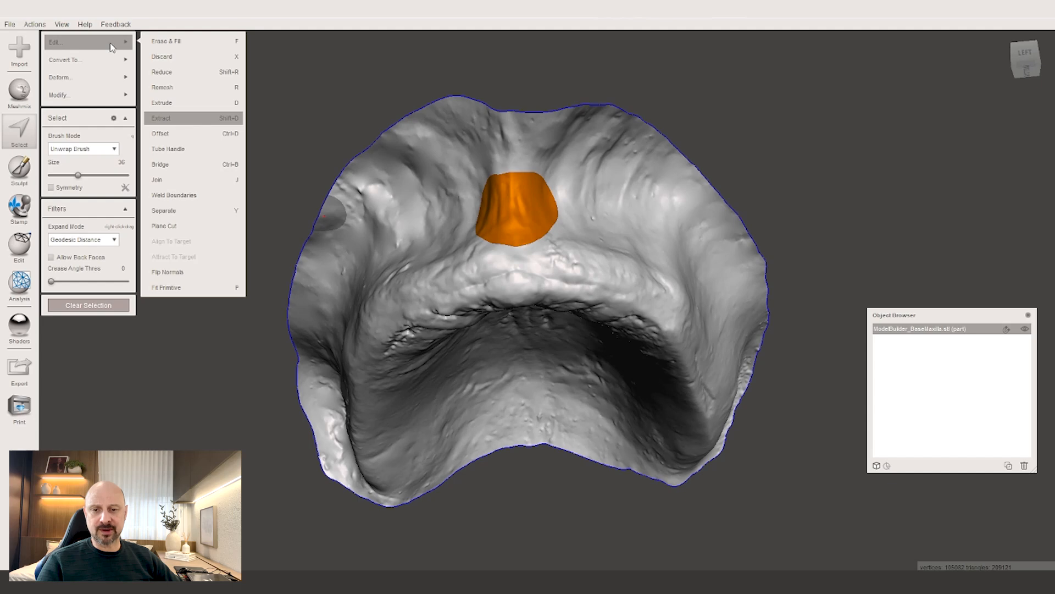
pyautogui.click(165, 118)
pyautogui.moveTo(243, 179); pyautogui.dragTo(537, 328, button='right')
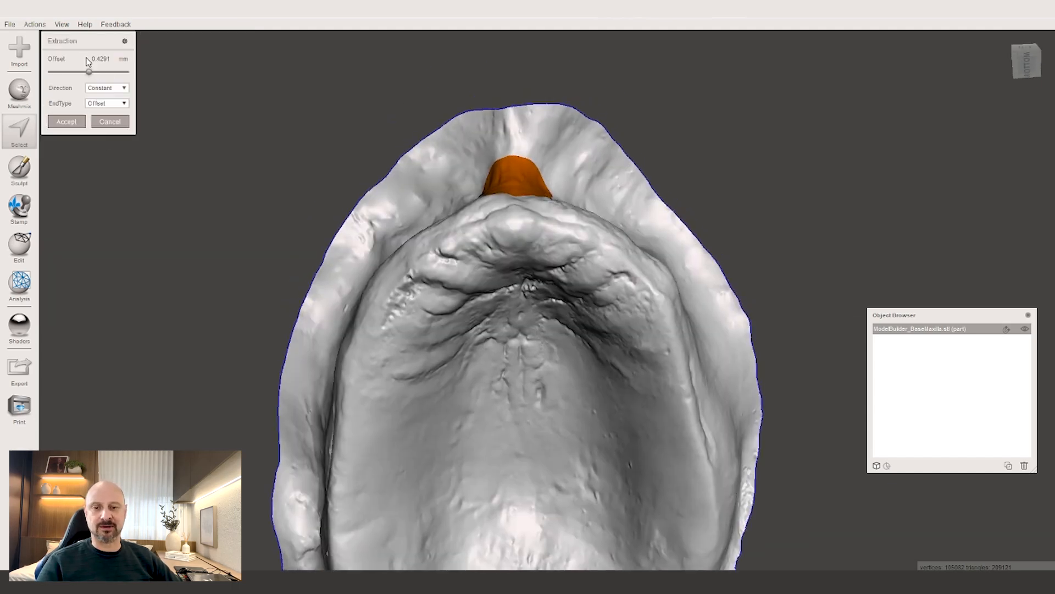
pyautogui.scroll(2, 159, 76)
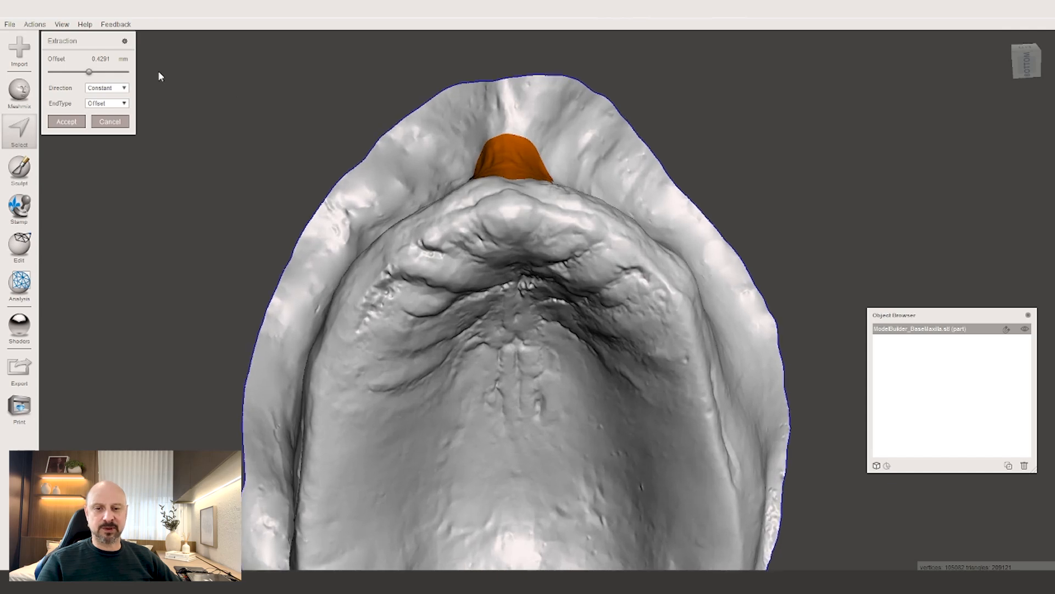
pyautogui.doubleClick(93, 60)
pyautogui.write('0.8')
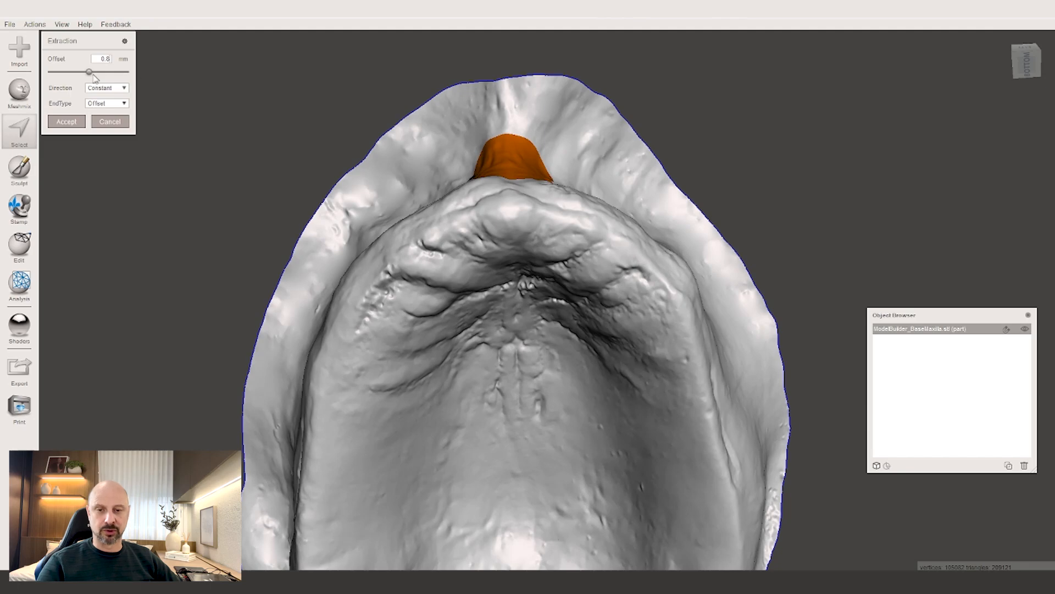
pyautogui.click(70, 122)
pyautogui.moveTo(538, 236)
pyautogui.mouseDown(button='right')
pyautogui.moveTo(568, 255)
pyautogui.moveTo(531, 255)
pyautogui.mouseUp(button='right')
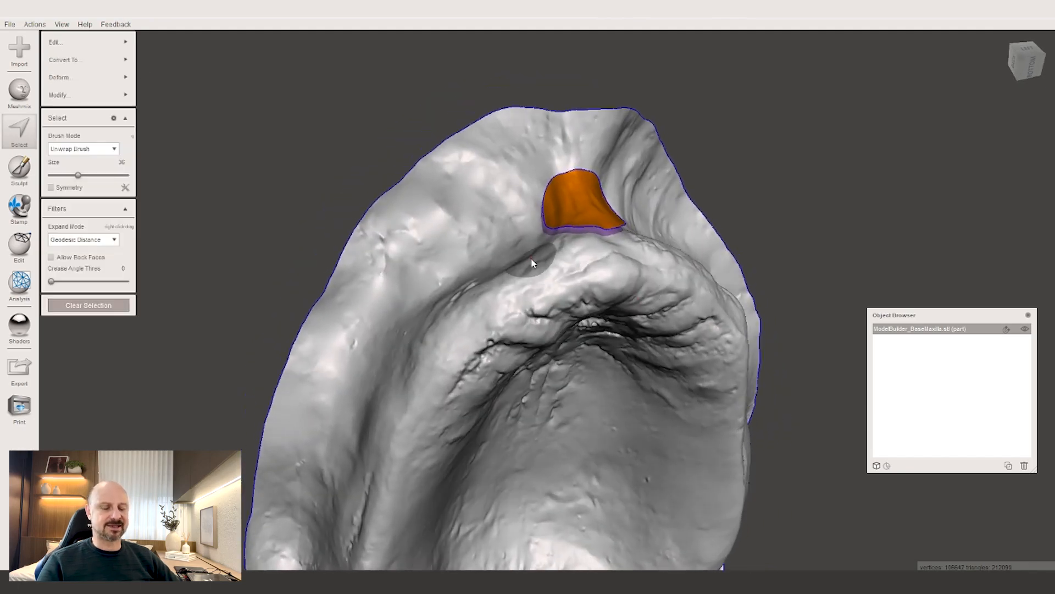
pyautogui.scroll(6, 531, 254)
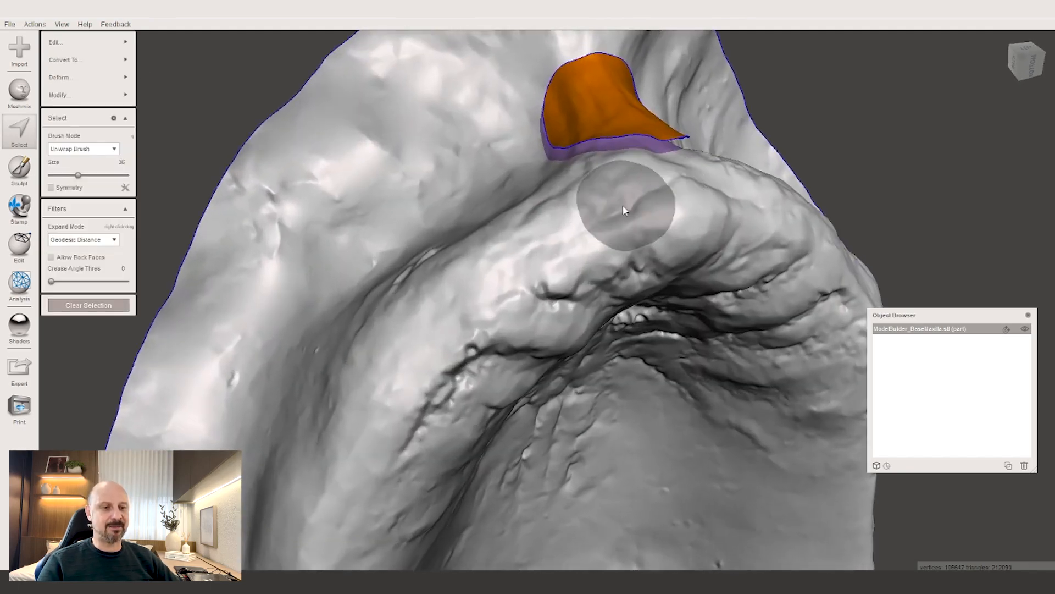
pyautogui.moveTo(622, 208); pyautogui.dragTo(636, 177, button='right')
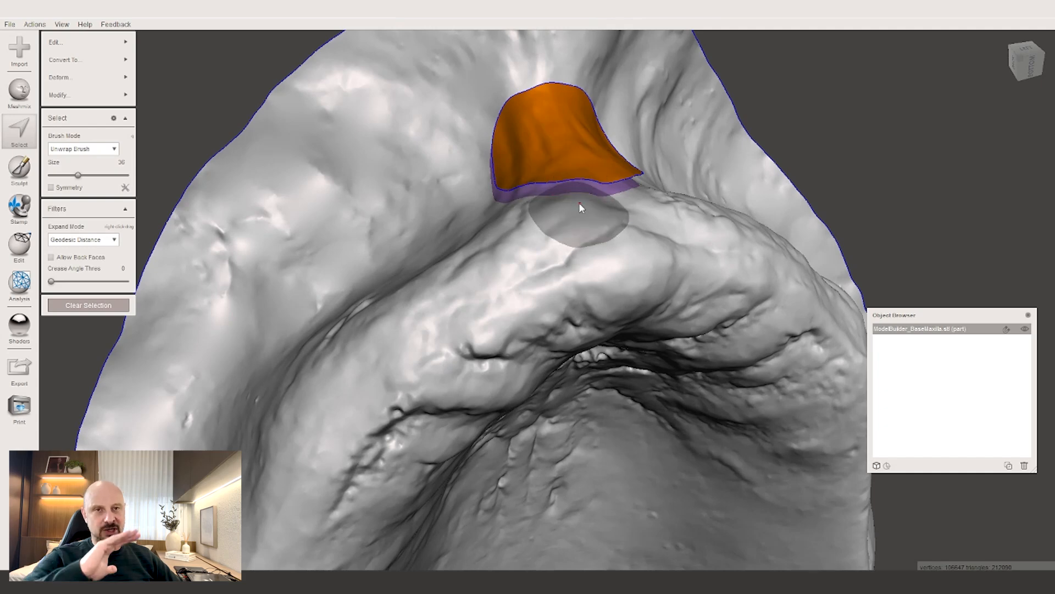
pyautogui.scroll(1, 577, 202)
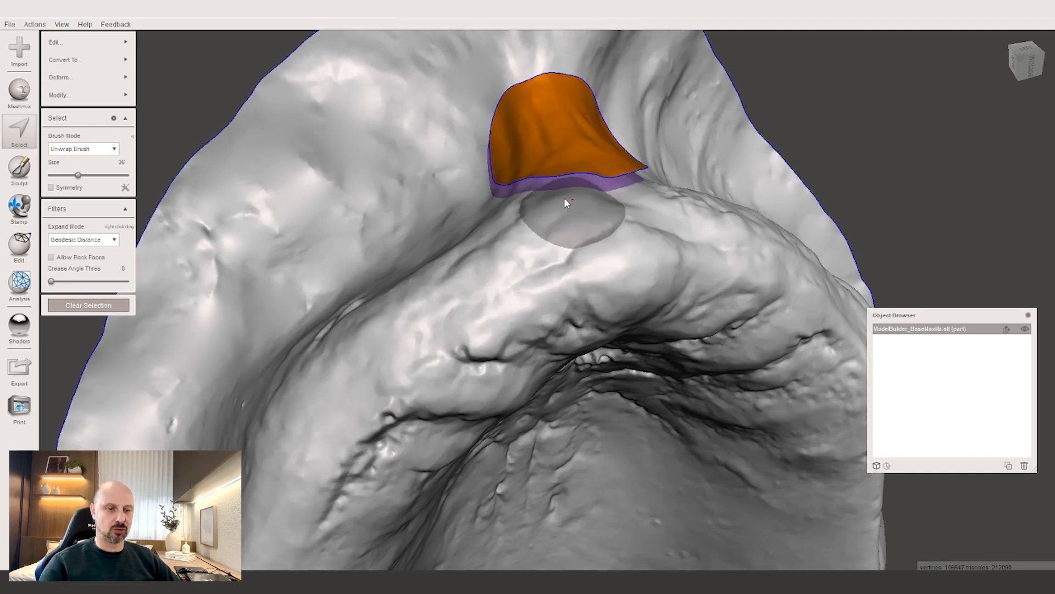
pyautogui.press('Escape')
# Select the original frenum face group beneath the offset patch and delete it
pyautogui.scroll(1, 543, 165)
pyautogui.scroll(1, 561, 174)
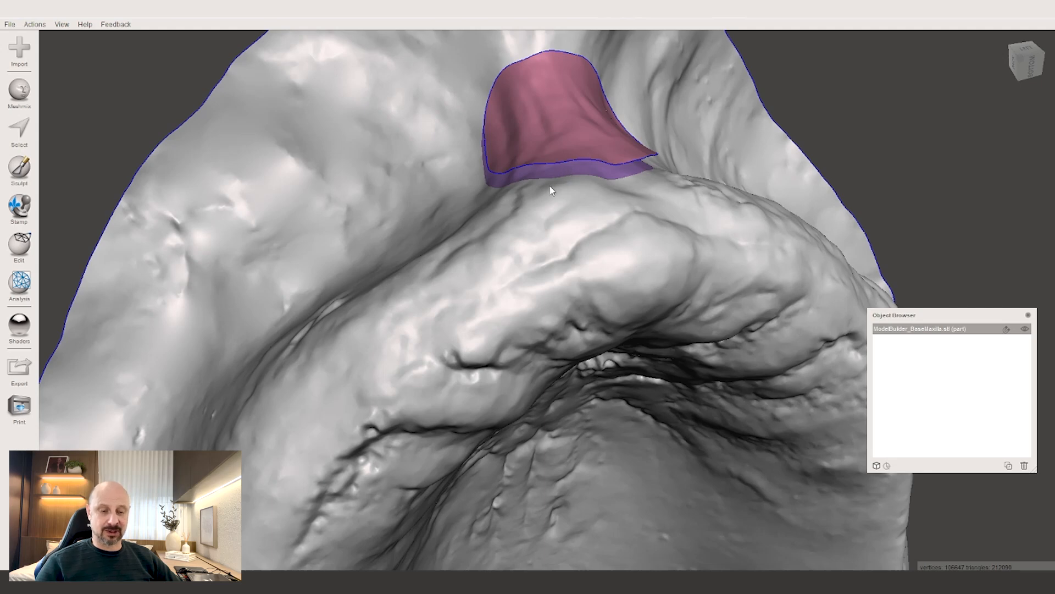
pyautogui.press('s')
pyautogui.doubleClick(560, 169)
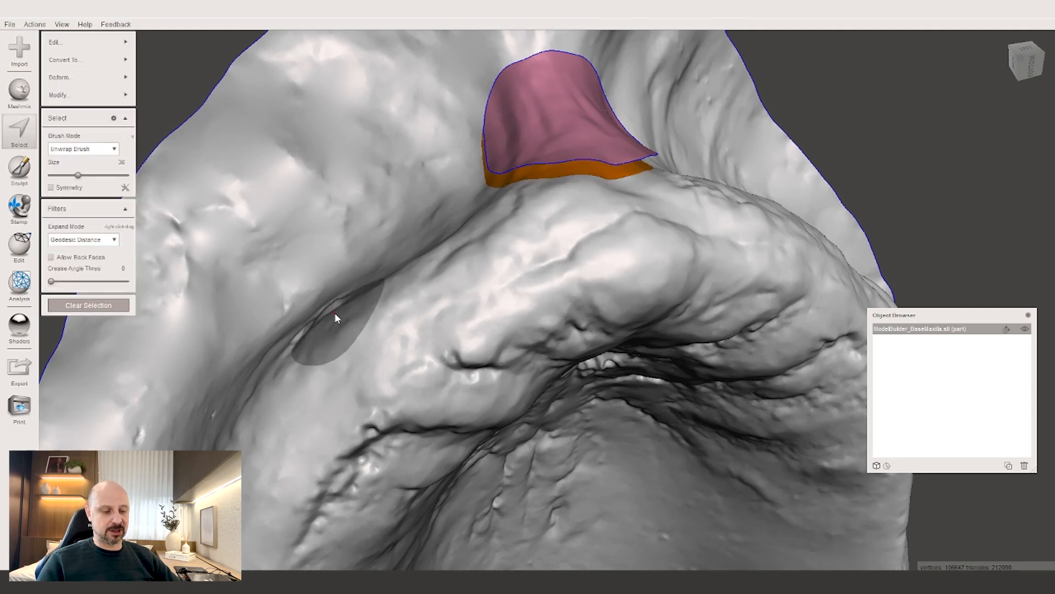
pyautogui.press('Escape')
pyautogui.moveTo(334, 312)
pyautogui.mouseDown(button='right')
pyautogui.moveTo(506, 288)
pyautogui.moveTo(354, 203)
pyautogui.moveTo(495, 228)
pyautogui.moveTo(454, 233)
pyautogui.moveTo(442, 229)
pyautogui.moveTo(497, 226)
pyautogui.moveTo(462, 236)
pyautogui.mouseUp(button='right')
pyautogui.scroll(-3, 354, 208)
pyautogui.press('Escape')
pyautogui.scroll(3, 579, 325)
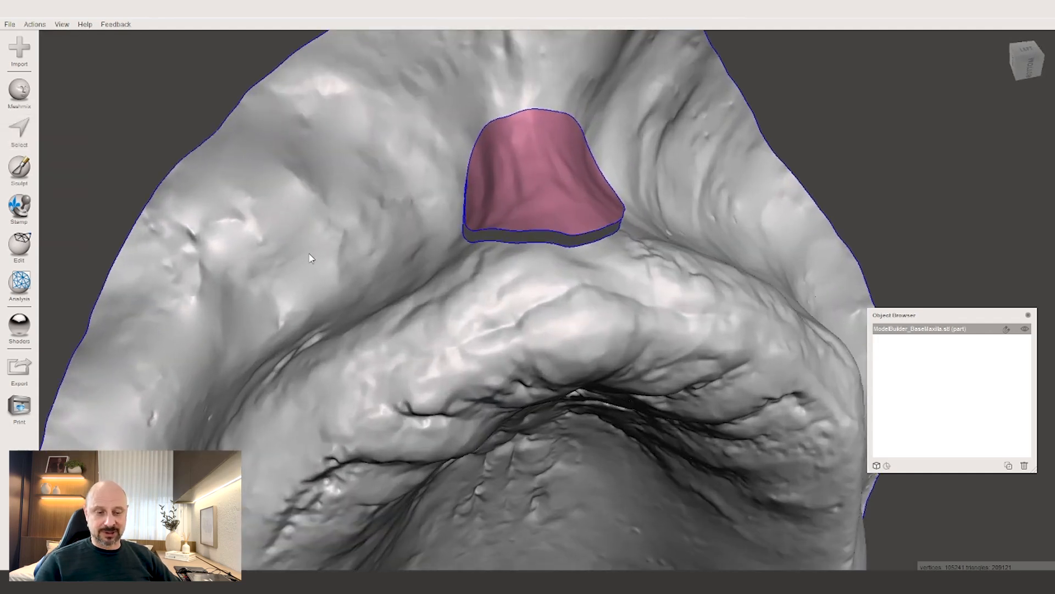
# Select the open edges of the offset patch and of the hole beneath it, and join them into one surface
pyautogui.press('s')
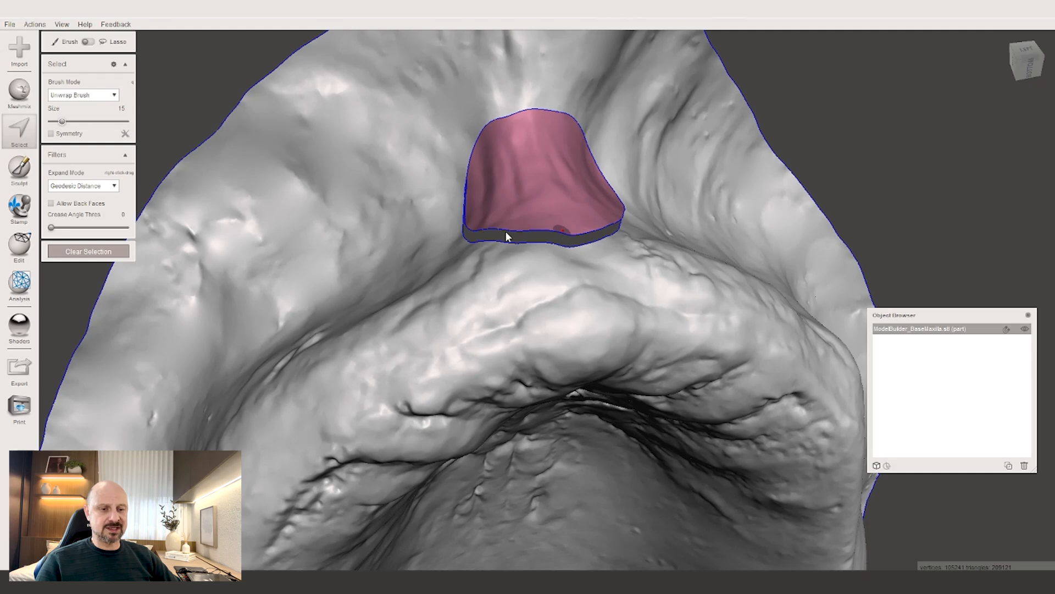
pyautogui.scroll(2, 511, 231)
pyautogui.doubleClick(497, 193)
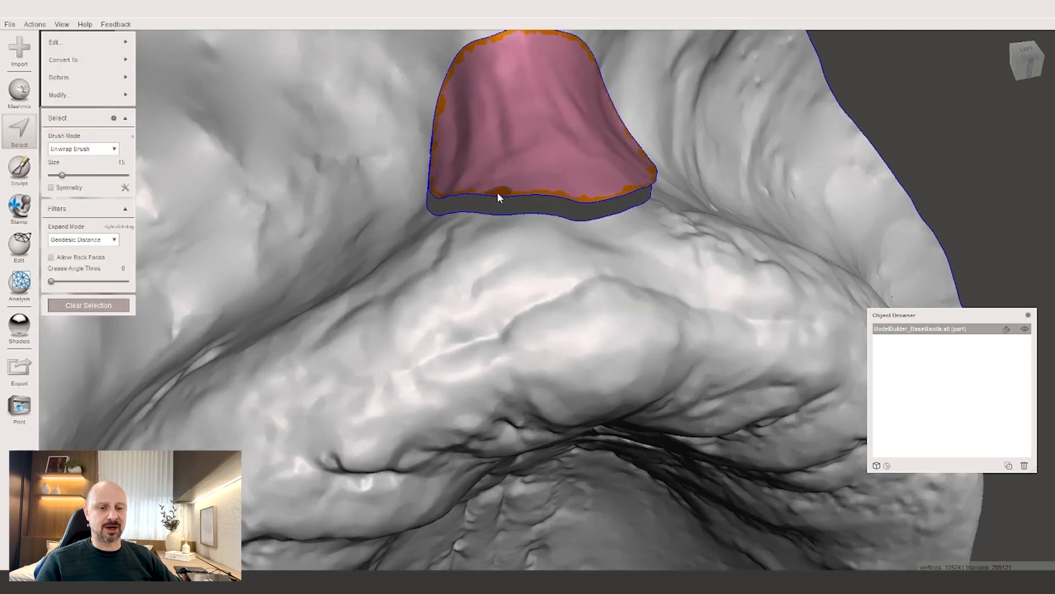
pyautogui.scroll(-1, 493, 172)
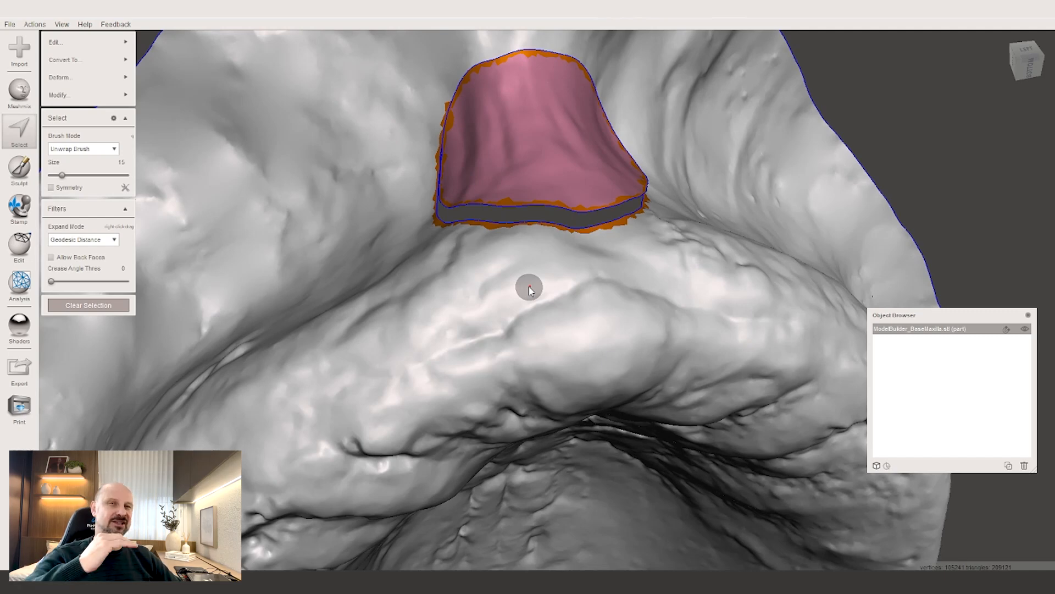
pyautogui.moveTo(645, 301); pyautogui.dragTo(635, 295, button='right')
pyautogui.scroll(1, 394, 189)
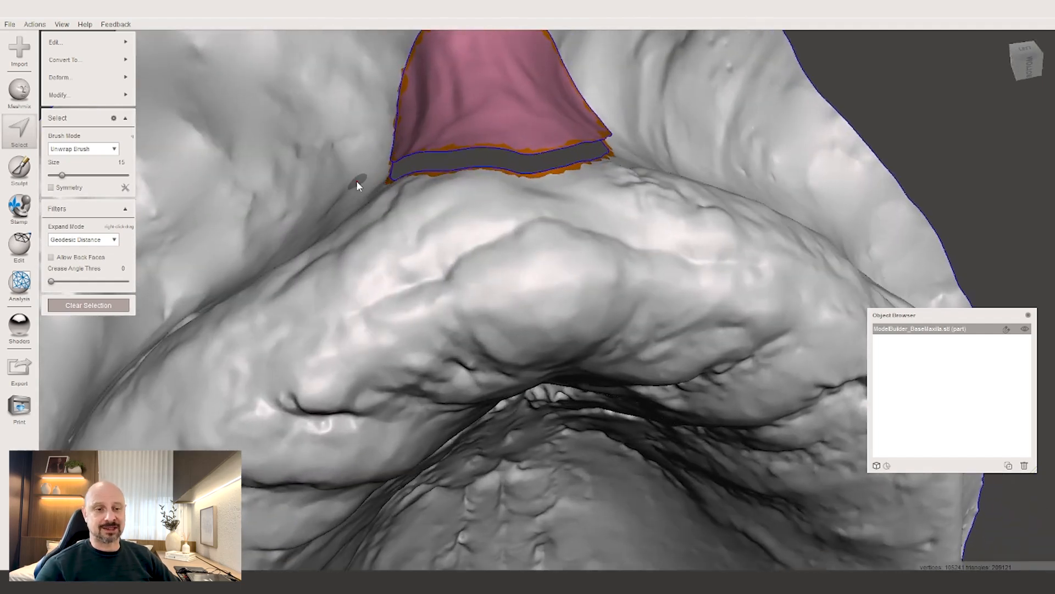
pyautogui.press('j')
pyautogui.click(76, 64)
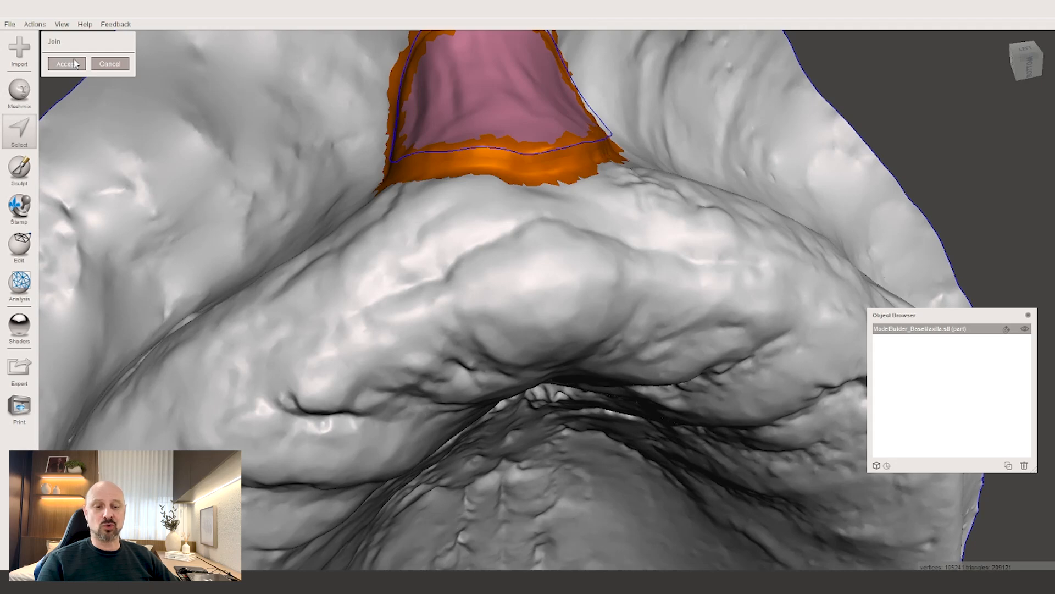
pyautogui.scroll(-2, 631, 201)
pyautogui.press('Escape')
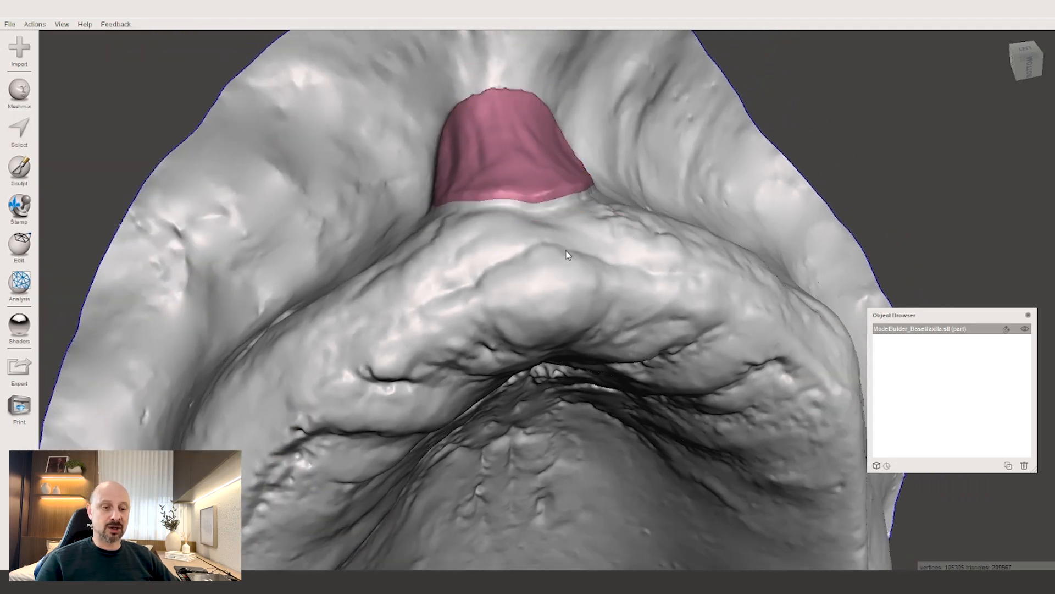
pyautogui.moveTo(559, 272); pyautogui.dragTo(481, 283, button='right')
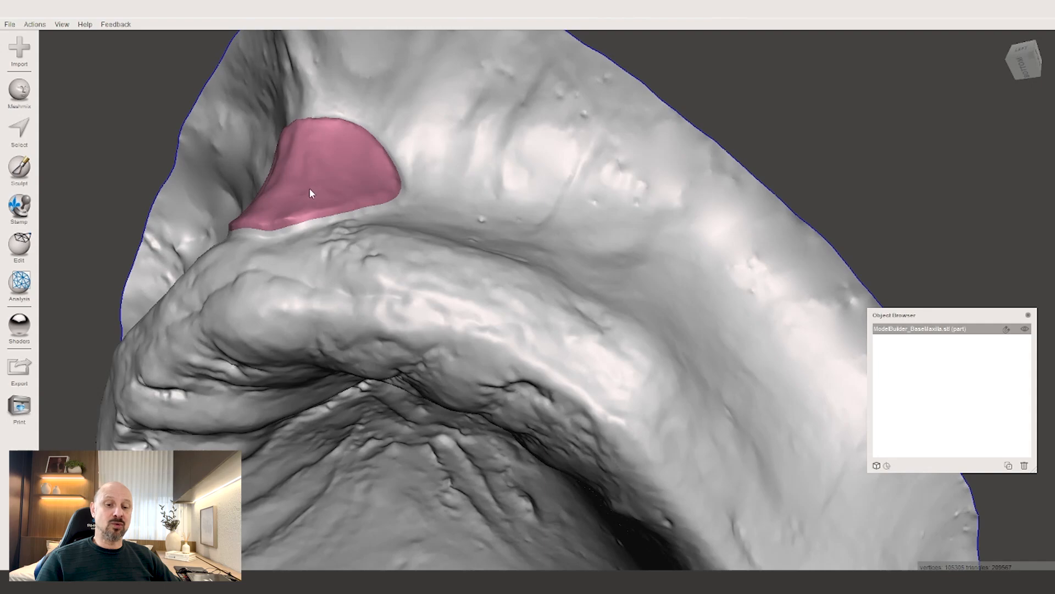
# Activate the Sculpt tool and set its brush to strength 35 and size 25
pyautogui.moveTo(301, 174); pyautogui.dragTo(447, 193, button='right')
pyautogui.moveTo(605, 209); pyautogui.dragTo(370, 236, button='right')
pyautogui.scroll(-3, 457, 212)
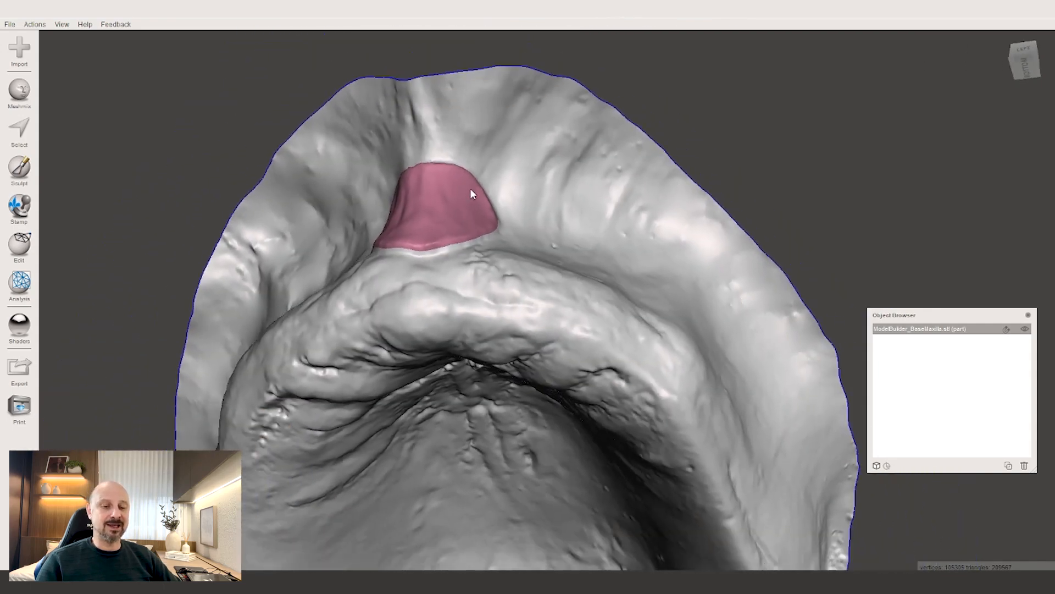
pyautogui.moveTo(470, 188); pyautogui.dragTo(293, 156, button='right')
pyautogui.click(18, 174)
pyautogui.moveTo(539, 198)
pyautogui.mouseDown(button='right')
pyautogui.moveTo(579, 229)
pyautogui.moveTo(468, 230)
pyautogui.mouseUp(button='right')
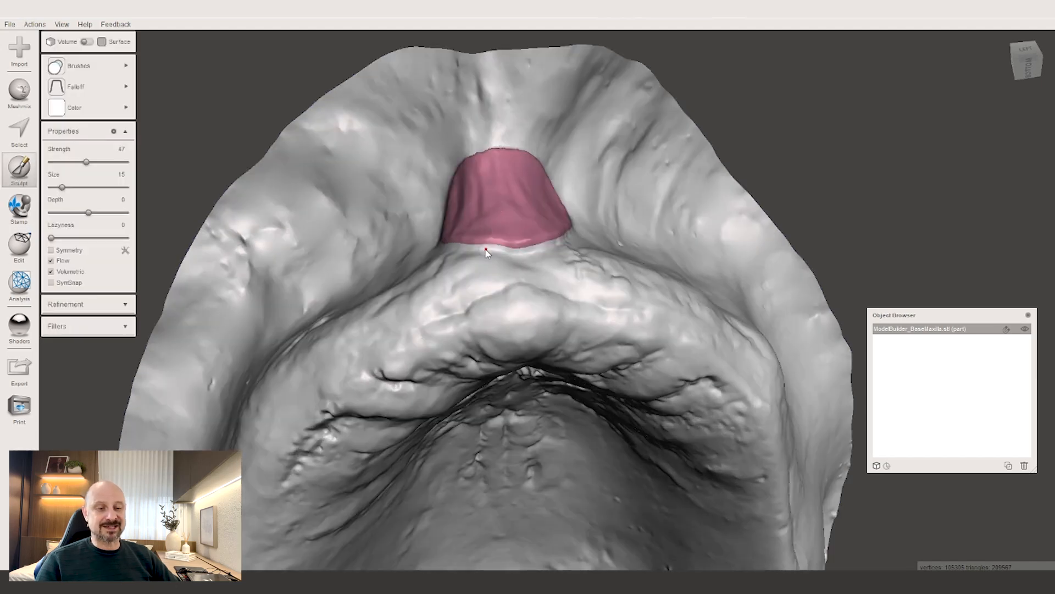
pyautogui.moveTo(96, 62)
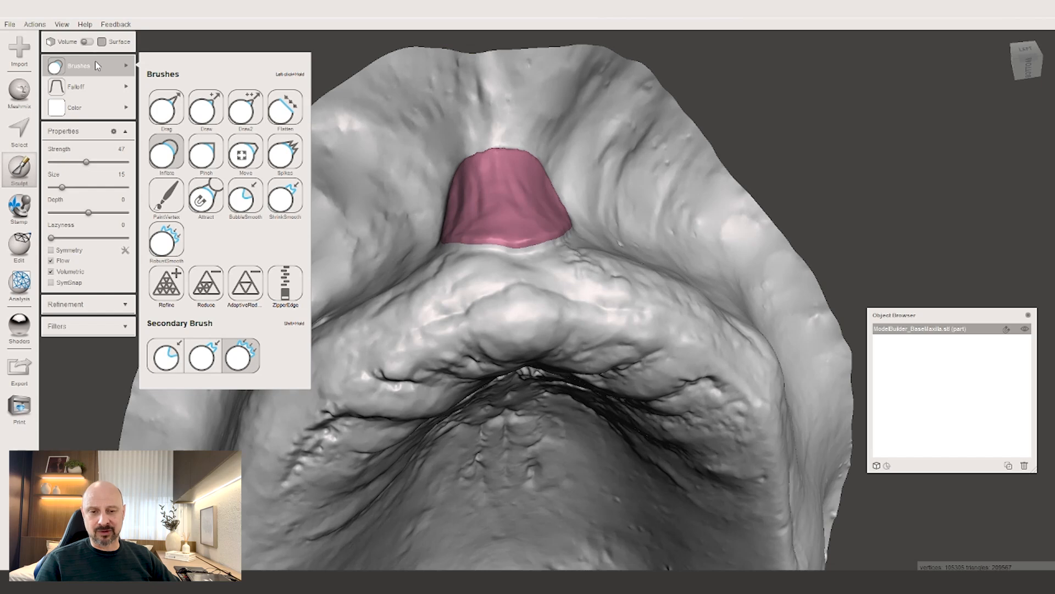
pyautogui.scroll(1, 430, 181)
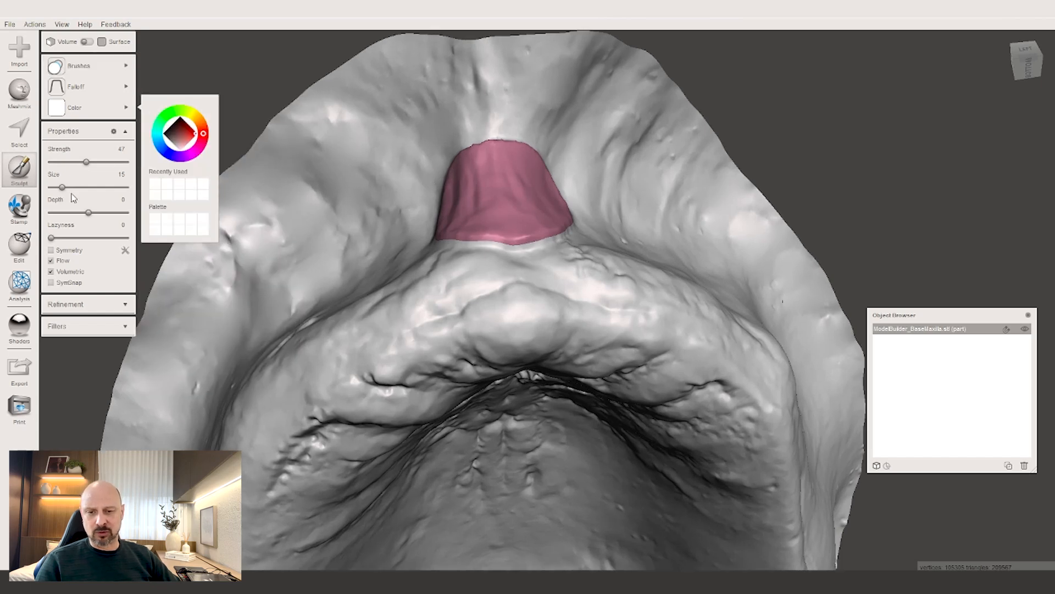
pyautogui.moveTo(62, 187); pyautogui.dragTo(72, 188)
pyautogui.moveTo(552, 190); pyautogui.dragTo(624, 163, button='right')
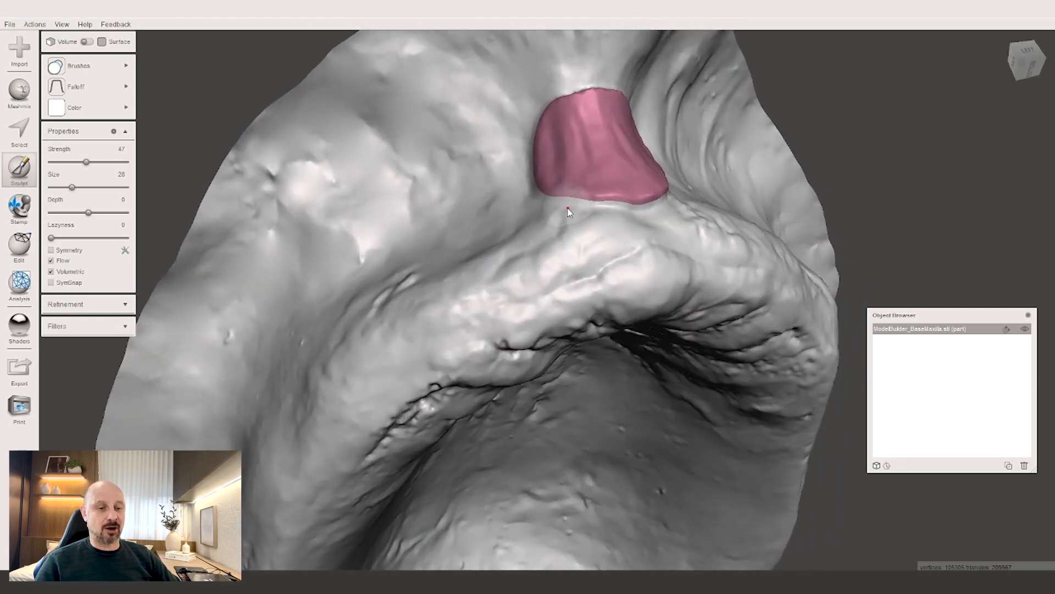
pyautogui.moveTo(552, 208); pyautogui.dragTo(539, 202, button='right')
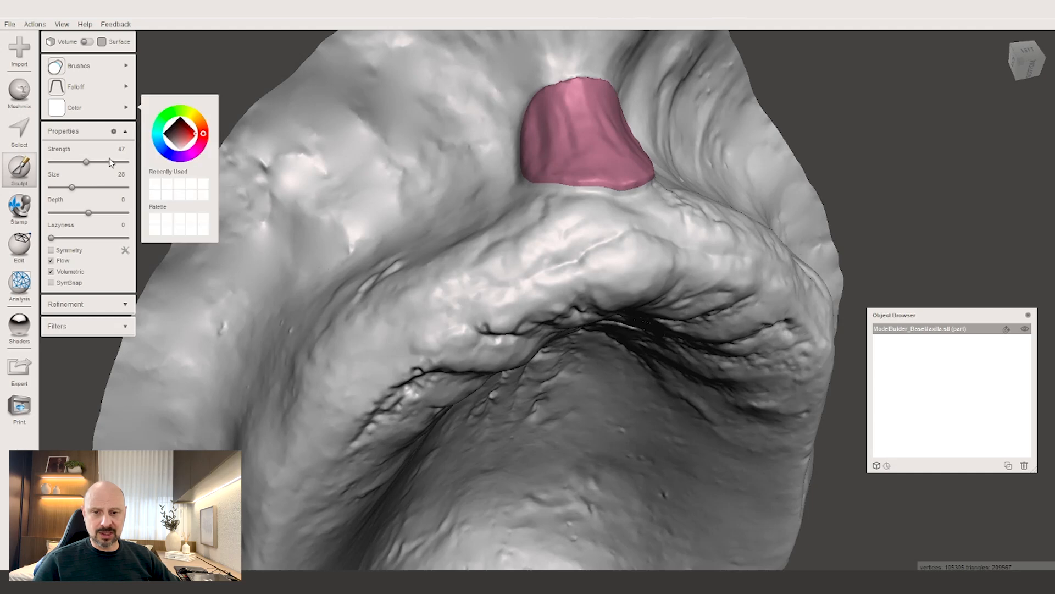
pyautogui.moveTo(87, 163); pyautogui.dragTo(70, 188)
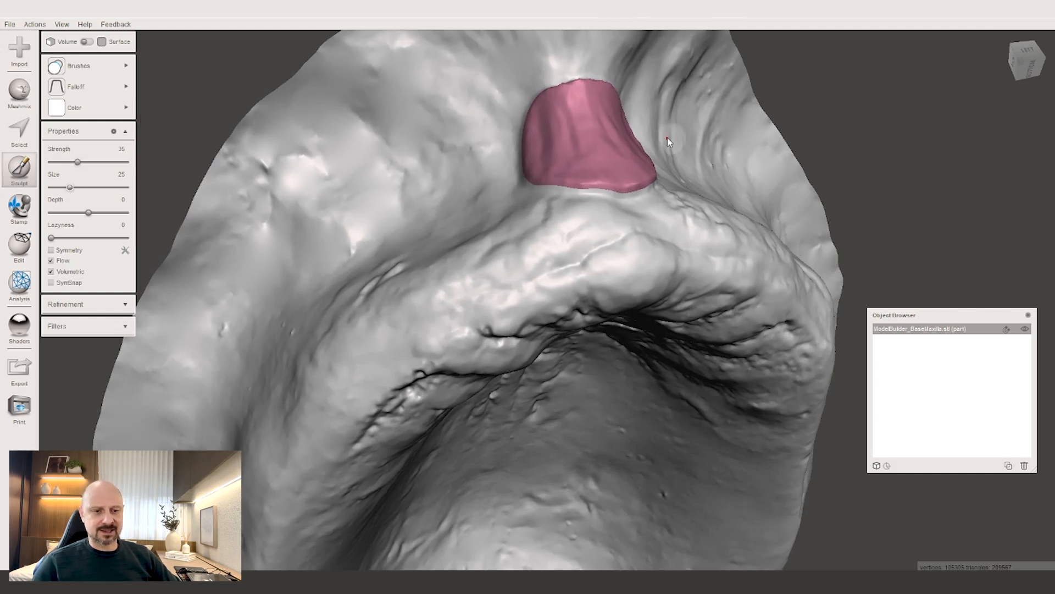
# Smooth the edges of the raised frenum patch into the surrounding ridge and vestibule, and leave sculpting
pyautogui.keyDown('shift'); pyautogui.moveTo(537, 193); pyautogui.dragTo(609, 196); pyautogui.keyUp('shift')
pyautogui.moveTo(609, 195)
pyautogui.mouseDown(button='right')
pyautogui.moveTo(601, 230)
pyautogui.moveTo(324, 312)
pyautogui.mouseUp(button='right')
pyautogui.keyDown('shift'); pyautogui.moveTo(334, 281); pyautogui.dragTo(417, 243); pyautogui.keyUp('shift')
pyautogui.moveTo(416, 242); pyautogui.dragTo(416, 272, button='right')
pyautogui.moveTo(391, 230); pyautogui.dragTo(514, 278, button='right')
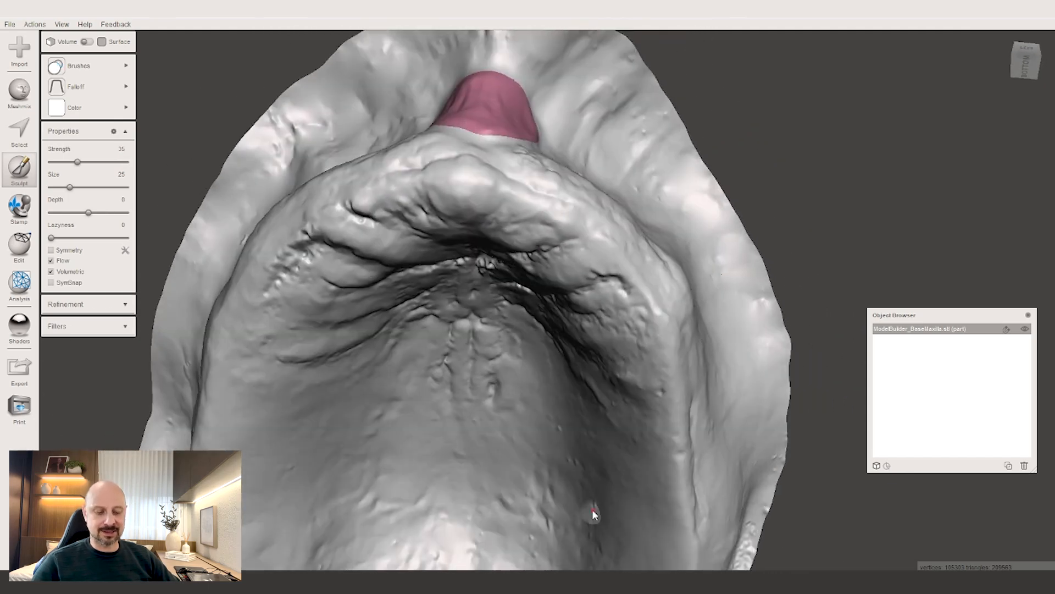
pyautogui.press('Escape')
# Examine the palate and the posterior buccal sides of the maxilla model from several angles
pyautogui.moveTo(622, 498)
pyautogui.mouseDown(button='right')
pyautogui.moveTo(592, 466)
pyautogui.moveTo(698, 457)
pyautogui.moveTo(605, 408)
pyautogui.moveTo(714, 451)
pyautogui.moveTo(693, 311)
pyautogui.moveTo(687, 138)
pyautogui.moveTo(657, 120)
pyautogui.mouseUp(button='right')
pyautogui.moveTo(704, 270); pyautogui.dragTo(594, 354, button='right')
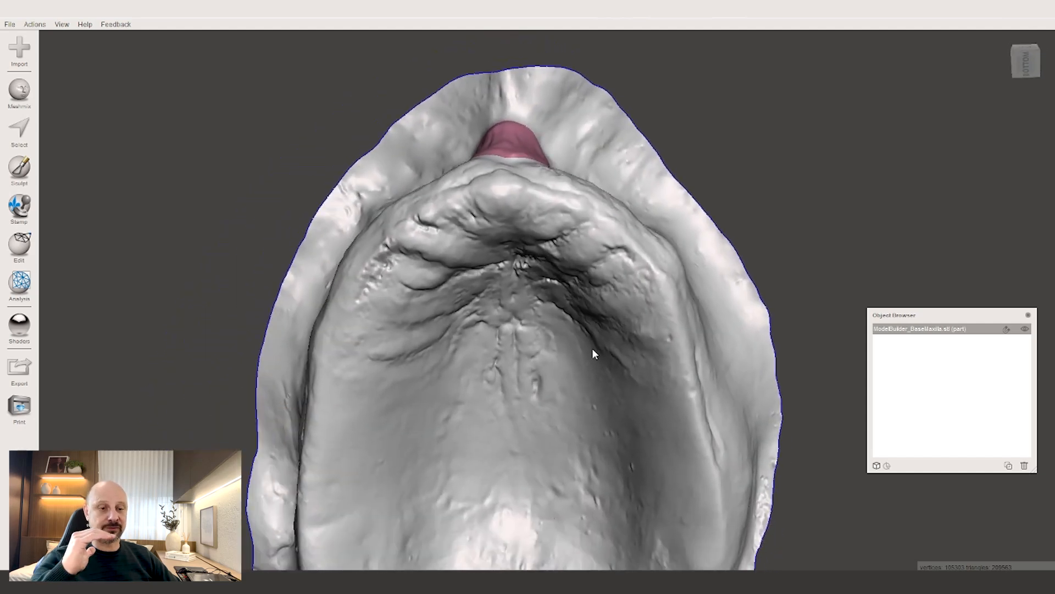
pyautogui.scroll(-5, 592, 348)
pyautogui.moveTo(592, 347); pyautogui.dragTo(565, 303, button='middle')
pyautogui.moveTo(565, 303); pyautogui.dragTo(447, 360, button='right')
pyautogui.moveTo(638, 436); pyautogui.dragTo(492, 414, button='right')
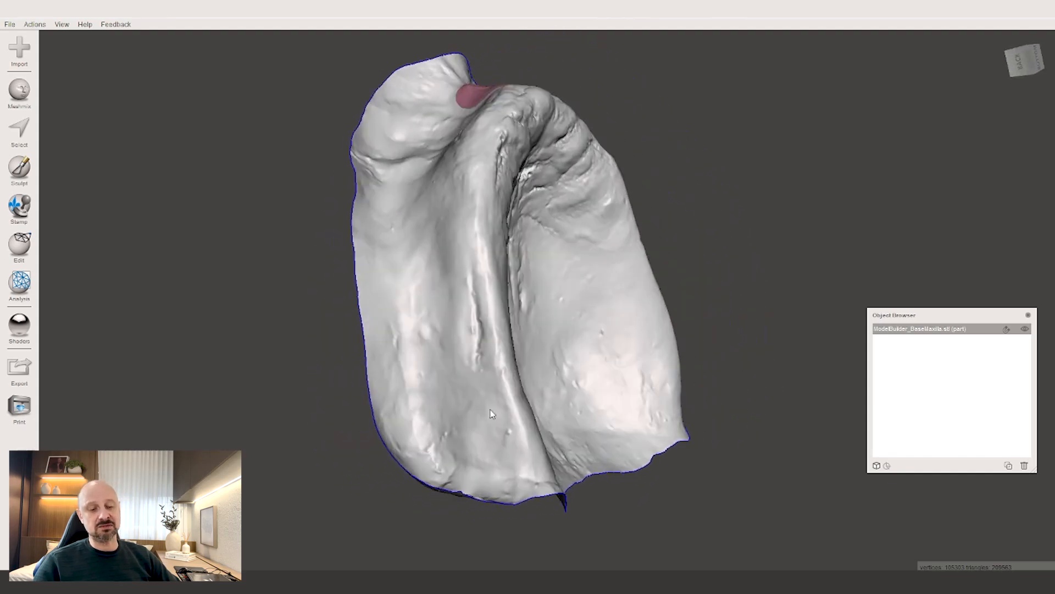
pyautogui.moveTo(630, 398); pyautogui.dragTo(600, 360, button='right')
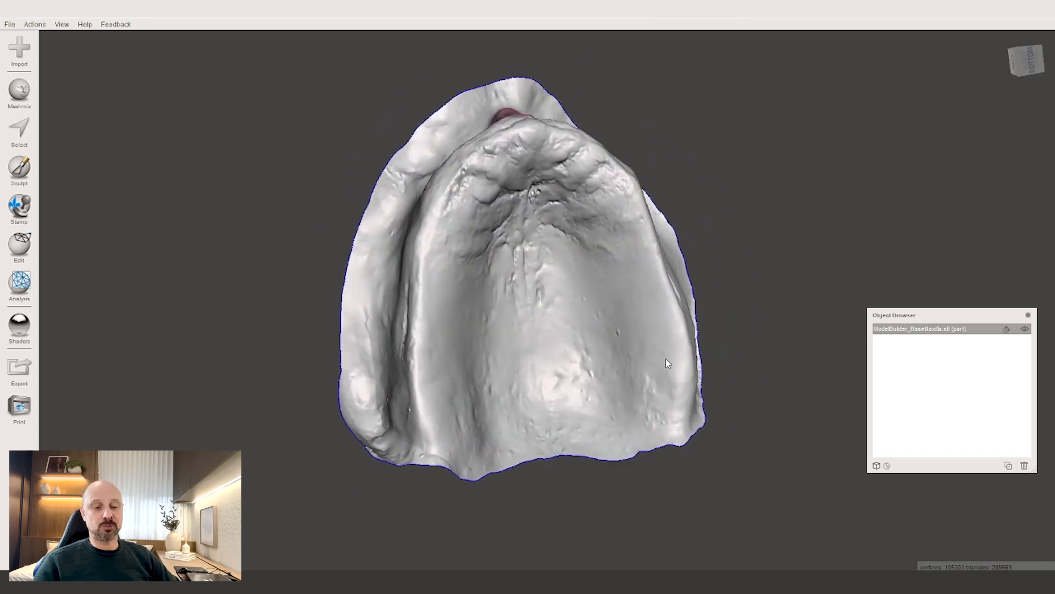
pyautogui.moveTo(666, 363); pyautogui.dragTo(644, 395, button='right')
pyautogui.moveTo(493, 358); pyautogui.dragTo(605, 330, button='right')
# Smooth the edge of the purple patch on the posterior buccal side with a sculpt brush of size 38
pyautogui.scroll(3, 671, 252)
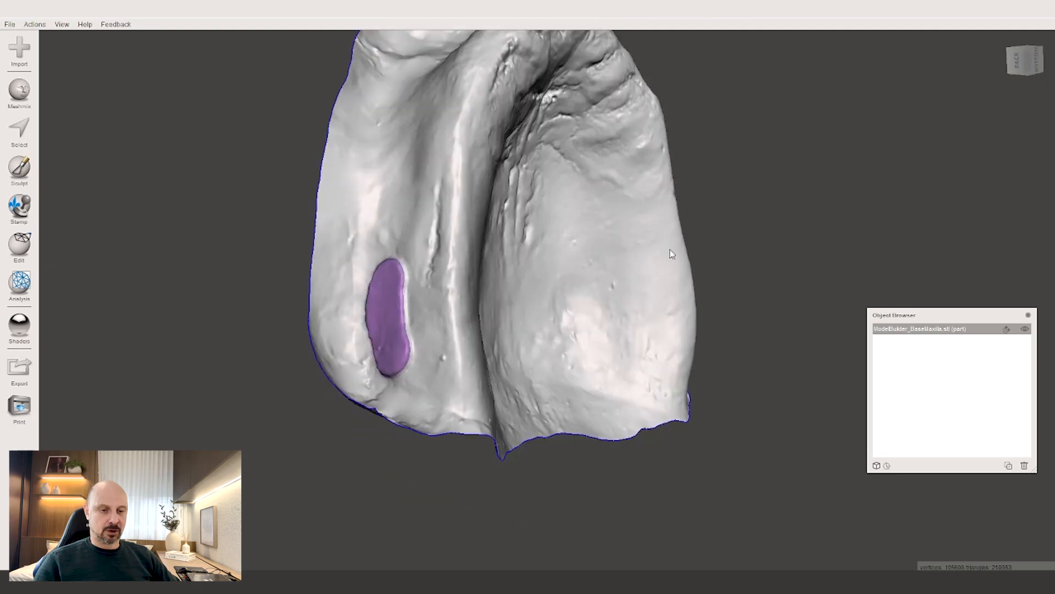
pyautogui.click(18, 168)
pyautogui.click(99, 113)
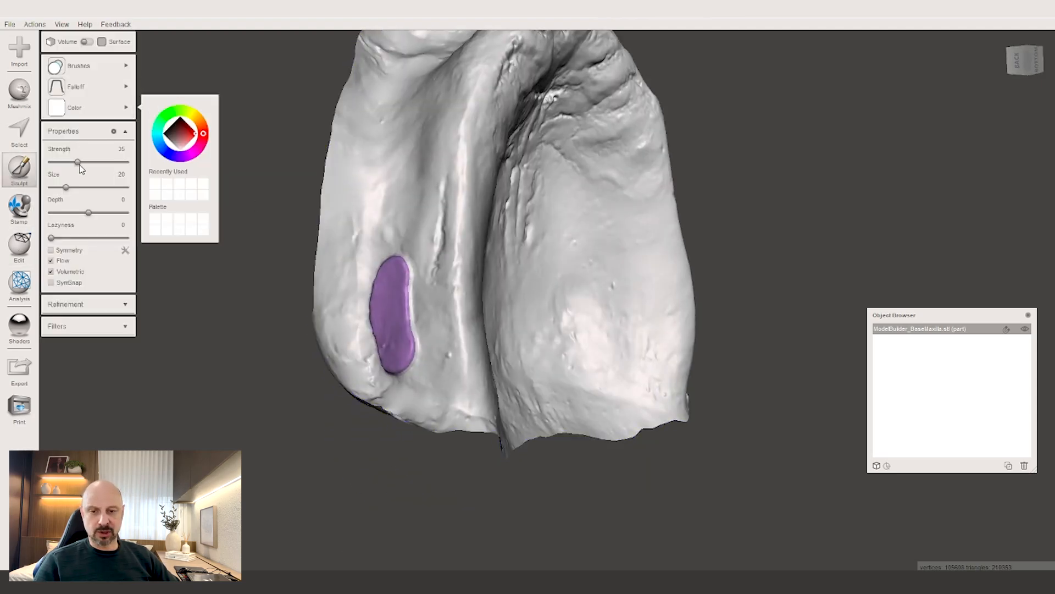
pyautogui.moveTo(66, 187); pyautogui.dragTo(79, 188)
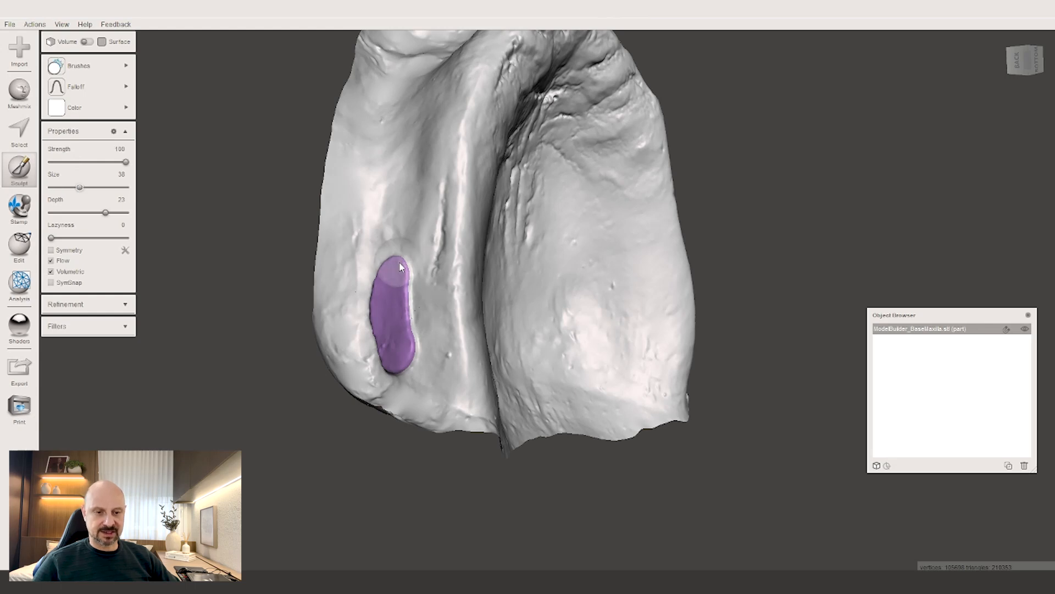
pyautogui.moveTo(411, 288); pyautogui.dragTo(395, 260)
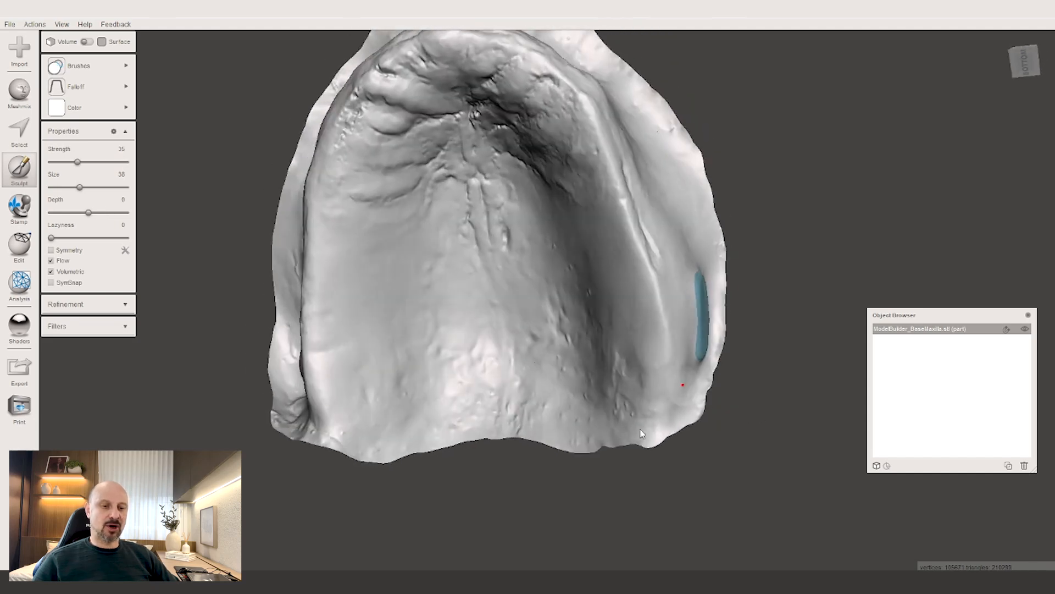
# Examine the buccal relief patches on both sides and the frenum patch from several angles
pyautogui.moveTo(642, 434); pyautogui.dragTo(635, 145, button='right')
pyautogui.moveTo(554, 238); pyautogui.dragTo(615, 249, button='right')
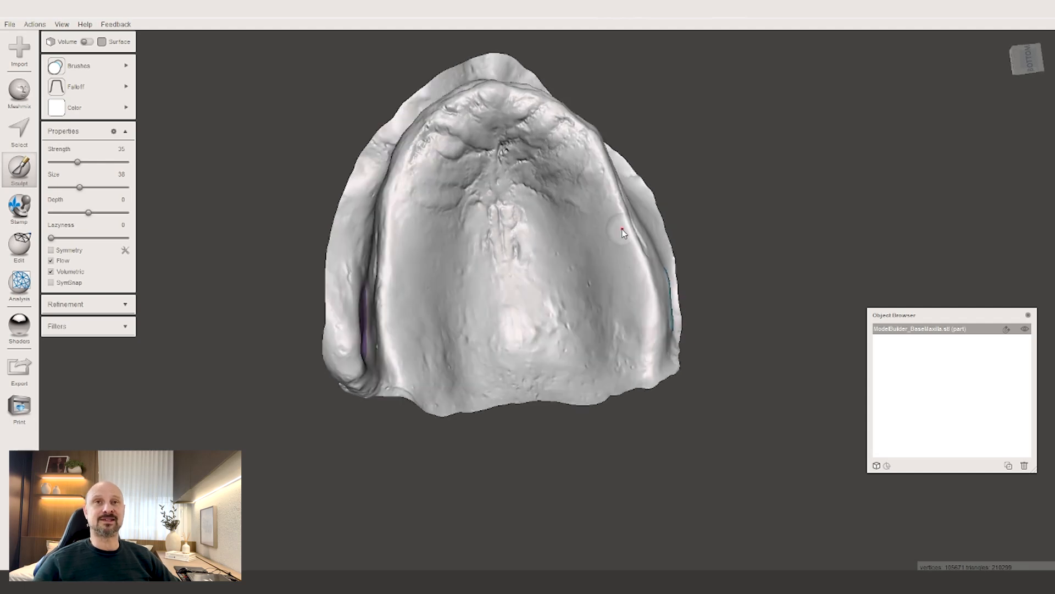
pyautogui.moveTo(556, 255)
pyautogui.mouseDown(button='right')
pyautogui.moveTo(495, 295)
pyautogui.moveTo(393, 299)
pyautogui.mouseUp(button='right')
pyautogui.moveTo(468, 130); pyautogui.dragTo(649, 202, button='right')
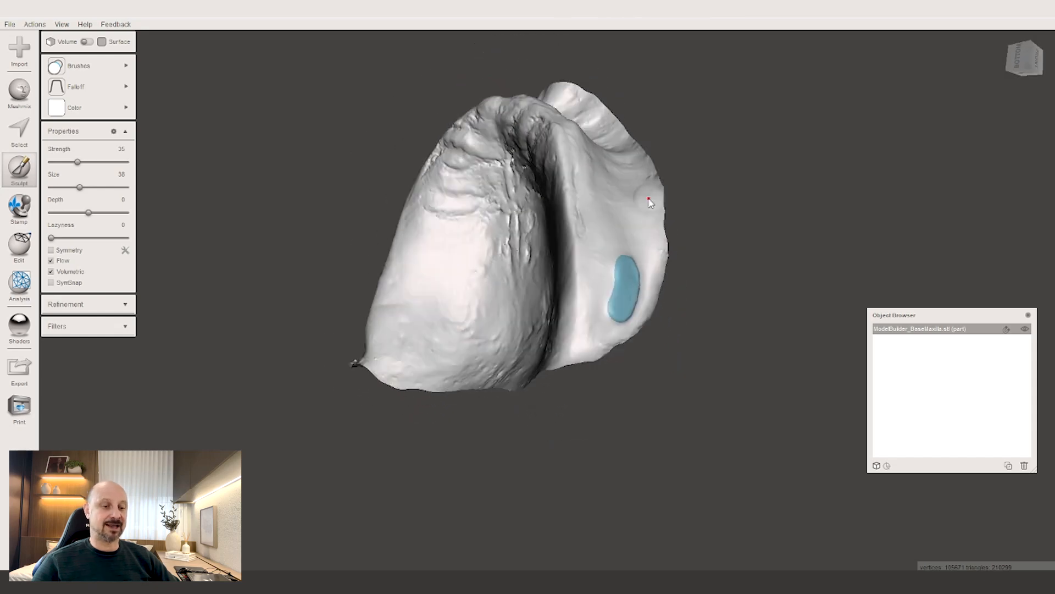
pyautogui.moveTo(454, 203); pyautogui.dragTo(620, 278, button='right')
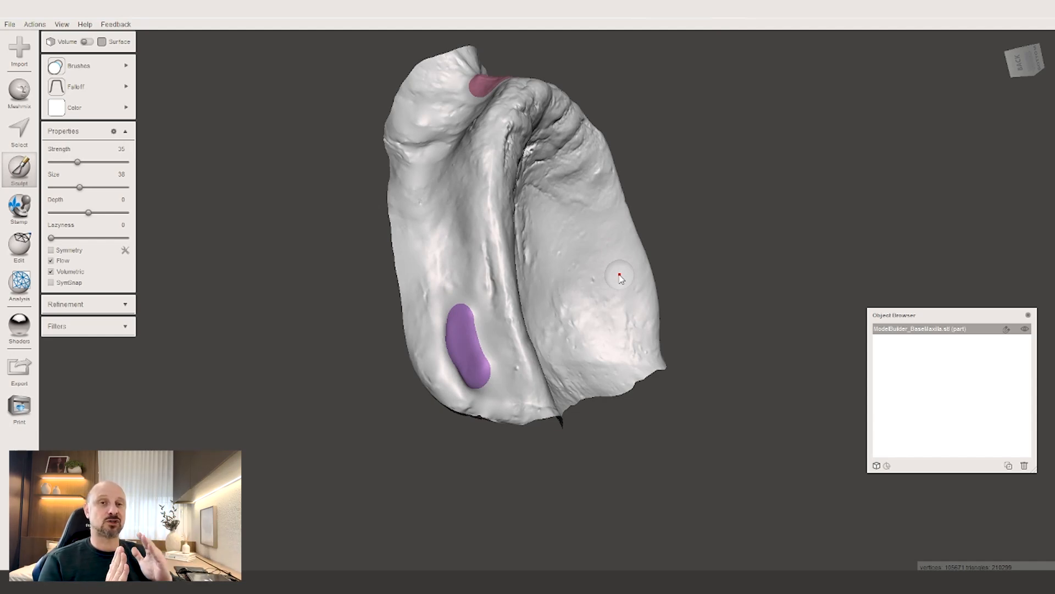
pyautogui.moveTo(626, 309); pyautogui.dragTo(639, 366, button='right')
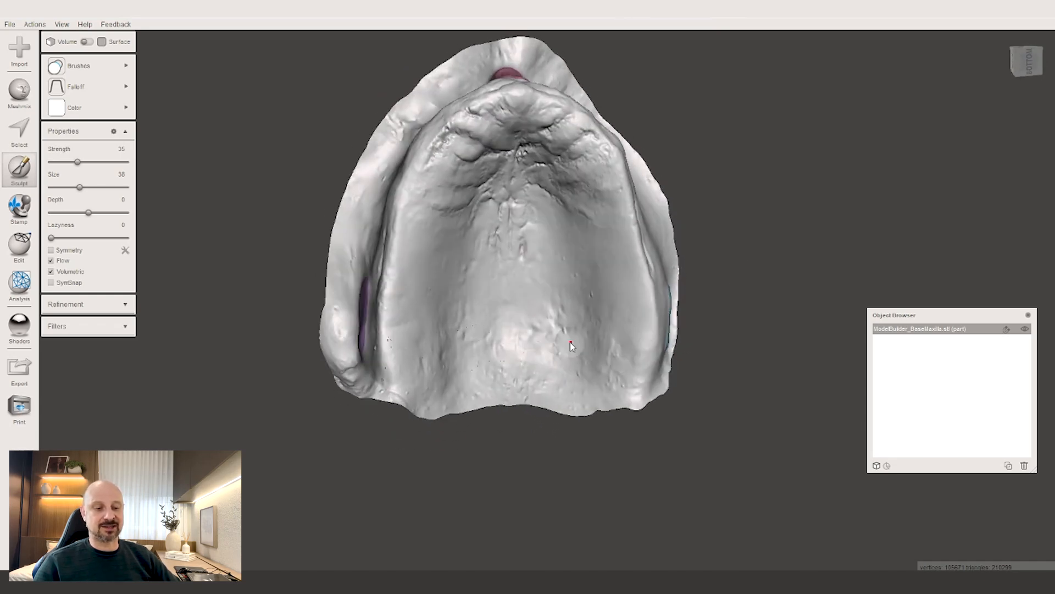
pyautogui.moveTo(345, 379); pyautogui.dragTo(388, 359, button='right')
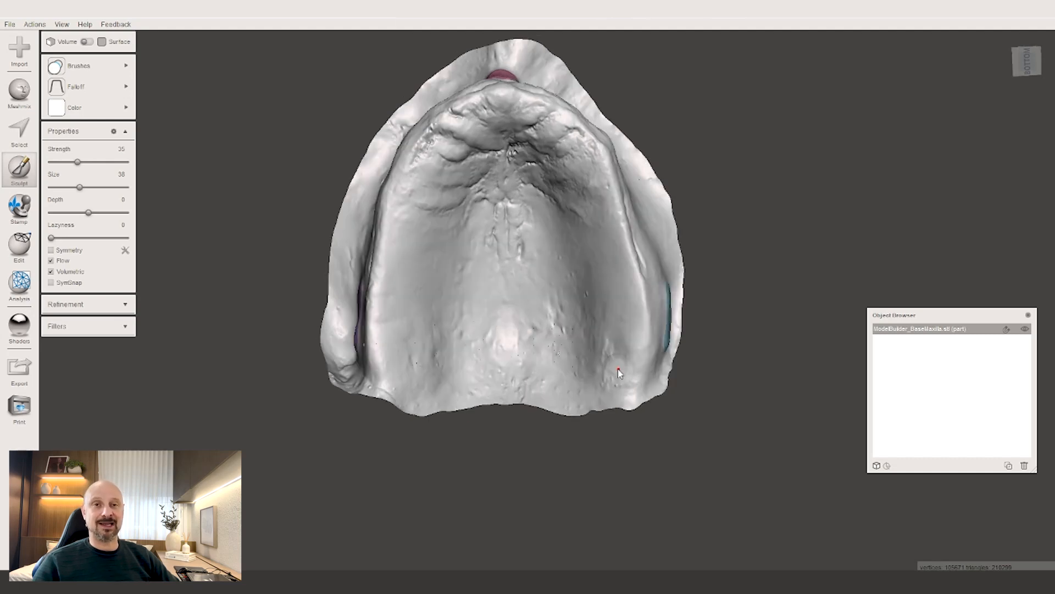
pyautogui.moveTo(623, 353); pyautogui.dragTo(644, 347, button='right')
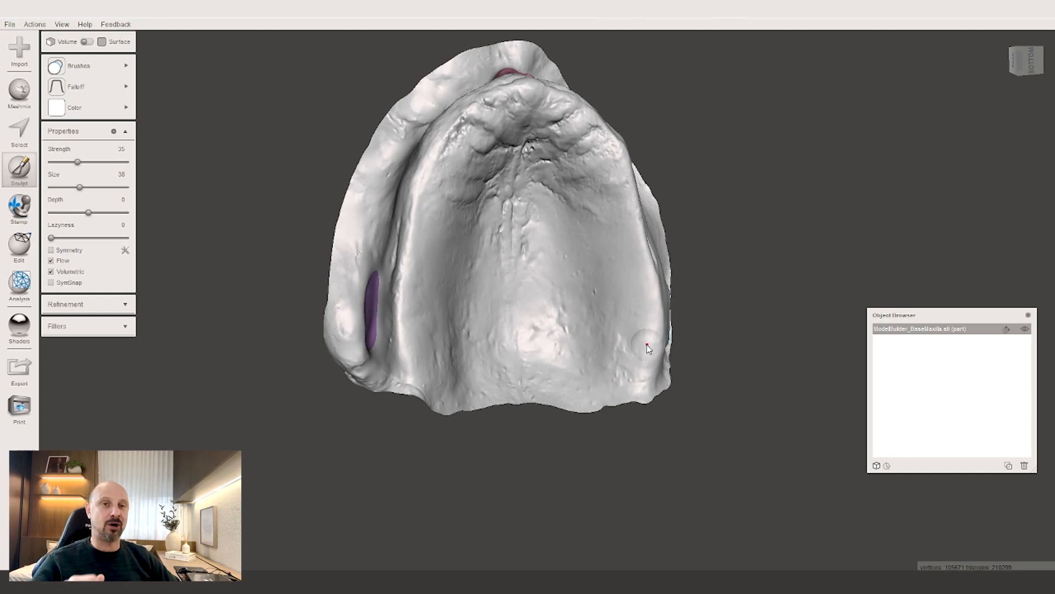
pyautogui.moveTo(638, 328); pyautogui.dragTo(608, 323, button='right')
pyautogui.moveTo(544, 309); pyautogui.dragTo(546, 311, button='right')
# Select a continuous strip across the posterior palate and along the vestibule on both sides using a size 38 Unwrap Brush
pyautogui.press('s')
pyautogui.moveTo(437, 315); pyautogui.dragTo(648, 322)
pyautogui.moveTo(648, 322); pyautogui.dragTo(580, 326, button='right')
pyautogui.moveTo(580, 326); pyautogui.dragTo(556, 123)
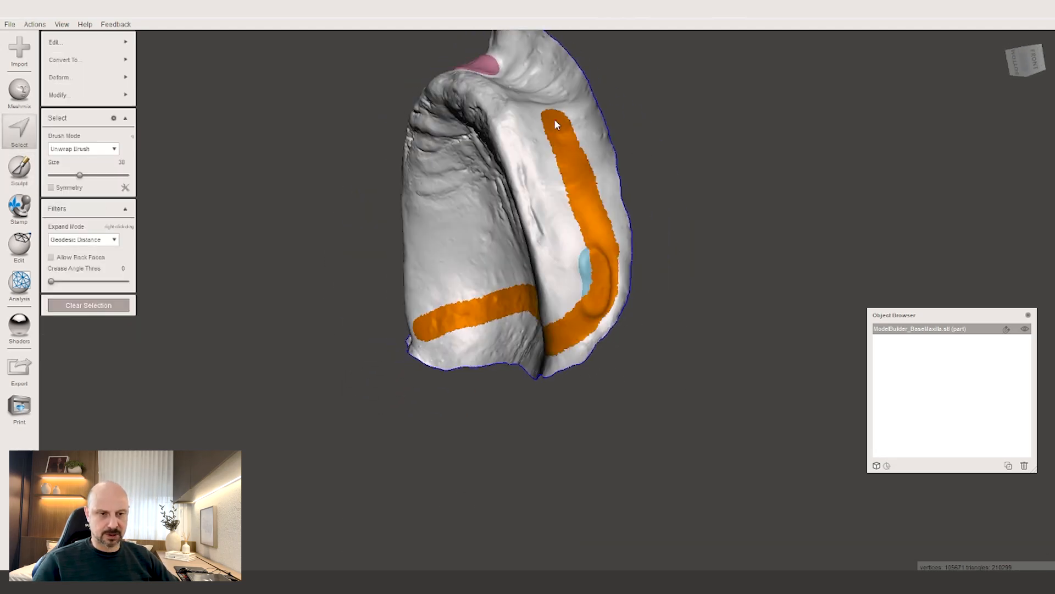
pyautogui.moveTo(556, 123); pyautogui.dragTo(607, 269, button='right')
pyautogui.moveTo(607, 269); pyautogui.dragTo(468, 190)
pyautogui.moveTo(468, 190); pyautogui.dragTo(509, 241, button='right')
pyautogui.moveTo(509, 241); pyautogui.dragTo(462, 248)
pyautogui.moveTo(462, 248)
pyautogui.mouseDown(button='right')
pyautogui.moveTo(585, 172)
pyautogui.moveTo(547, 228)
pyautogui.moveTo(407, 238)
pyautogui.mouseUp(button='right')
# Fill in the strip selection at the posterior corner of the ridge with the brush reduced to size 28
pyautogui.moveTo(80, 175); pyautogui.dragTo(72, 176)
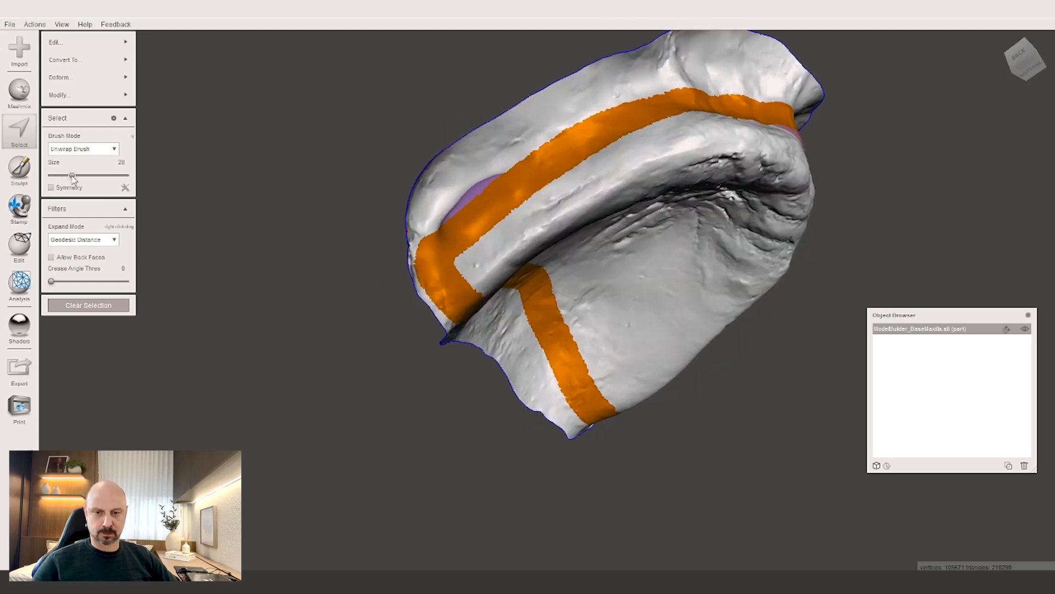
pyautogui.moveTo(423, 253); pyautogui.dragTo(431, 264)
pyautogui.moveTo(432, 264); pyautogui.dragTo(463, 235, button='right')
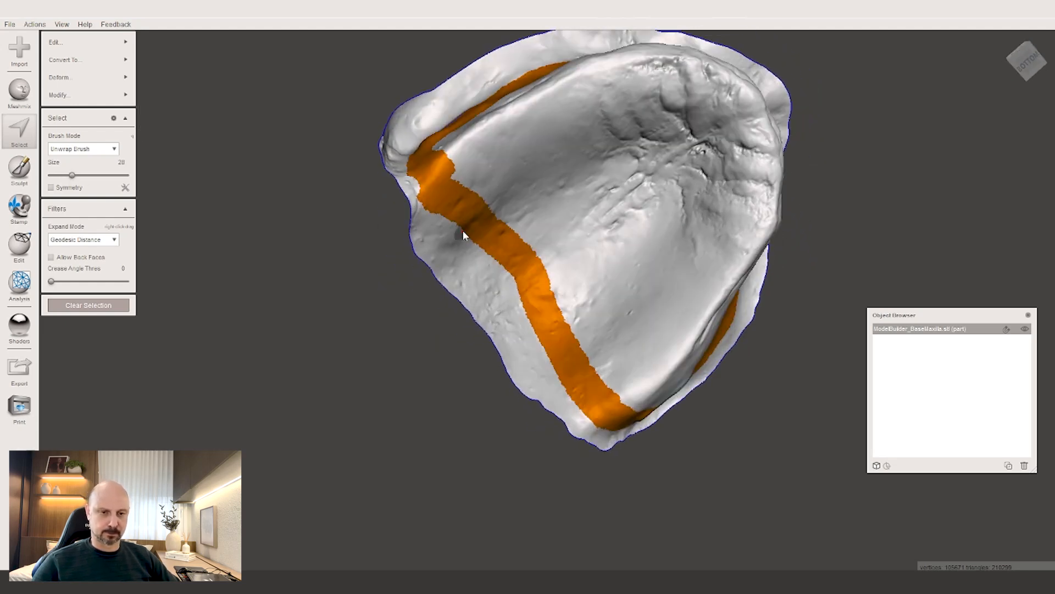
# Smooth the boundary of the selected strip with the default settings
pyautogui.moveTo(431, 194); pyautogui.dragTo(433, 370, button='right')
pyautogui.moveTo(526, 342); pyautogui.dragTo(165, 177, button='right')
pyautogui.click(88, 95)
pyautogui.click(209, 242)
pyautogui.click(66, 224)
# Extract the selected strip with a -0.7 mm constant offset
pyautogui.click(88, 41)
pyautogui.click(170, 118)
pyautogui.moveTo(702, 364)
pyautogui.mouseDown(button='right')
pyautogui.moveTo(798, 325)
pyautogui.moveTo(752, 398)
pyautogui.moveTo(687, 374)
pyautogui.mouseUp(button='right')
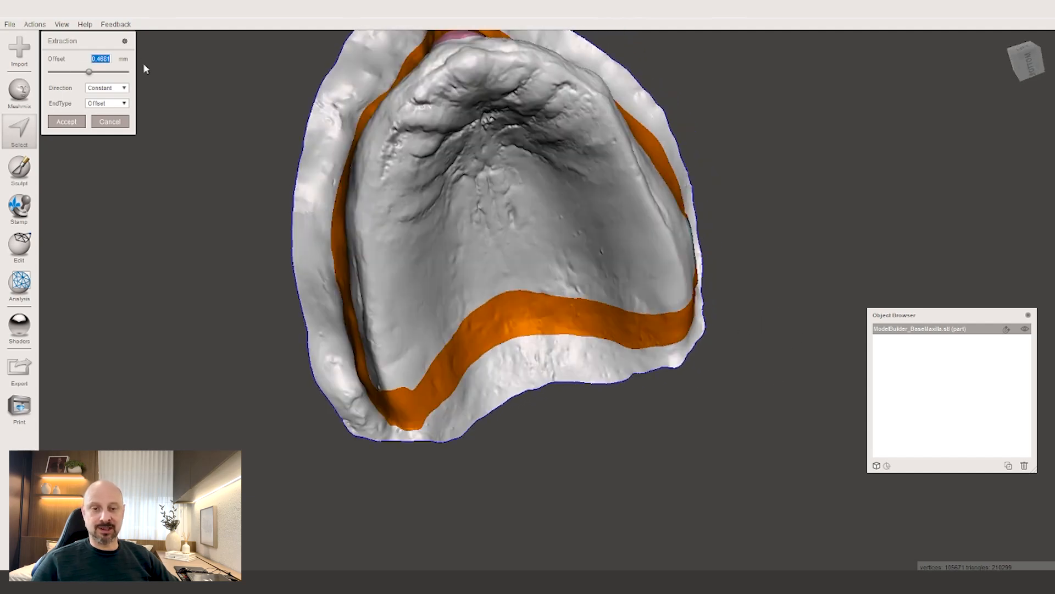
pyautogui.press('BackSpace')
pyautogui.write('-0.7')
pyautogui.press('Return')
pyautogui.click(65, 121)
# Select the original face group of the strip above the offset copy and delete it
pyautogui.moveTo(568, 107); pyautogui.dragTo(545, 326, button='right')
pyautogui.doubleClick(496, 315)
pyautogui.press('Delete')
# Select the offset strip from the underside of the model and flip its normals
pyautogui.moveTo(497, 314); pyautogui.dragTo(532, 185, button='right')
pyautogui.moveTo(595, 196); pyautogui.dragTo(400, 396, button='right')
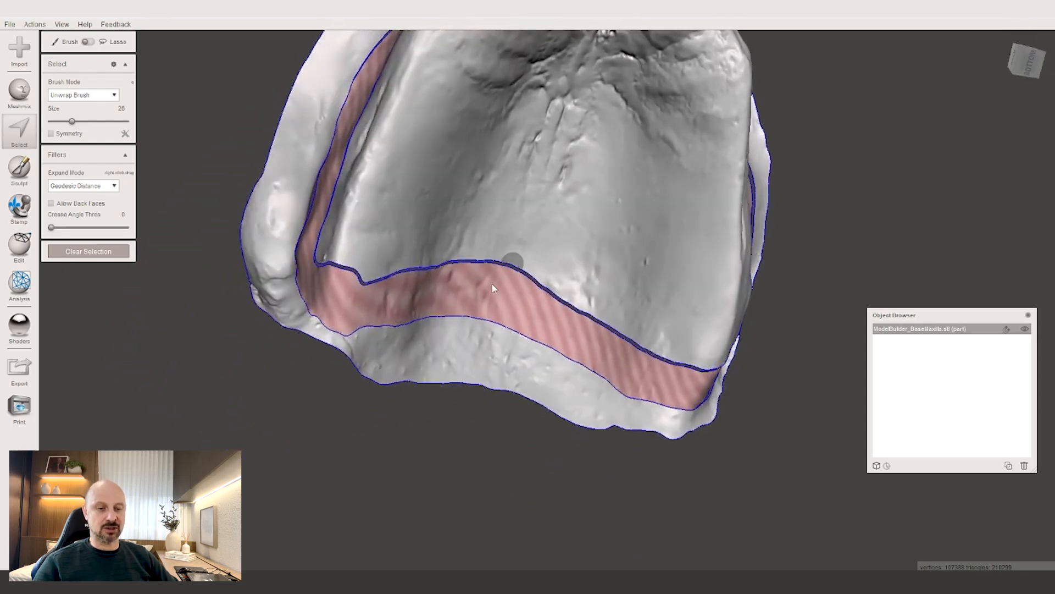
pyautogui.moveTo(513, 293); pyautogui.dragTo(519, 296, button='right')
pyautogui.moveTo(385, 271); pyautogui.dragTo(587, 393, button='right')
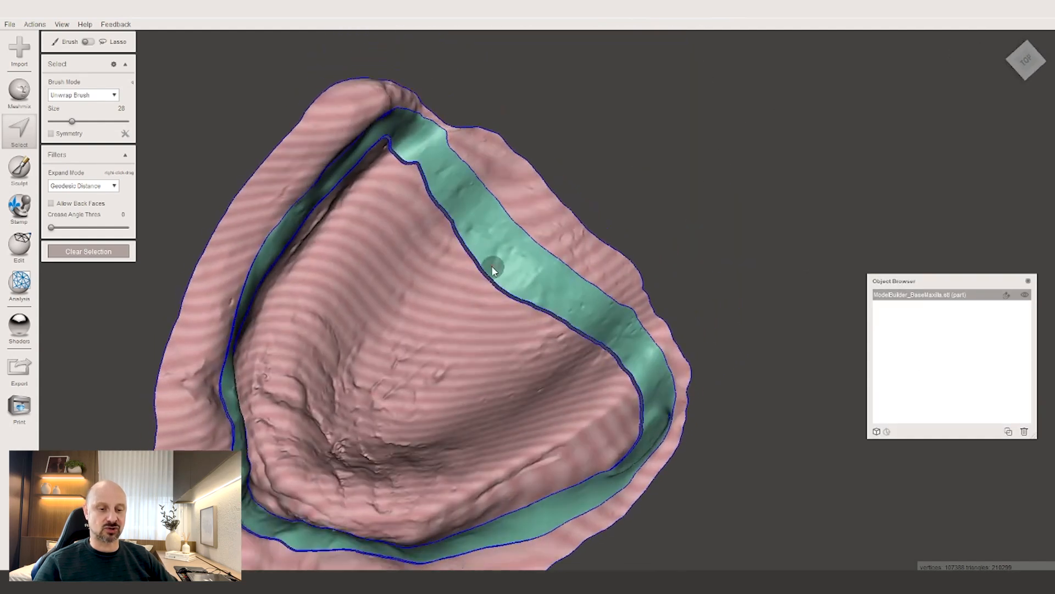
pyautogui.doubleClick(514, 253)
pyautogui.click(109, 98)
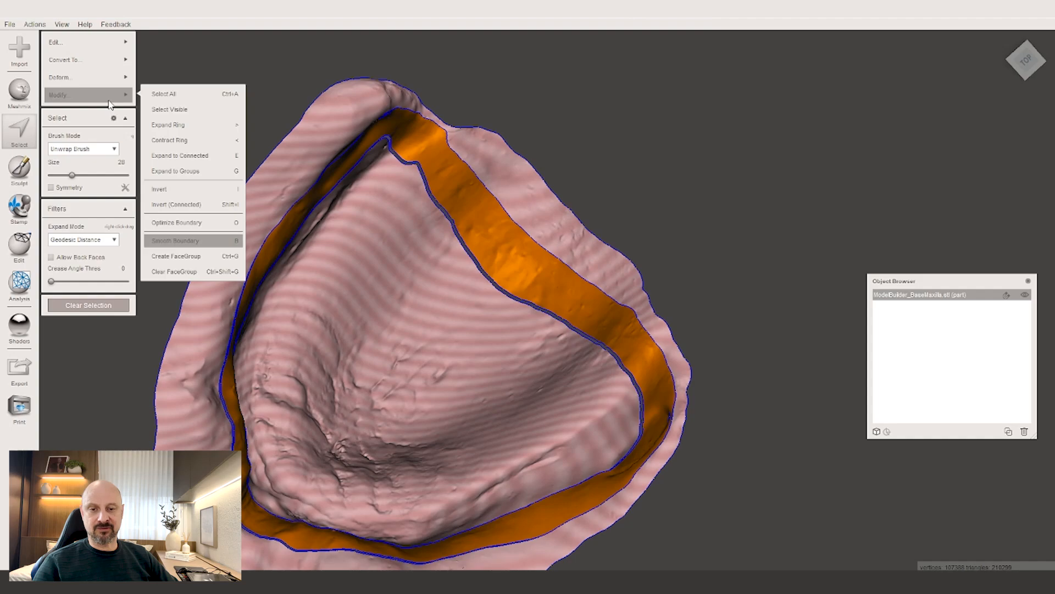
pyautogui.moveTo(82, 43)
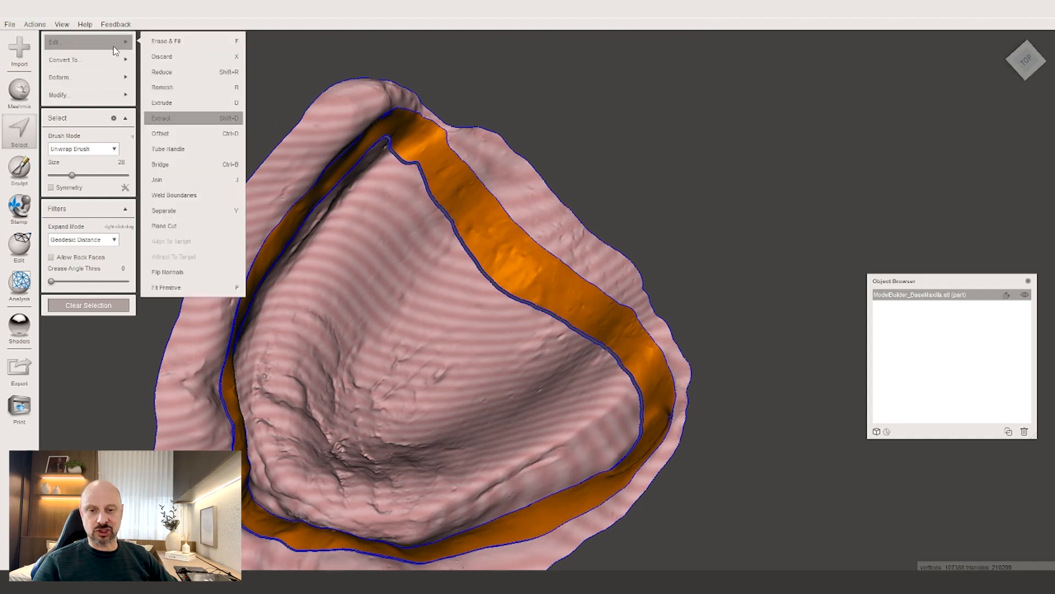
pyautogui.click(165, 274)
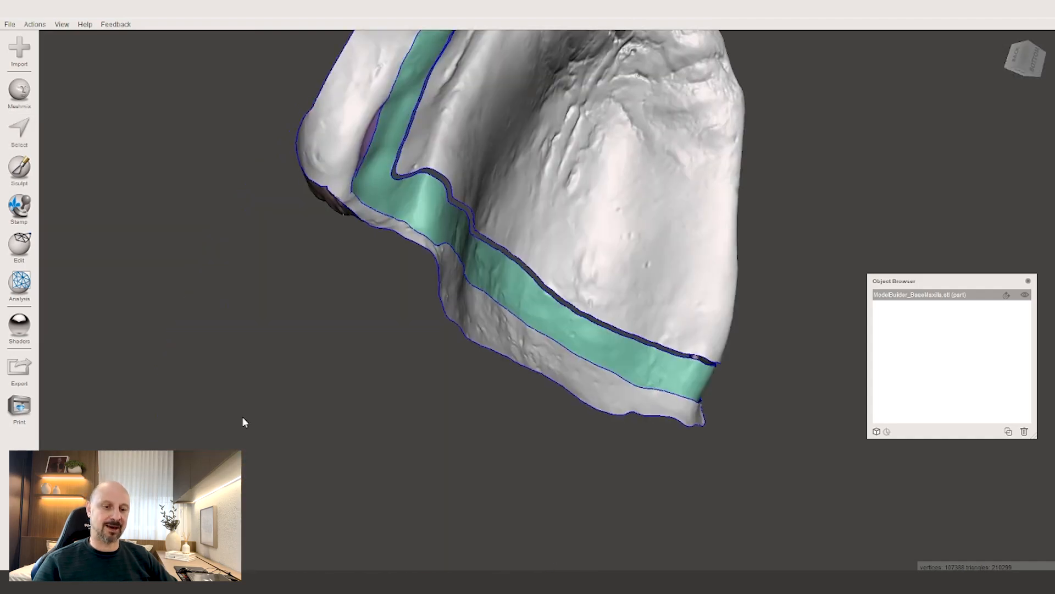
# Select the open inner edges of the offset strip and of the adjoining palate surface, and join them
pyautogui.moveTo(242, 419); pyautogui.dragTo(466, 388, button='right')
pyautogui.press('s')
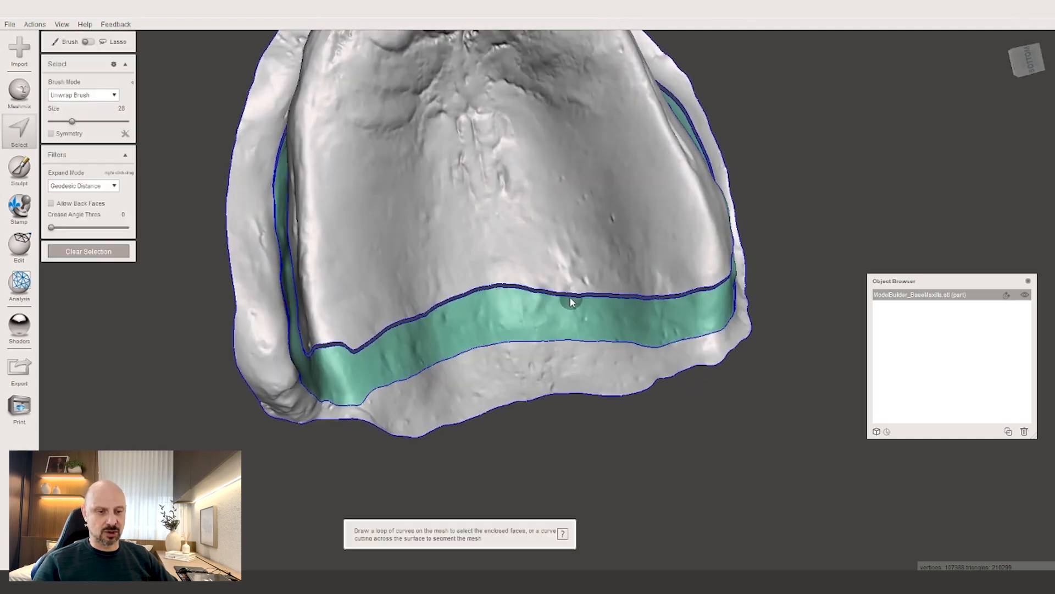
pyautogui.scroll(3, 550, 286)
pyautogui.click(511, 283)
pyautogui.doubleClick(506, 273)
pyautogui.moveTo(572, 326); pyautogui.dragTo(565, 320, button='right')
pyautogui.moveTo(110, 42)
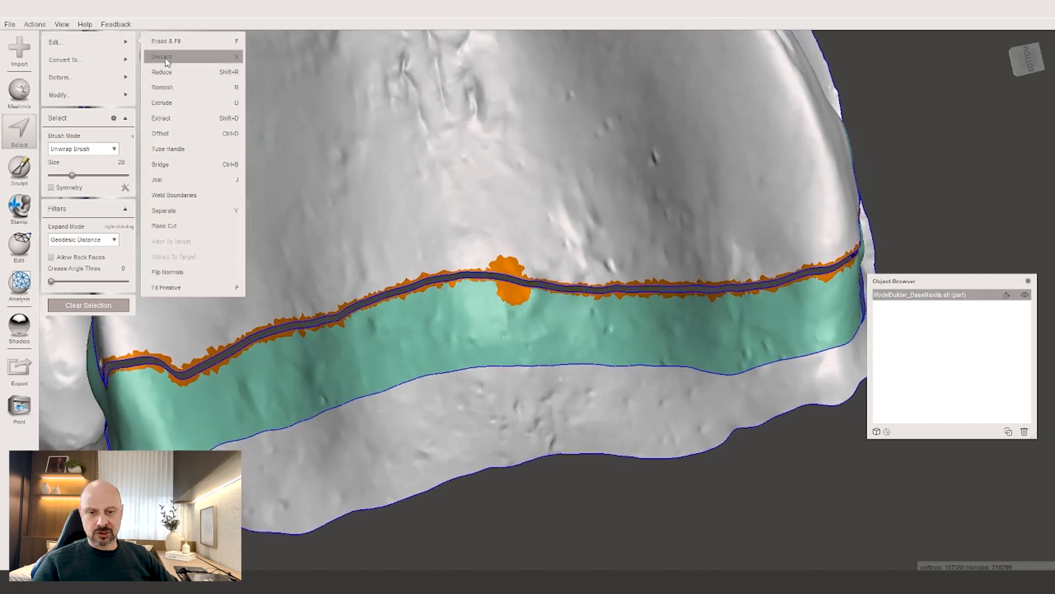
pyautogui.click(72, 67)
# Join the outer edge of the strip to the surrounding border of the model, and clear the selection
pyautogui.moveTo(550, 359); pyautogui.dragTo(553, 400, button='right')
pyautogui.press('Escape')
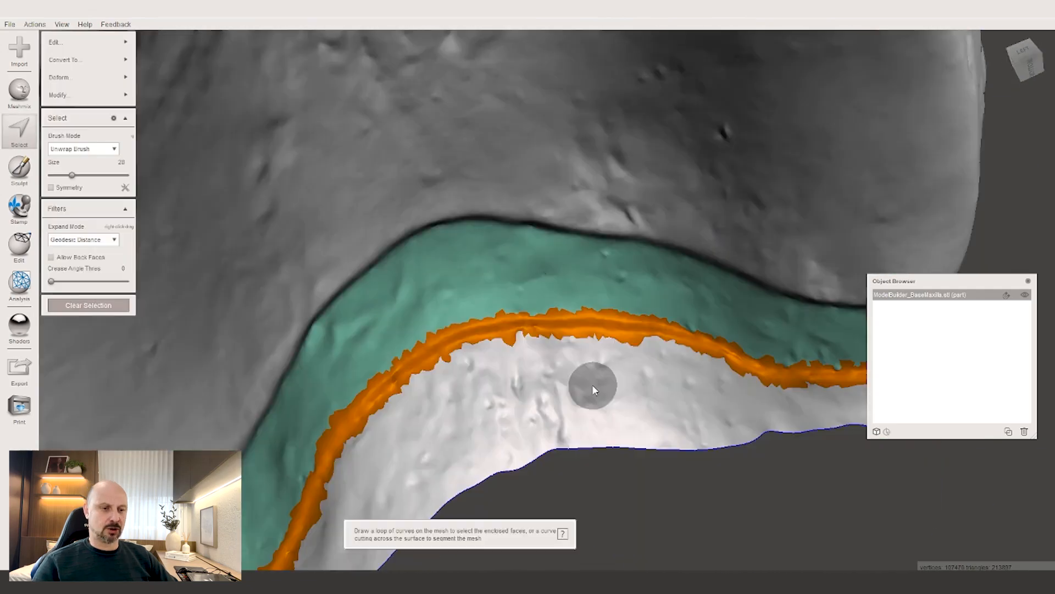
pyautogui.moveTo(589, 380); pyautogui.dragTo(570, 276, button='right')
pyautogui.moveTo(629, 247); pyautogui.dragTo(618, 280, button='right')
pyautogui.press('Escape')
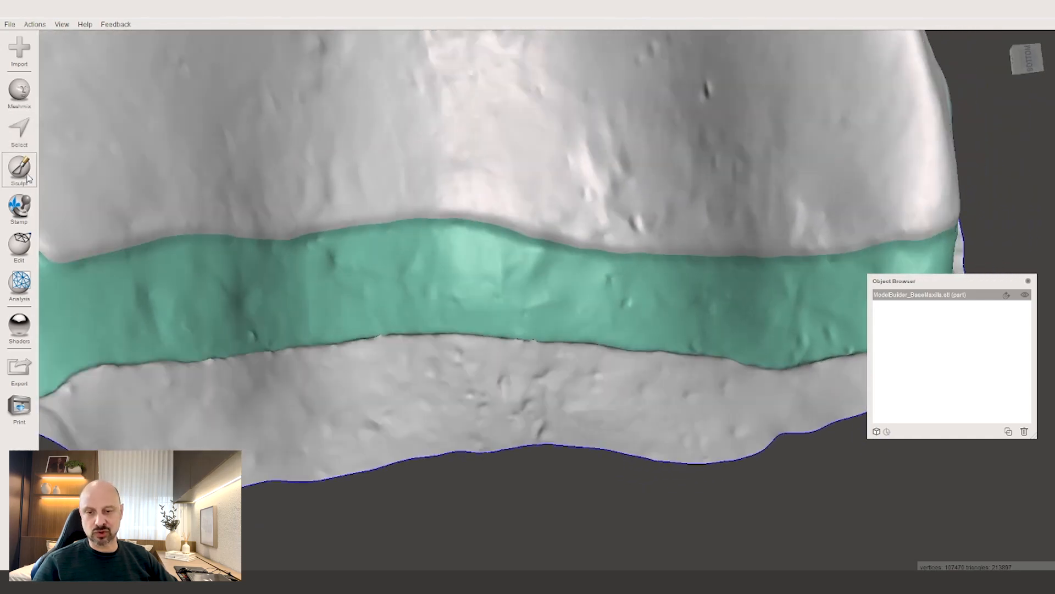
# Smooth the transitions between the joined strip and the surrounding model with the Sculpt tool, and leave sculpting
pyautogui.click(18, 167)
pyautogui.scroll(-10, 675, 488)
pyautogui.moveTo(675, 488)
pyautogui.mouseDown(button='right')
pyautogui.moveTo(614, 389)
pyautogui.moveTo(544, 405)
pyautogui.moveTo(635, 377)
pyautogui.moveTo(626, 357)
pyautogui.moveTo(661, 387)
pyautogui.moveTo(766, 337)
pyautogui.moveTo(763, 379)
pyautogui.moveTo(504, 400)
pyautogui.moveTo(462, 345)
pyautogui.moveTo(495, 406)
pyautogui.moveTo(454, 418)
pyautogui.moveTo(615, 334)
pyautogui.moveTo(589, 345)
pyautogui.moveTo(635, 342)
pyautogui.mouseUp(button='right')
pyautogui.moveTo(489, 316); pyautogui.dragTo(575, 245, button='right')
pyautogui.press('Escape')
pyautogui.moveTo(526, 270)
pyautogui.mouseDown(button='right')
pyautogui.moveTo(587, 282)
pyautogui.moveTo(595, 260)
pyautogui.mouseUp(button='right')
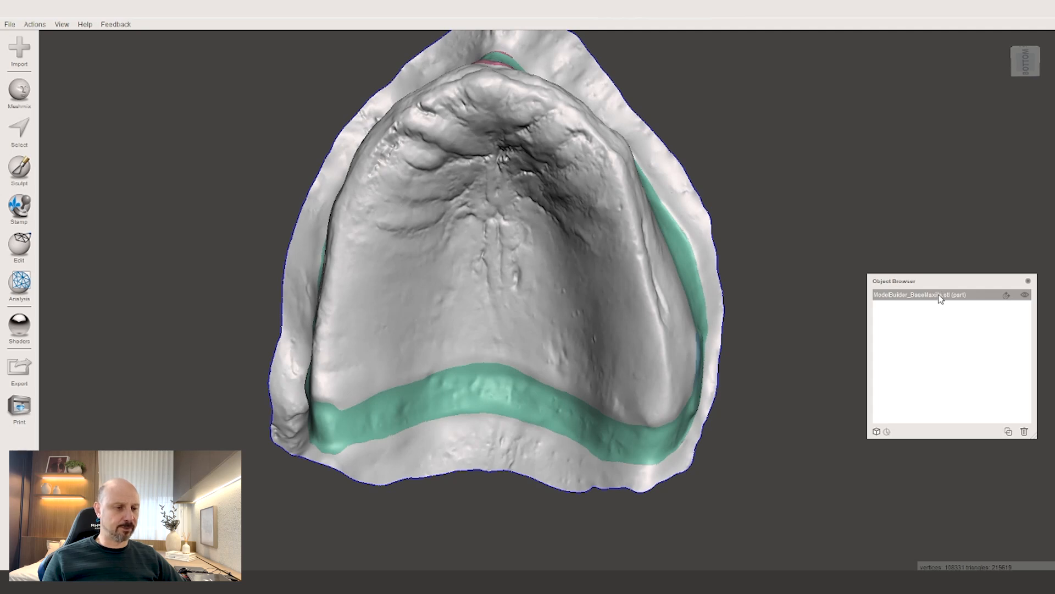
# Keep one duplicate of the ModelBuilder_BaseMaxilla model as a backup, deleting the surplus copy, and rename the original as Protese total
pyautogui.click(1009, 433)
pyautogui.click(1009, 432)
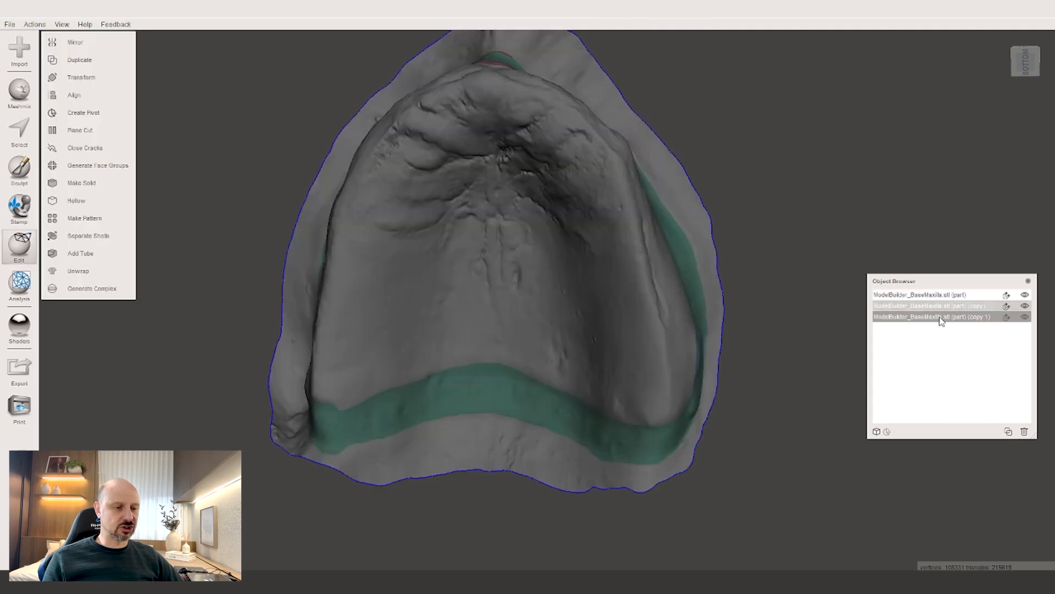
pyautogui.click(1027, 319)
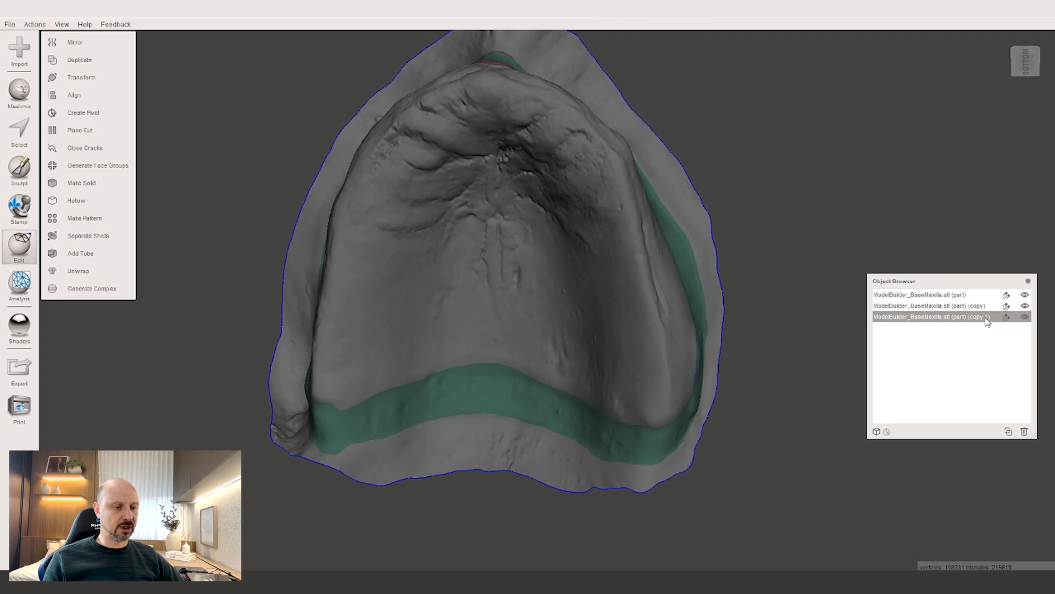
pyautogui.click(986, 318)
pyautogui.press('Delete')
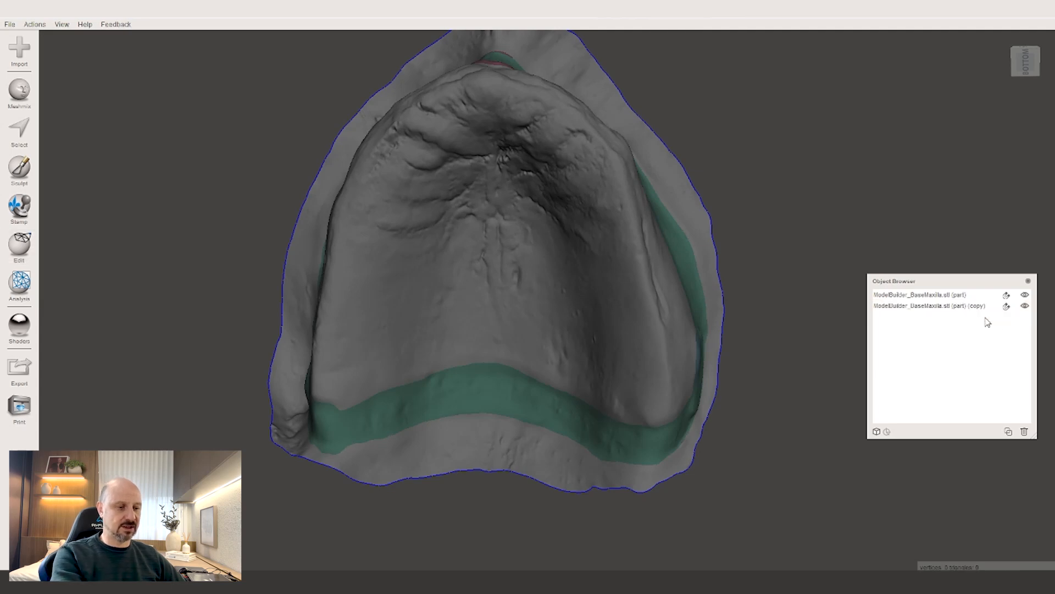
pyautogui.doubleClick(911, 297)
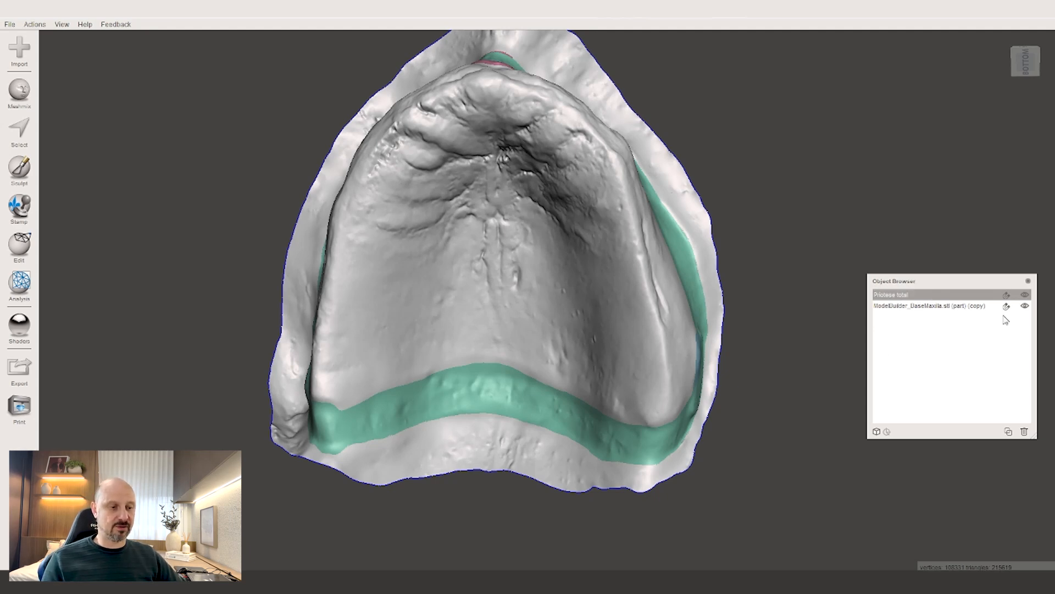
# Select a thin continuous line along the green border strip around the whole arch with the Unwrap Brush at size 21
pyautogui.moveTo(568, 332); pyautogui.dragTo(635, 339, button='right')
pyautogui.moveTo(451, 223); pyautogui.dragTo(314, 242, button='right')
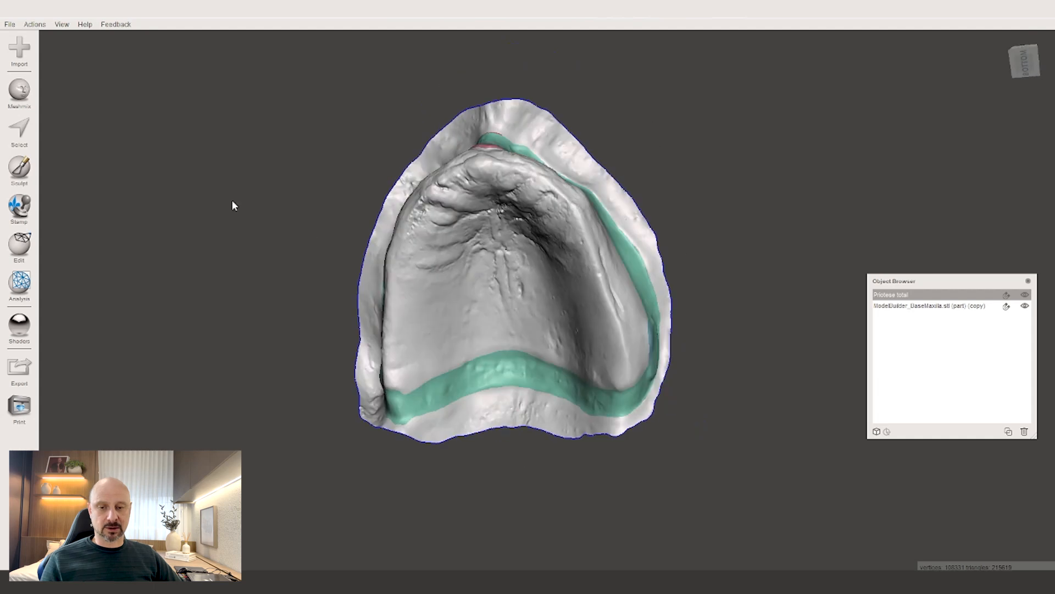
pyautogui.click(19, 127)
pyautogui.moveTo(484, 324)
pyautogui.mouseDown(button='right')
pyautogui.moveTo(483, 363)
pyautogui.moveTo(488, 224)
pyautogui.mouseUp(button='right')
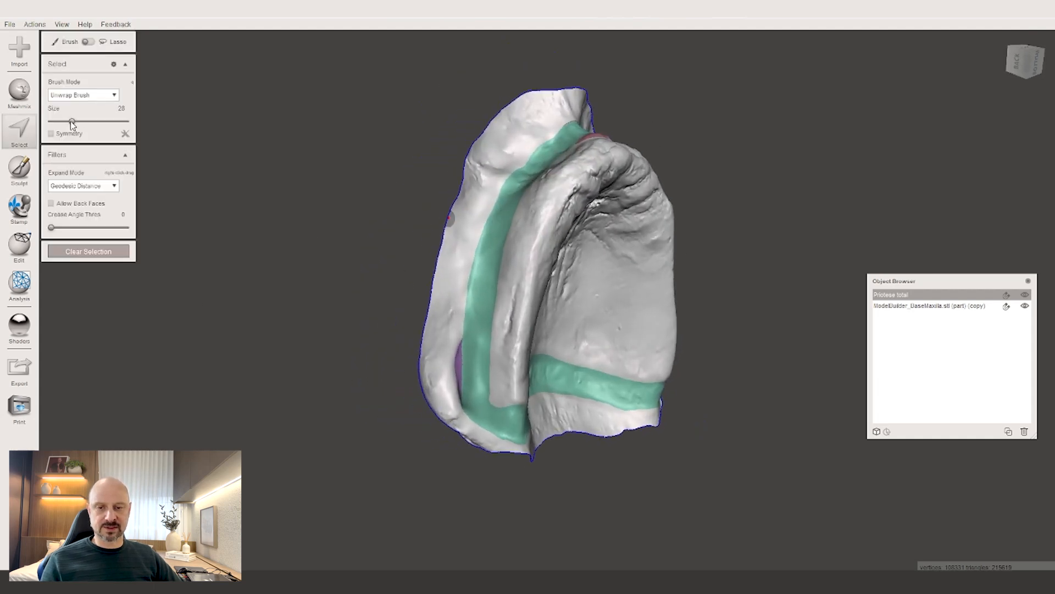
pyautogui.moveTo(634, 262); pyautogui.dragTo(500, 229, button='right')
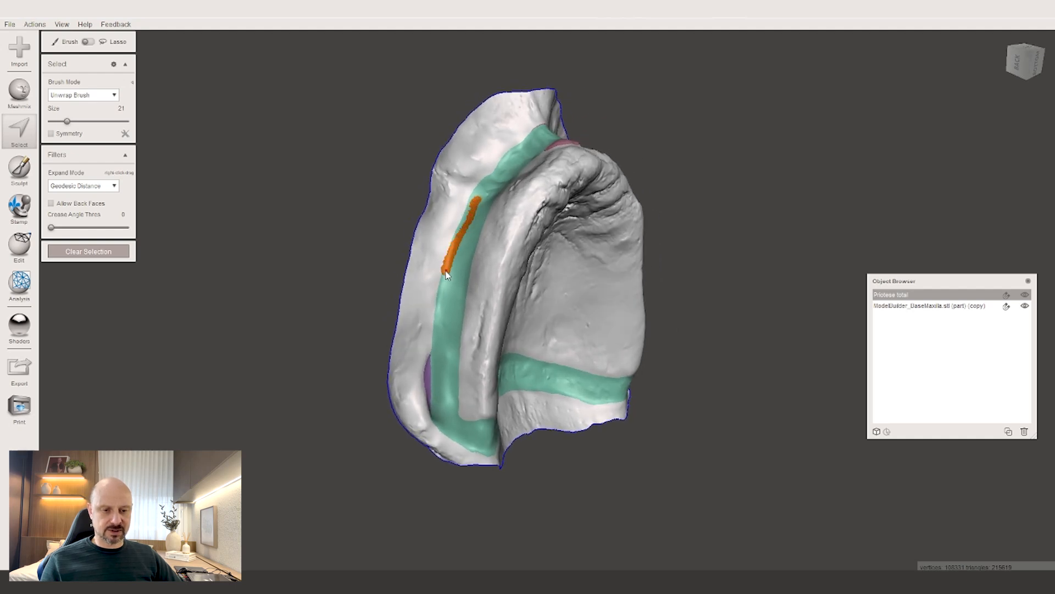
pyautogui.moveTo(476, 449); pyautogui.dragTo(478, 450)
pyautogui.moveTo(531, 439); pyautogui.dragTo(481, 433, button='right')
pyautogui.moveTo(416, 428); pyautogui.dragTo(630, 368, button='right')
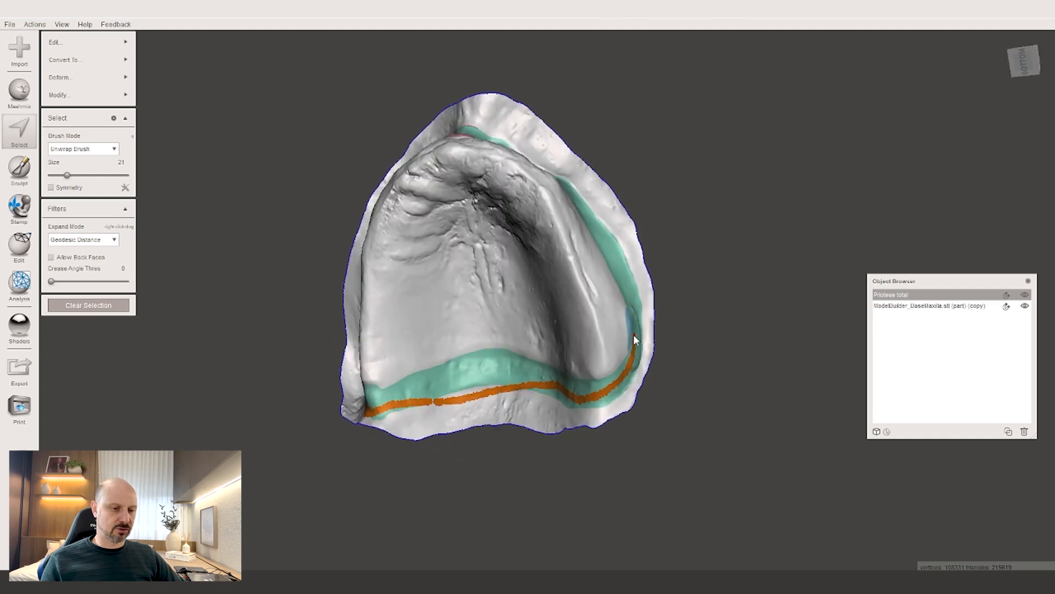
pyautogui.moveTo(605, 260); pyautogui.dragTo(575, 340, button='right')
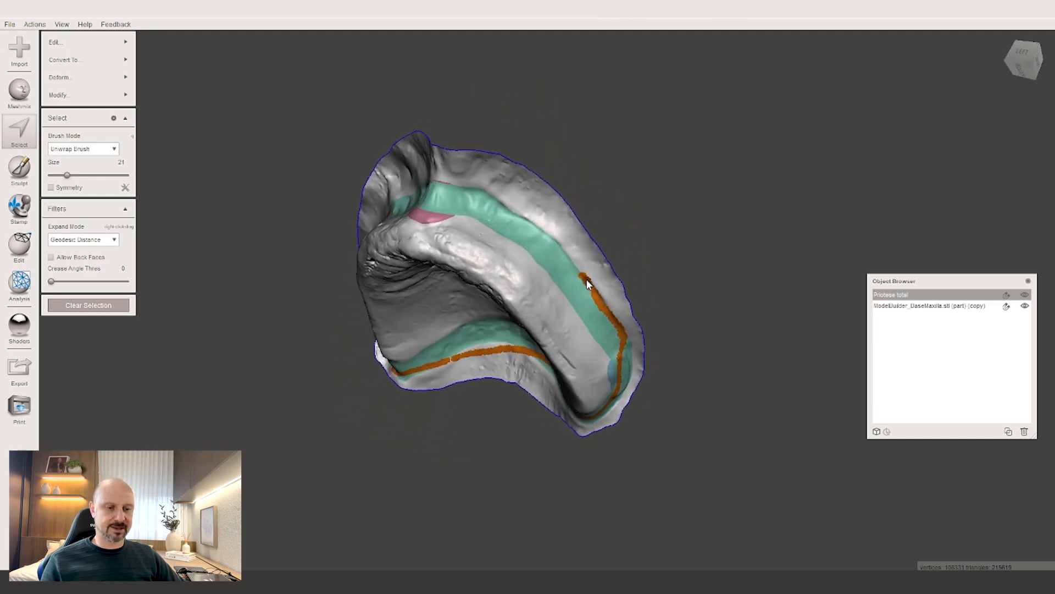
pyautogui.moveTo(442, 199); pyautogui.dragTo(499, 251, button='right')
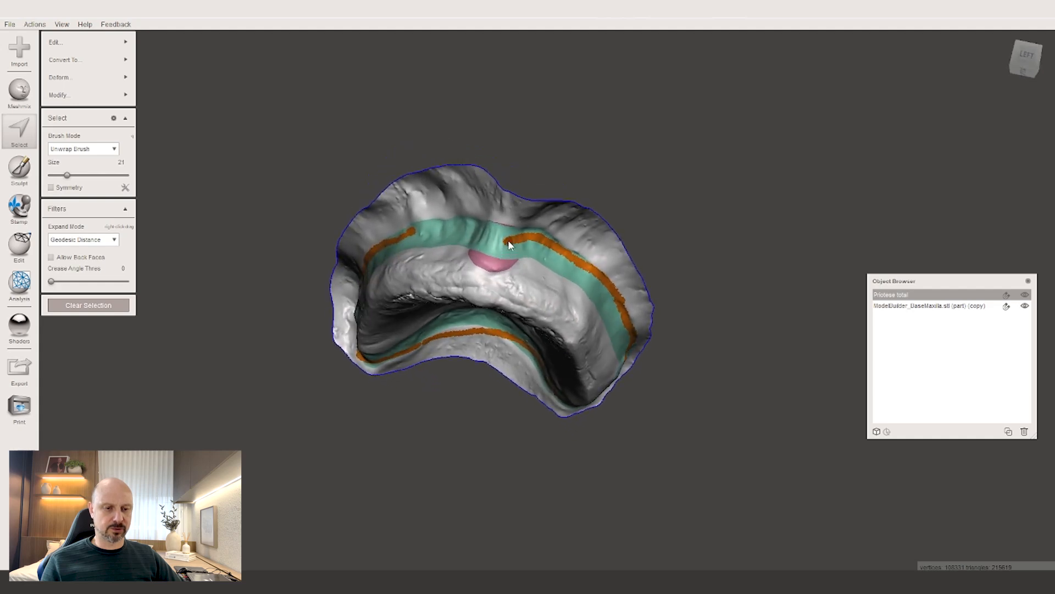
# Widen and even out the selected line into a band along the green strip using brush sizes 33 and 22
pyautogui.scroll(2, 413, 235)
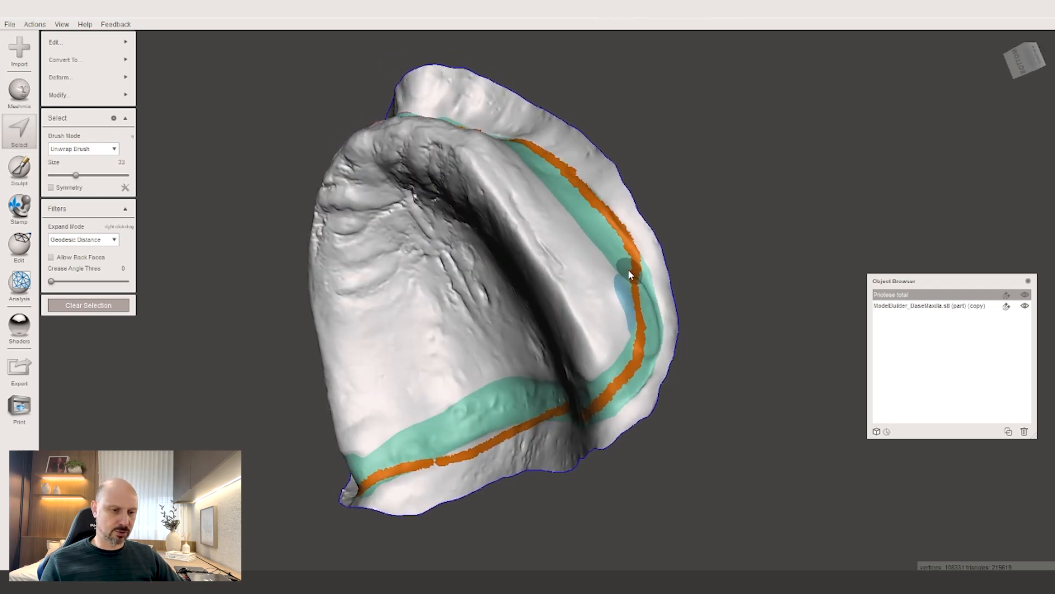
pyautogui.moveTo(631, 267)
pyautogui.mouseDown()
pyautogui.moveTo(639, 331)
pyautogui.moveTo(653, 329)
pyautogui.mouseUp()
pyautogui.moveTo(698, 318)
pyautogui.mouseDown(button='right')
pyautogui.moveTo(764, 275)
pyautogui.moveTo(717, 308)
pyautogui.mouseUp(button='right')
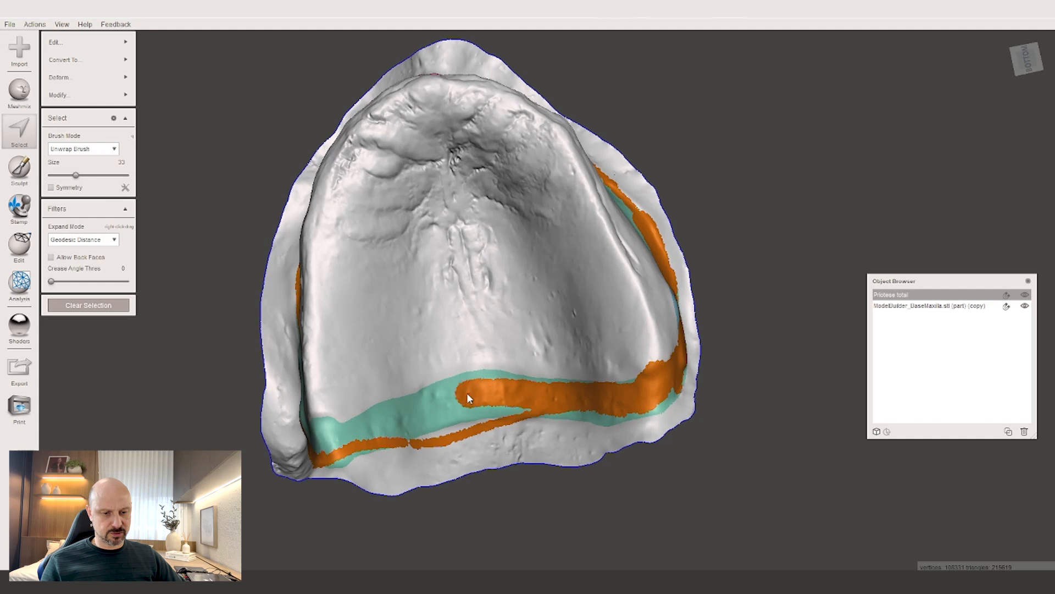
pyautogui.moveTo(392, 427); pyautogui.dragTo(522, 420)
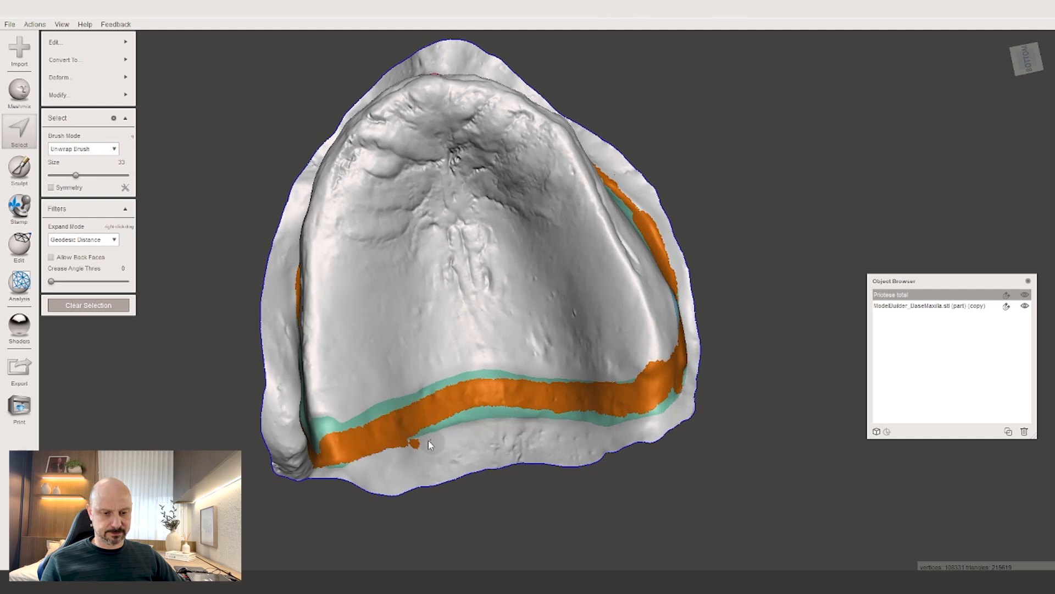
pyautogui.moveTo(398, 453); pyautogui.dragTo(469, 419, button='right')
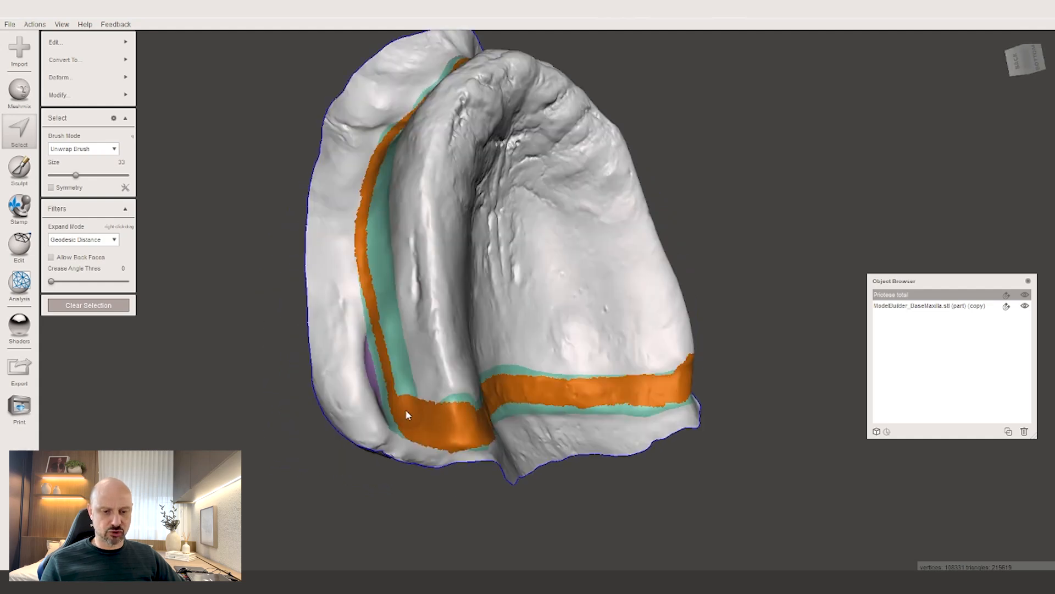
pyautogui.moveTo(369, 321); pyautogui.dragTo(427, 316, button='right')
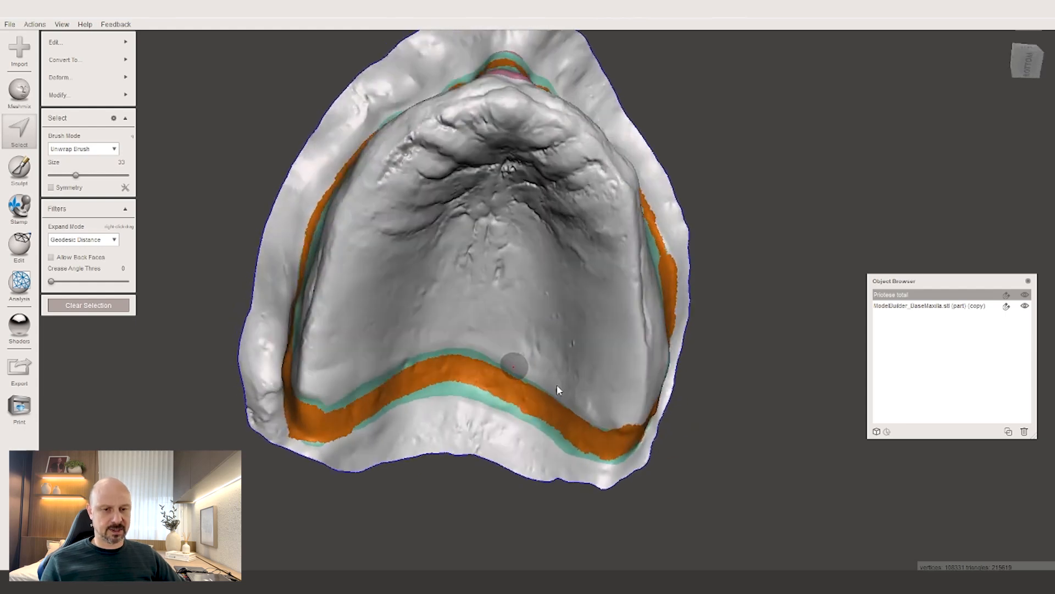
pyautogui.moveTo(556, 385)
pyautogui.mouseDown(button='right')
pyautogui.moveTo(547, 488)
pyautogui.moveTo(533, 504)
pyautogui.moveTo(473, 483)
pyautogui.moveTo(555, 176)
pyautogui.moveTo(642, 110)
pyautogui.moveTo(596, 273)
pyautogui.moveTo(480, 280)
pyautogui.moveTo(455, 269)
pyautogui.mouseUp(button='right')
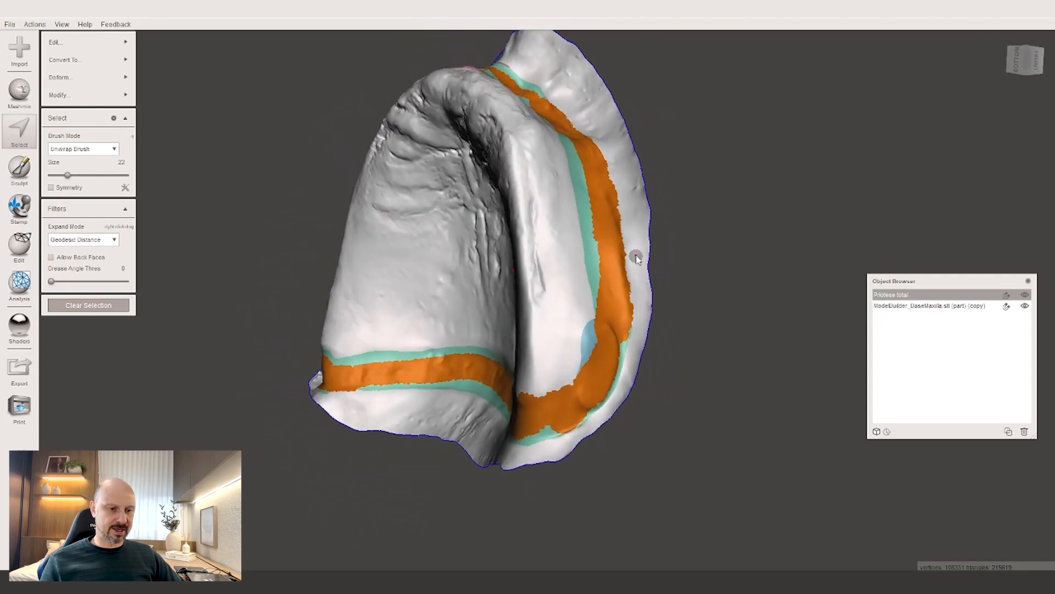
pyautogui.moveTo(627, 275); pyautogui.dragTo(623, 323, button='right')
pyautogui.moveTo(568, 286); pyautogui.dragTo(638, 176, button='right')
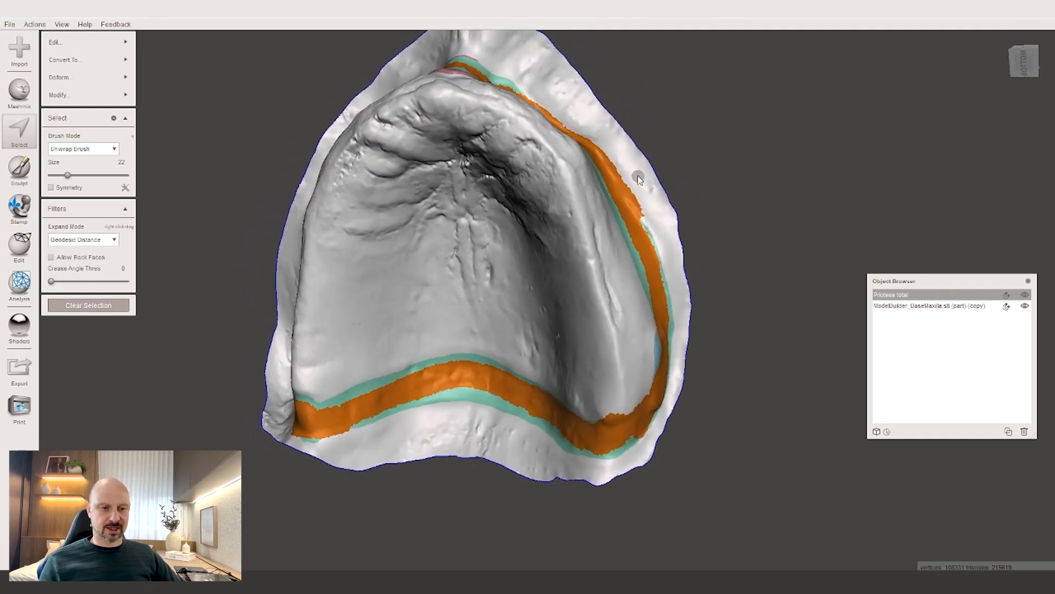
pyautogui.moveTo(535, 287); pyautogui.dragTo(308, 167, button='right')
# Smooth the boundary of the selected band with smoothness 50, preserve shape 50 and 2 border rings
pyautogui.click(89, 94)
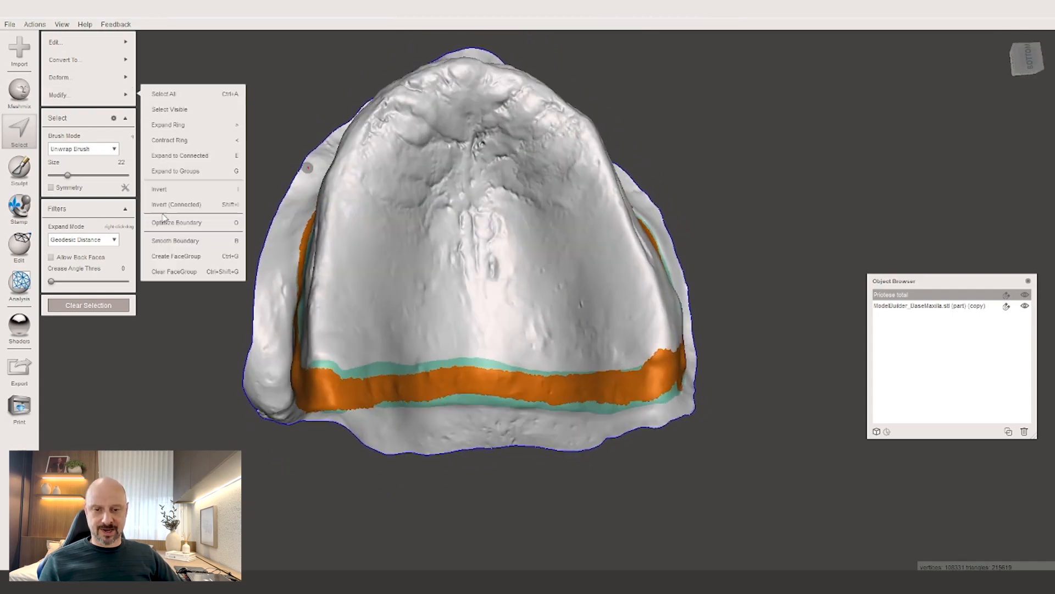
pyautogui.press('b')
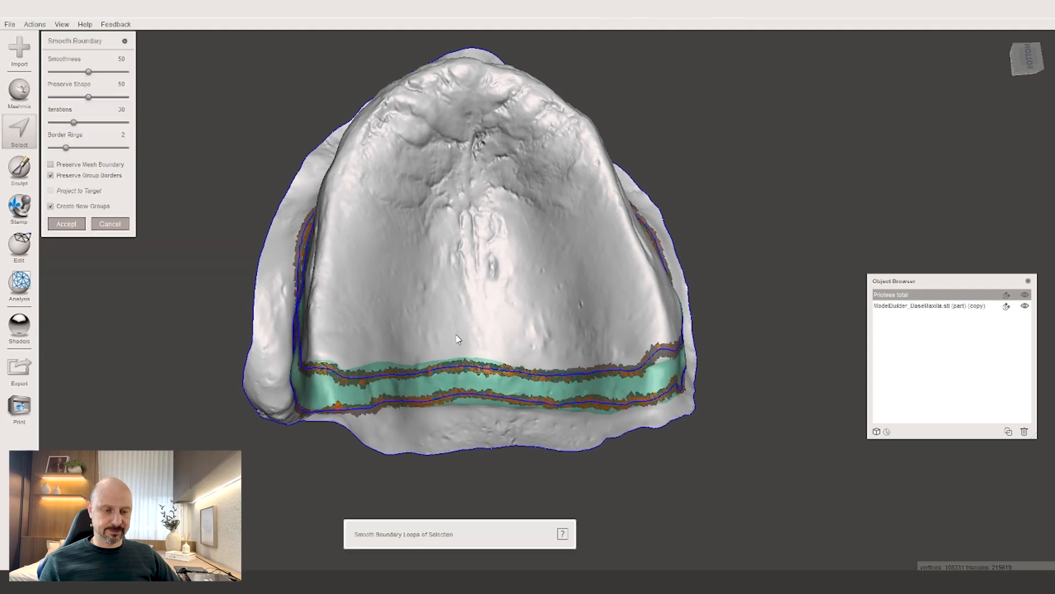
pyautogui.press('Return')
# Add the ridge and palate surface enclosed by the band to the selection and separate it into its own object
pyautogui.moveTo(544, 308); pyautogui.dragTo(522, 264, button='right')
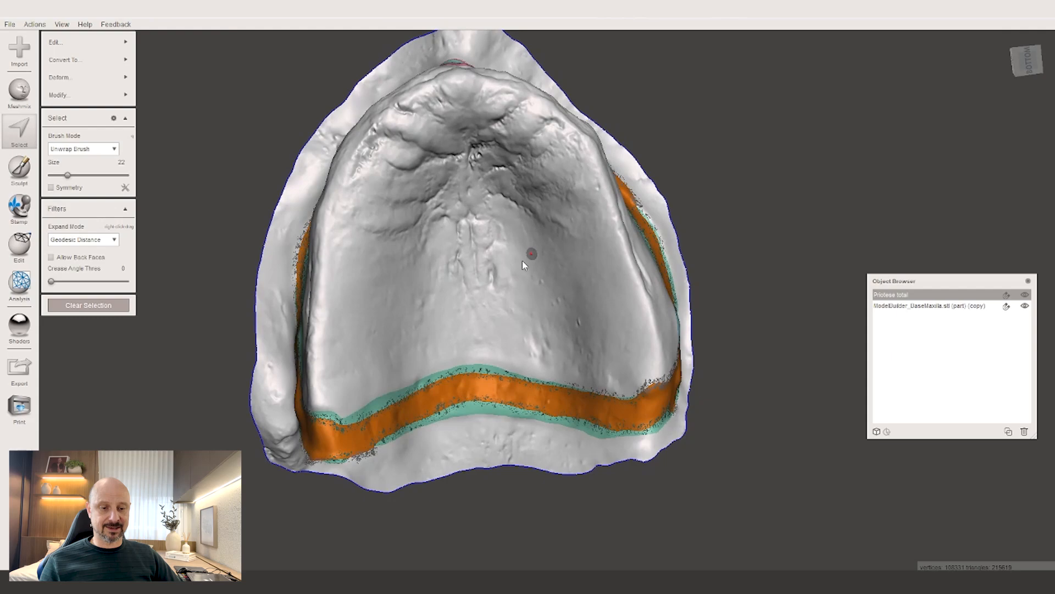
pyautogui.doubleClick(481, 264)
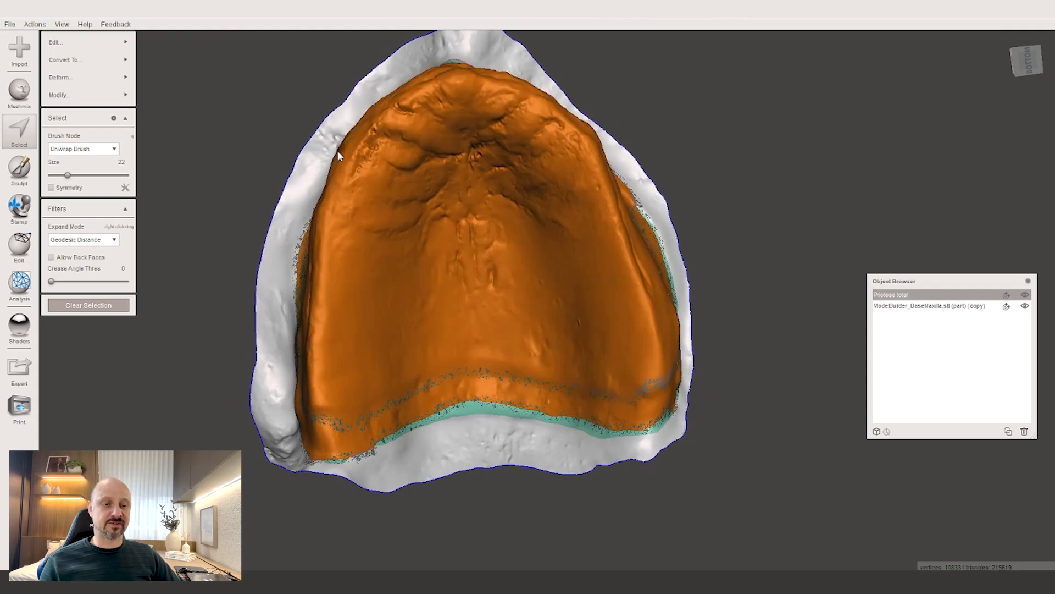
pyautogui.moveTo(446, 253); pyautogui.dragTo(462, 225, button='right')
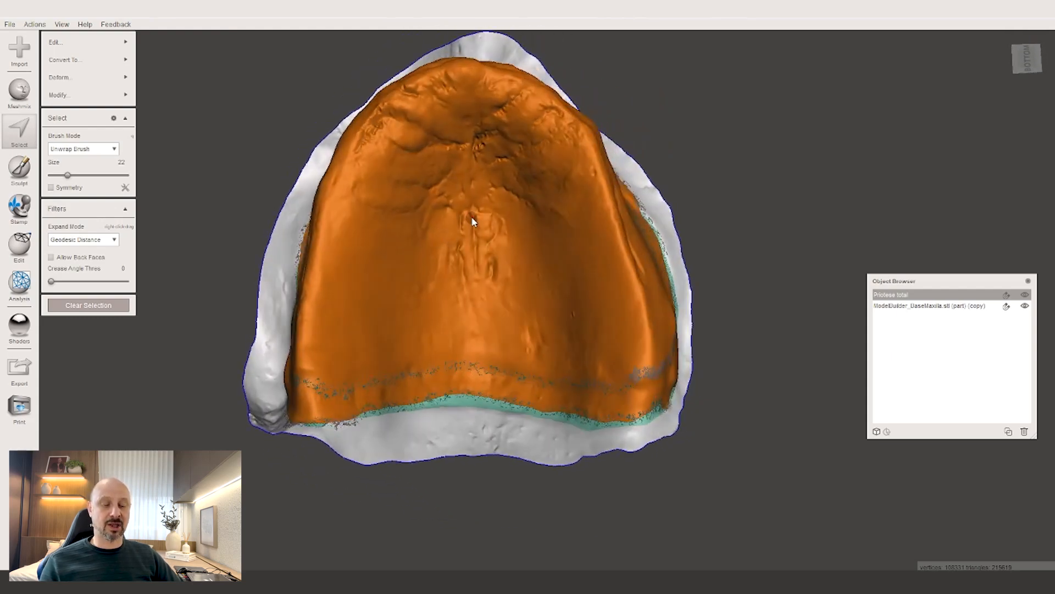
pyautogui.moveTo(530, 247)
pyautogui.mouseDown(button='right')
pyautogui.moveTo(374, 266)
pyautogui.moveTo(511, 280)
pyautogui.moveTo(487, 73)
pyautogui.moveTo(551, 283)
pyautogui.moveTo(523, 245)
pyautogui.moveTo(483, 240)
pyautogui.mouseUp(button='right')
pyautogui.moveTo(126, 38)
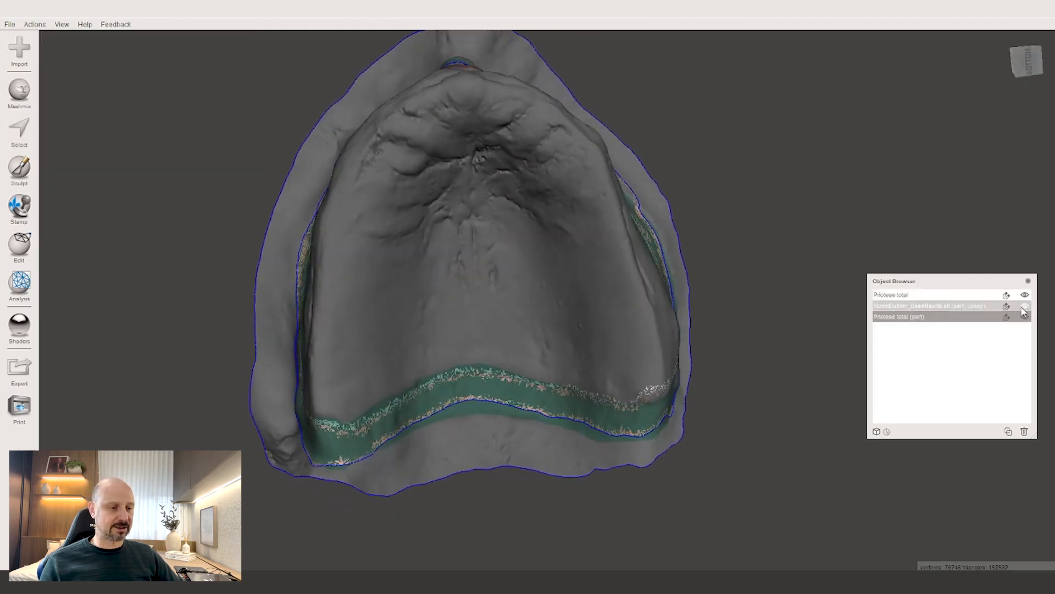
# Hide the backup copy and delete the leftover outer part of the Protese total model
pyautogui.click(1025, 306)
pyautogui.moveTo(594, 306); pyautogui.dragTo(499, 439, button='right')
pyautogui.press('Delete')
pyautogui.click(492, 285)
pyautogui.moveTo(493, 285); pyautogui.dragTo(594, 82, button='right')
# Select the small protruding corner on the posterior edge of the separated base, smooth the selection boundary, and remove the corner
pyautogui.moveTo(679, 355); pyautogui.dragTo(667, 331, button='right')
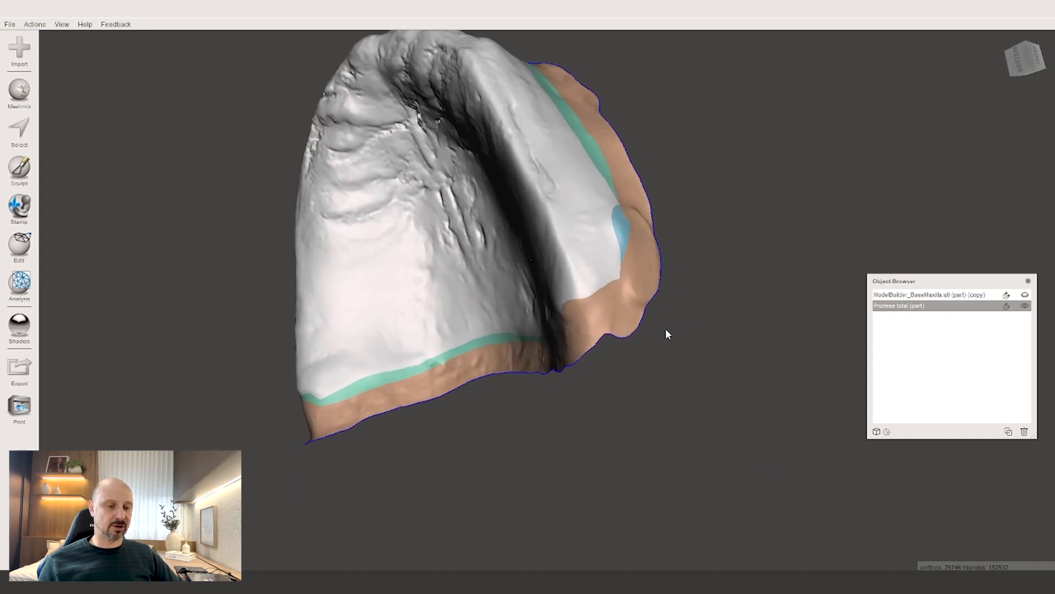
pyautogui.press('s')
pyautogui.moveTo(637, 322); pyautogui.dragTo(630, 331)
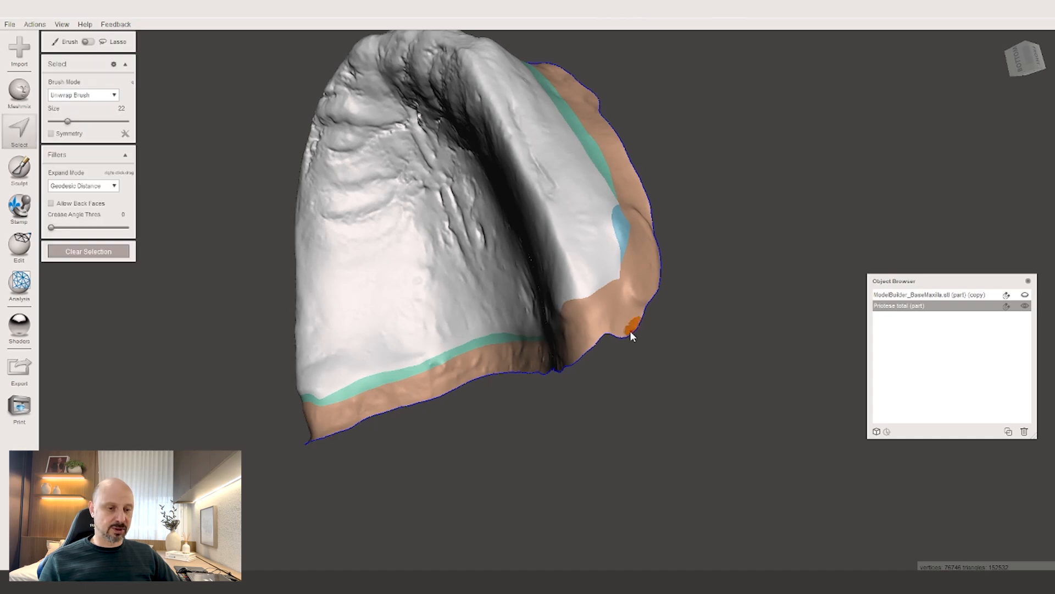
pyautogui.click(57, 95)
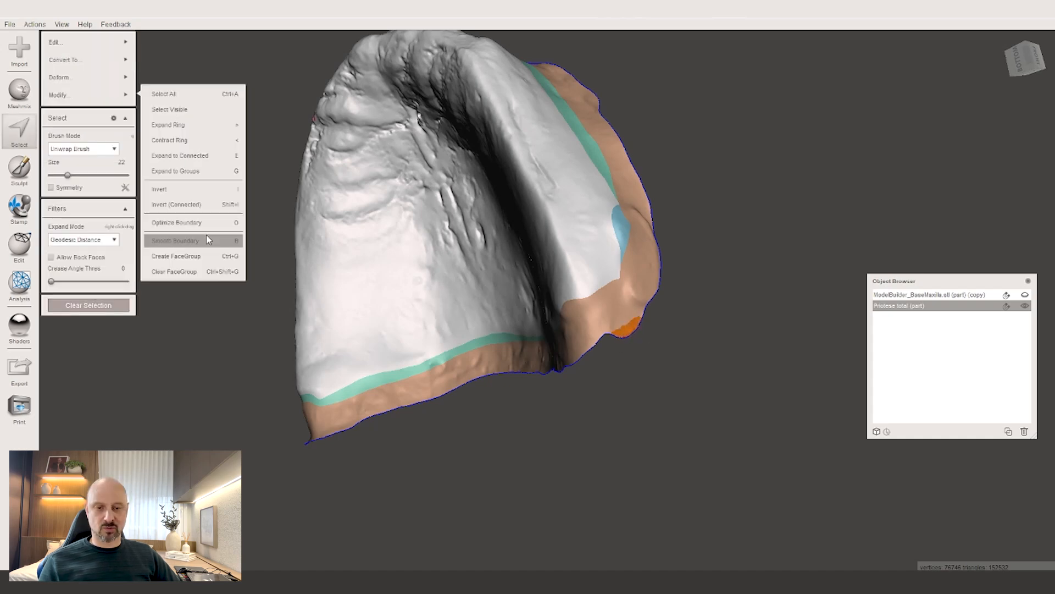
pyautogui.click(207, 240)
pyautogui.click(66, 224)
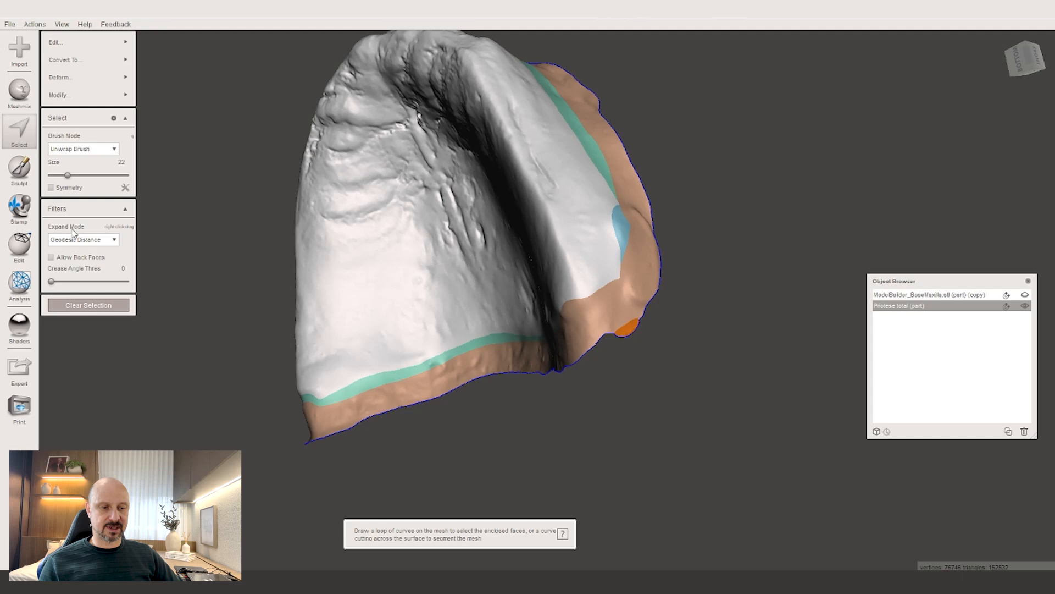
# Select the patch of border above the pink frenum relief and delete it to form a frenum notch
pyautogui.moveTo(300, 248); pyautogui.dragTo(271, 365, button='right')
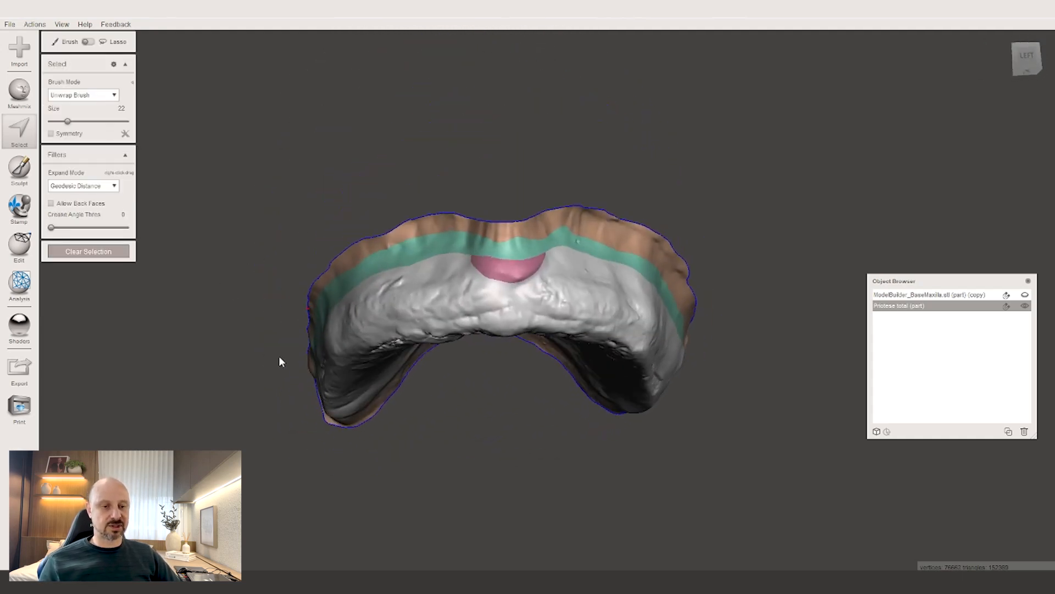
pyautogui.moveTo(519, 231); pyautogui.dragTo(466, 267, button='right')
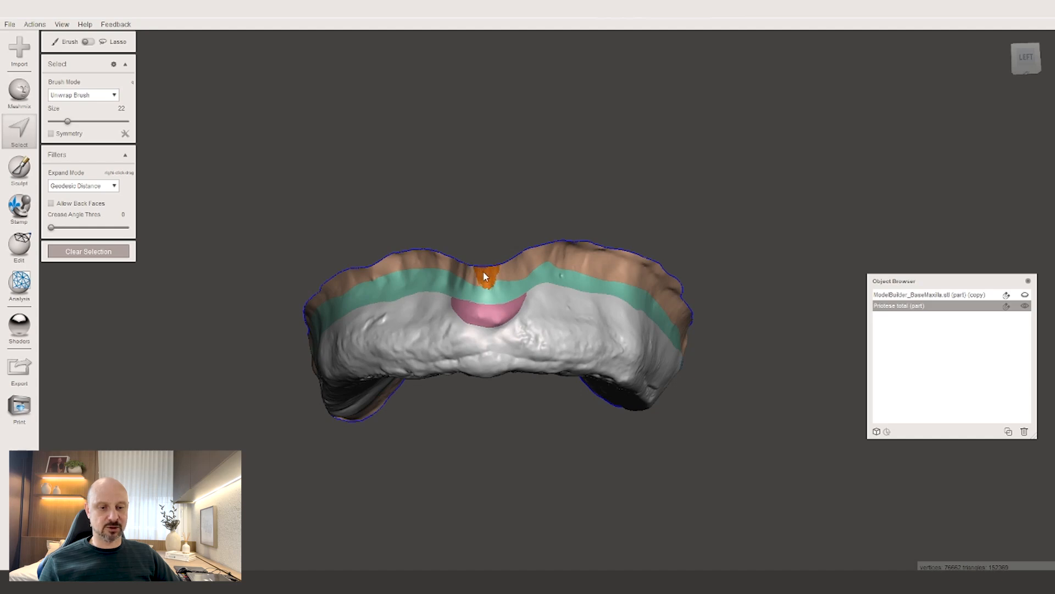
pyautogui.moveTo(477, 267); pyautogui.dragTo(479, 267)
pyautogui.moveTo(342, 216); pyautogui.dragTo(339, 194, button='right')
pyautogui.press('Delete')
# Smooth the outer edge of the base all around with the Sculpt brush at size 37, and leave sculpting
pyautogui.moveTo(484, 351)
pyautogui.mouseDown(button='right')
pyautogui.moveTo(420, 319)
pyautogui.moveTo(469, 235)
pyautogui.moveTo(455, 304)
pyautogui.moveTo(442, 311)
pyautogui.moveTo(512, 190)
pyautogui.moveTo(538, 182)
pyautogui.moveTo(588, 235)
pyautogui.moveTo(628, 219)
pyautogui.moveTo(542, 252)
pyautogui.moveTo(526, 222)
pyautogui.mouseUp(button='right')
pyautogui.moveTo(572, 139)
pyautogui.mouseDown(button='right')
pyautogui.moveTo(528, 167)
pyautogui.moveTo(534, 250)
pyautogui.moveTo(489, 272)
pyautogui.moveTo(496, 231)
pyautogui.moveTo(463, 212)
pyautogui.moveTo(496, 233)
pyautogui.moveTo(474, 284)
pyautogui.moveTo(467, 275)
pyautogui.mouseUp(button='right')
pyautogui.scroll(-3, 523, 256)
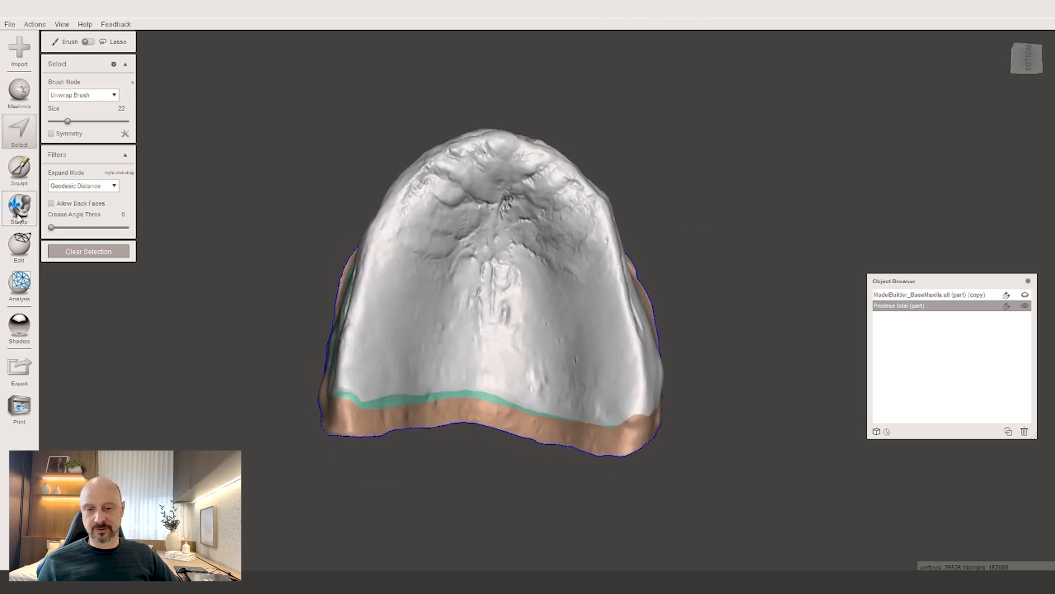
pyautogui.click(19, 167)
pyautogui.moveTo(68, 187); pyautogui.dragTo(79, 187)
pyautogui.moveTo(555, 308); pyautogui.dragTo(694, 309, button='right')
pyautogui.keyDown('shift'); pyautogui.moveTo(501, 365); pyautogui.dragTo(493, 275); pyautogui.keyUp('shift')
pyautogui.moveTo(649, 319); pyautogui.dragTo(560, 332, button='right')
pyautogui.moveTo(482, 181)
pyautogui.keyDown('shift'); pyautogui.mouseDown()
pyautogui.moveTo(559, 230)
pyautogui.moveTo(531, 171)
pyautogui.mouseUp(); pyautogui.keyUp('shift')
pyautogui.moveTo(531, 170)
pyautogui.mouseDown(button='right')
pyautogui.moveTo(516, 324)
pyautogui.moveTo(559, 288)
pyautogui.moveTo(455, 240)
pyautogui.mouseUp(button='right')
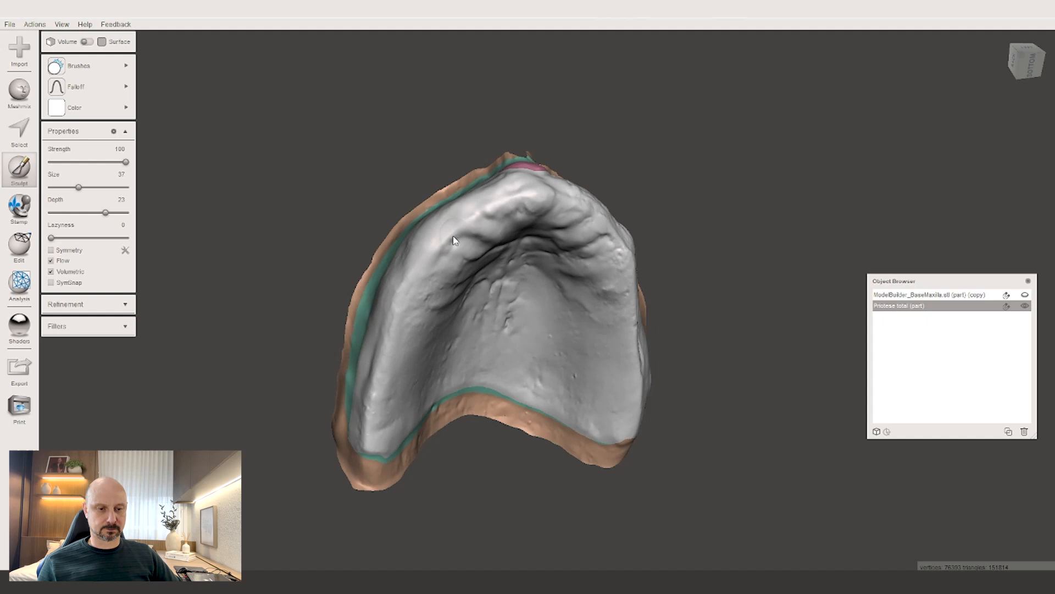
pyautogui.moveTo(632, 263); pyautogui.dragTo(549, 301, button='right')
pyautogui.moveTo(583, 392); pyautogui.dragTo(510, 281, button='right')
pyautogui.moveTo(474, 326); pyautogui.dragTo(454, 400, button='right')
pyautogui.moveTo(681, 275)
pyautogui.mouseDown(button='right')
pyautogui.moveTo(598, 265)
pyautogui.moveTo(429, 292)
pyautogui.moveTo(489, 204)
pyautogui.mouseUp(button='right')
pyautogui.keyDown('shift'); pyautogui.moveTo(489, 203); pyautogui.dragTo(462, 282); pyautogui.keyUp('shift')
pyautogui.press('Escape')
# Select a thin strip along the outer edge of the border, running from the right side of the frenum notch toward the posterior end
pyautogui.scroll(3, 461, 281)
pyautogui.moveTo(461, 280)
pyautogui.mouseDown(button='right')
pyautogui.moveTo(426, 251)
pyautogui.moveTo(589, 361)
pyautogui.moveTo(620, 312)
pyautogui.moveTo(476, 241)
pyautogui.moveTo(534, 256)
pyautogui.moveTo(487, 275)
pyautogui.moveTo(500, 252)
pyautogui.moveTo(460, 259)
pyautogui.moveTo(500, 286)
pyautogui.moveTo(514, 261)
pyautogui.mouseUp(button='right')
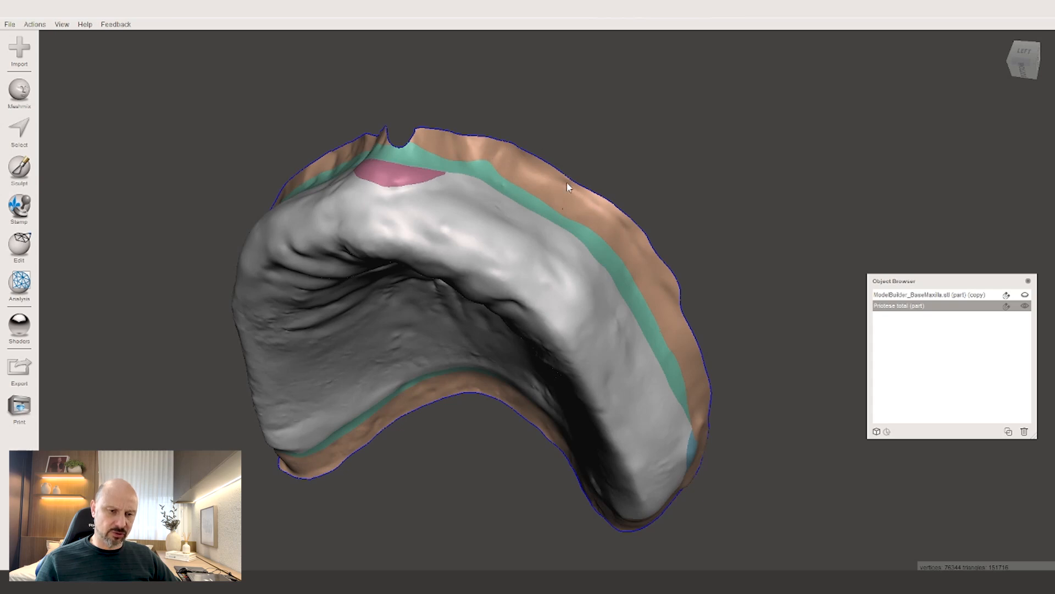
pyautogui.moveTo(550, 193); pyautogui.dragTo(565, 209, button='right')
pyautogui.moveTo(461, 168); pyautogui.dragTo(474, 189, button='right')
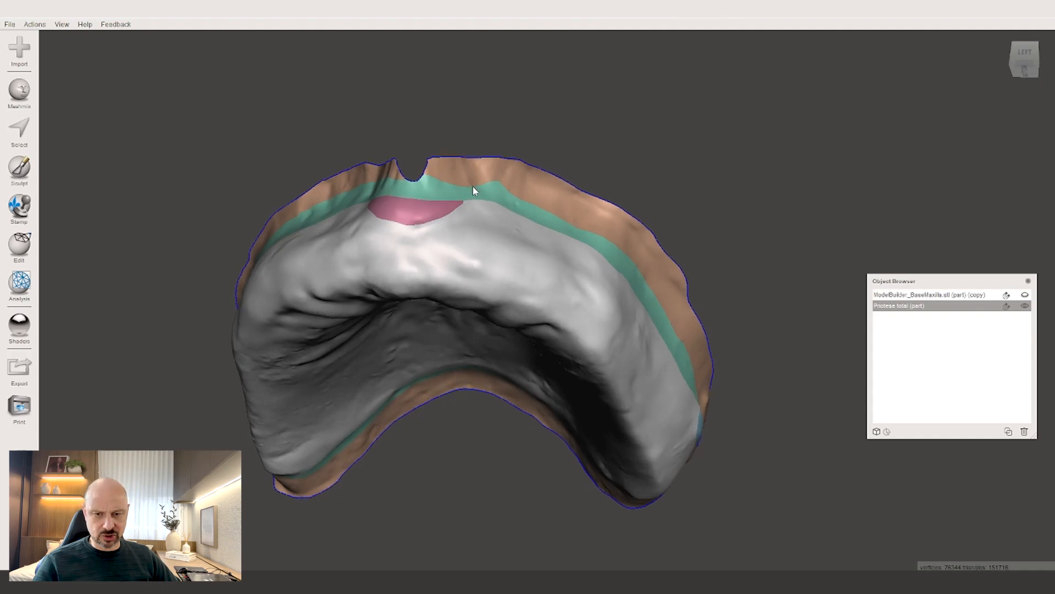
pyautogui.click(21, 132)
pyautogui.moveTo(407, 163); pyautogui.dragTo(489, 176)
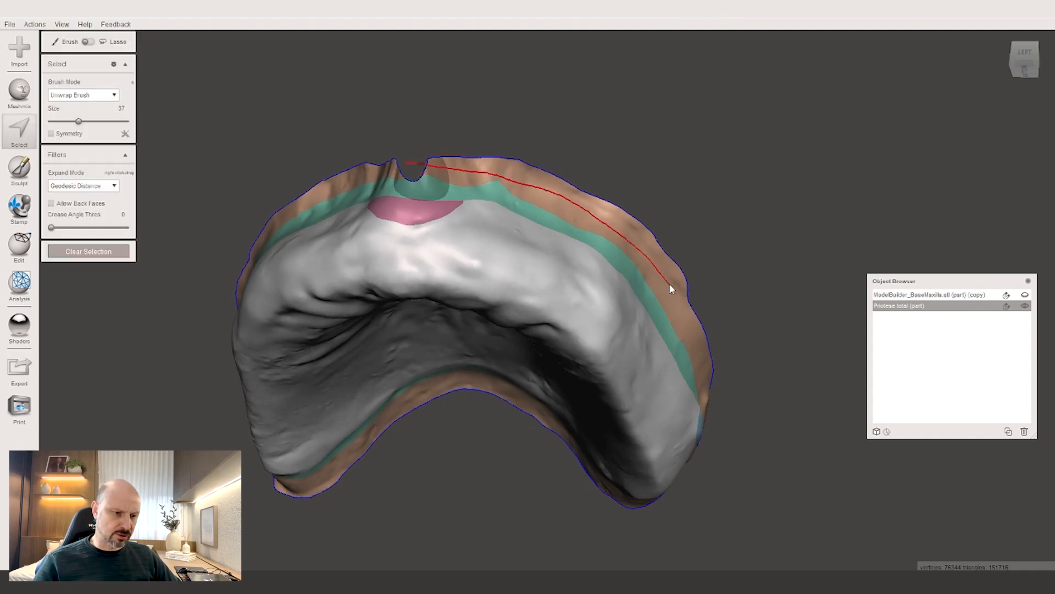
pyautogui.moveTo(404, 156); pyautogui.dragTo(406, 161)
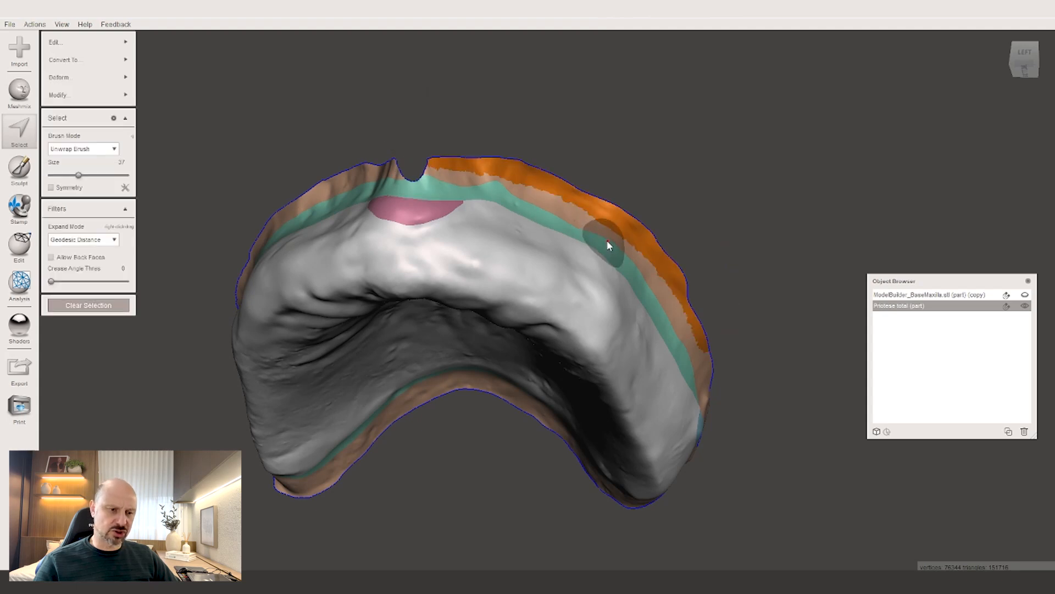
# Select the outer border strip on the left side of the frenum notch, smooth the selection boundary, and delete the strip
pyautogui.moveTo(607, 240); pyautogui.dragTo(489, 165, button='right')
pyautogui.moveTo(804, 411); pyautogui.dragTo(527, 112, button='right')
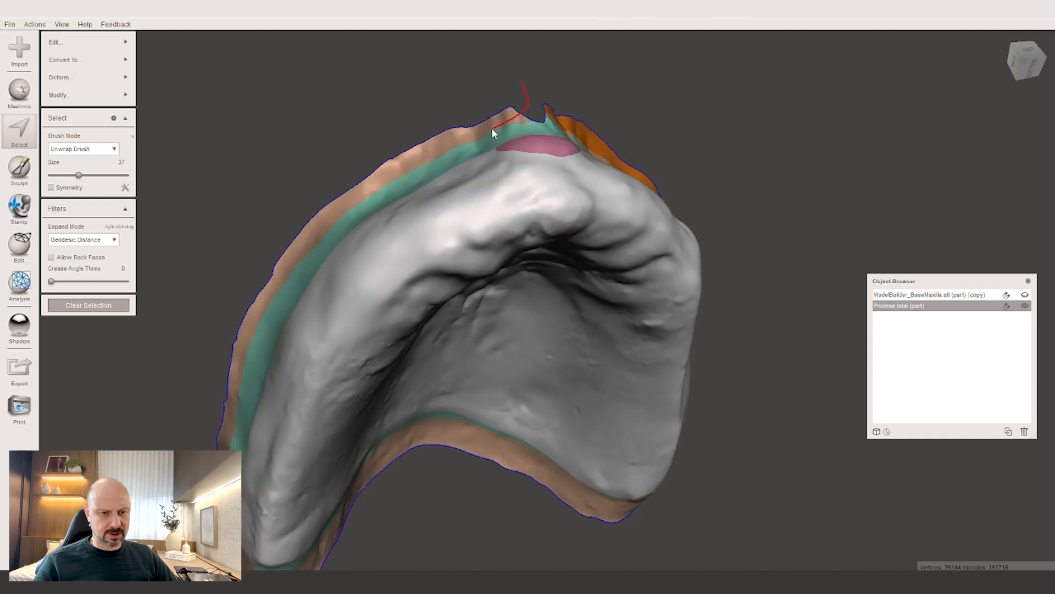
pyautogui.moveTo(453, 140); pyautogui.dragTo(453, 149, button='right')
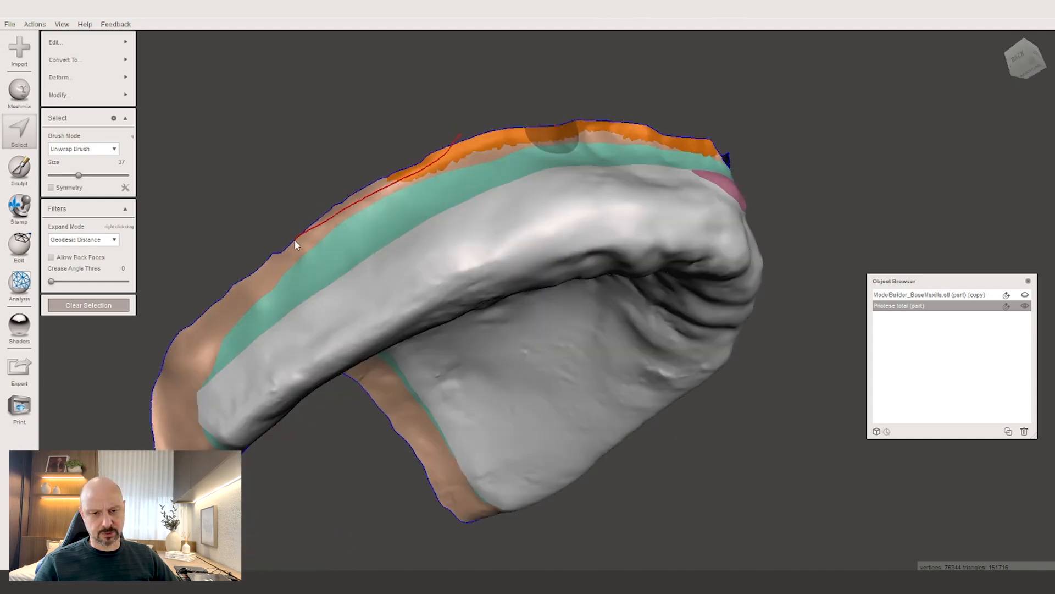
pyautogui.moveTo(463, 141); pyautogui.dragTo(406, 142, button='right')
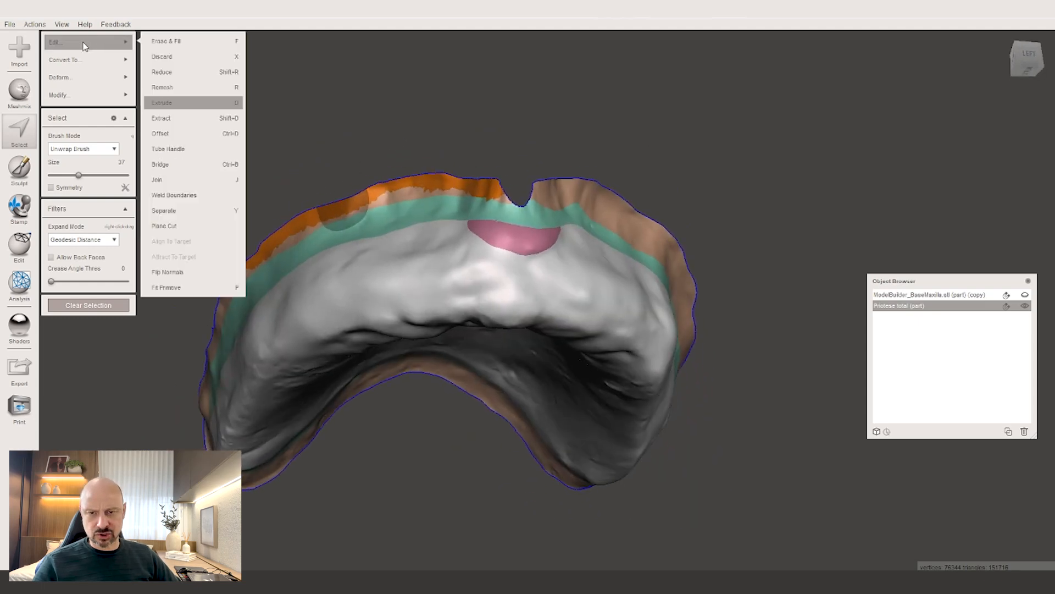
pyautogui.moveTo(80, 98)
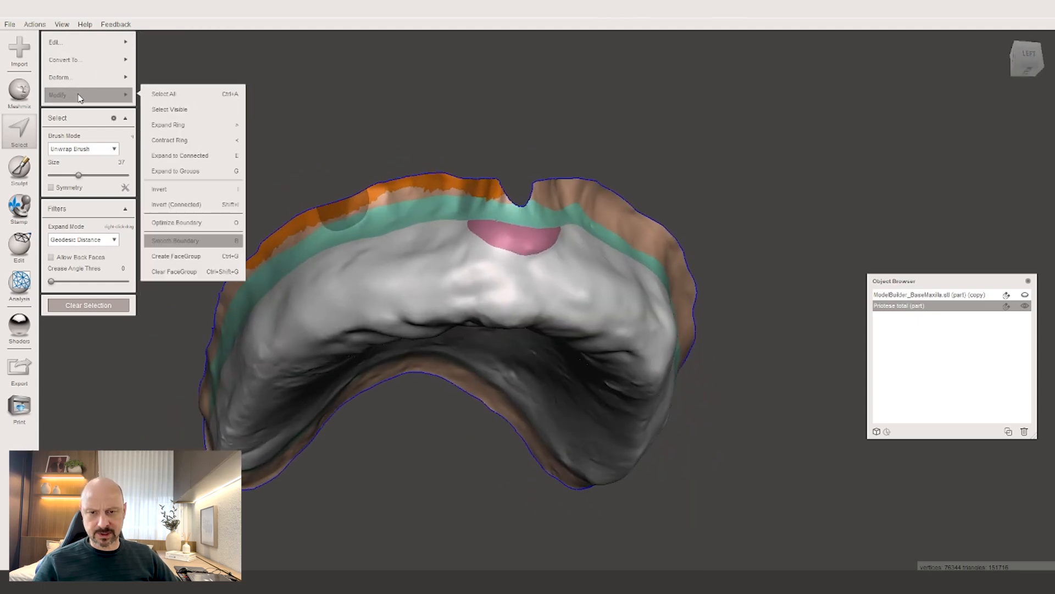
pyautogui.click(208, 240)
pyautogui.click(80, 222)
pyautogui.press('Delete')
# Select the remaining outer border strip on the right side of the frenum notch, smooth its boundary, and delete it
pyautogui.moveTo(264, 192); pyautogui.dragTo(453, 217, button='right')
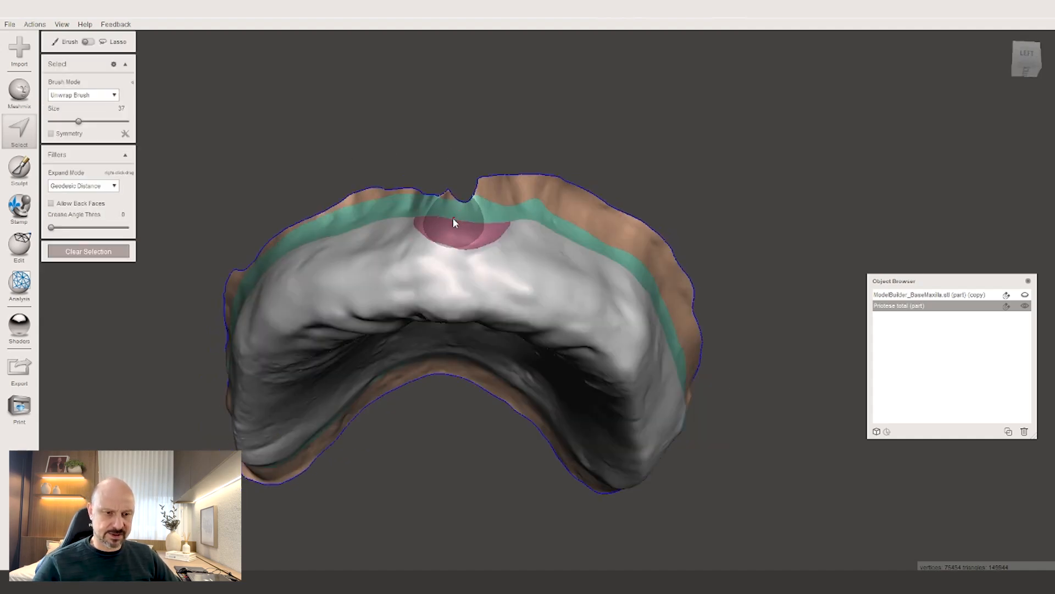
pyautogui.doubleClick(480, 192)
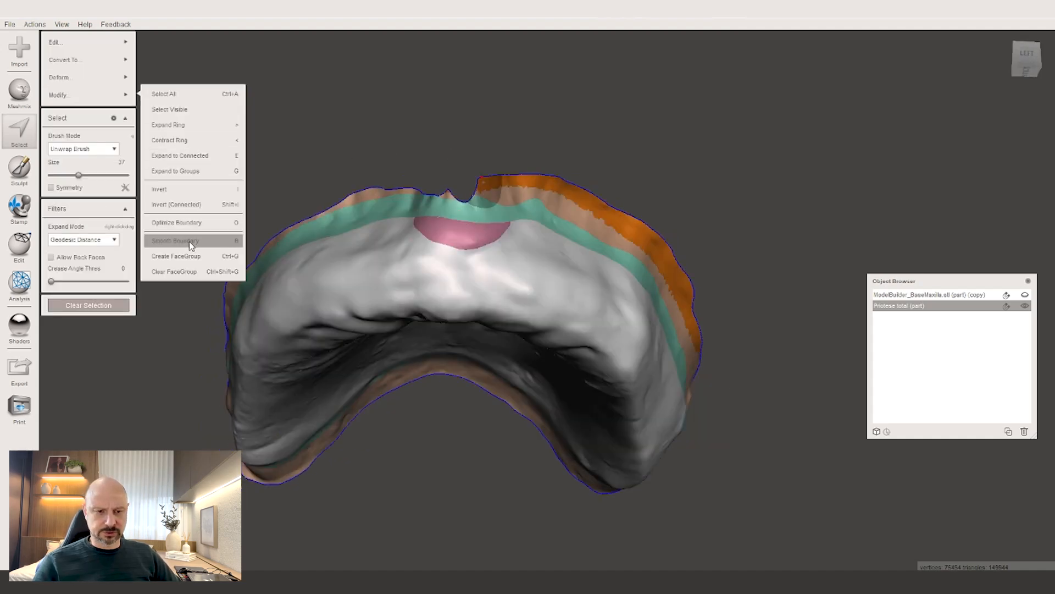
pyautogui.press('Delete')
# Select the jagged edge around the frenum notch, smooth the selection boundary, remove the selected patch, and leave selection mode
pyautogui.moveTo(245, 176); pyautogui.dragTo(404, 177, button='right')
pyautogui.scroll(3, 414, 193)
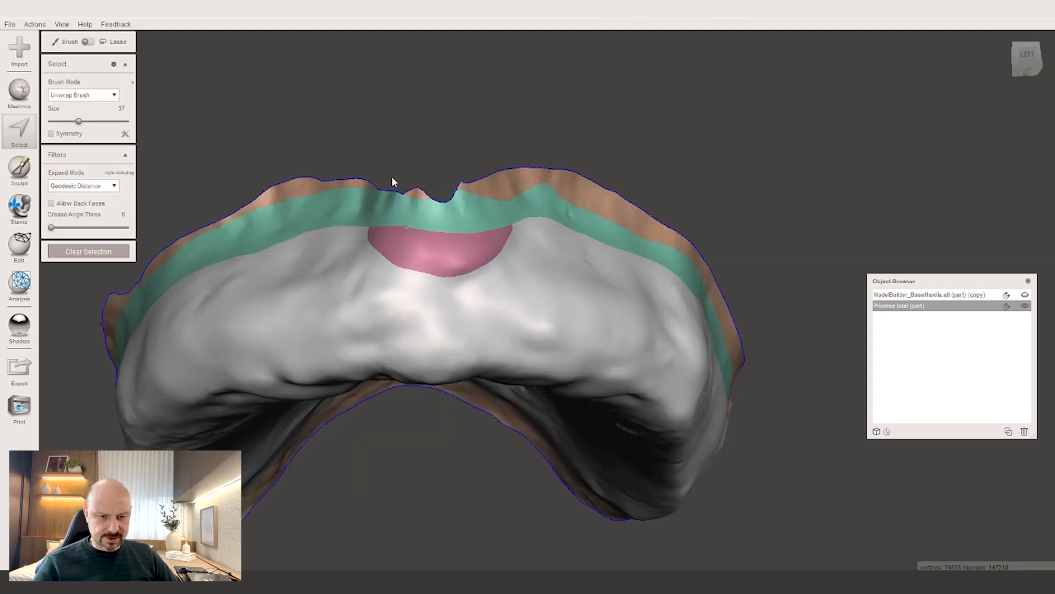
pyautogui.moveTo(379, 178)
pyautogui.mouseDown()
pyautogui.moveTo(392, 160)
pyautogui.moveTo(386, 183)
pyautogui.mouseUp()
pyautogui.click(82, 94)
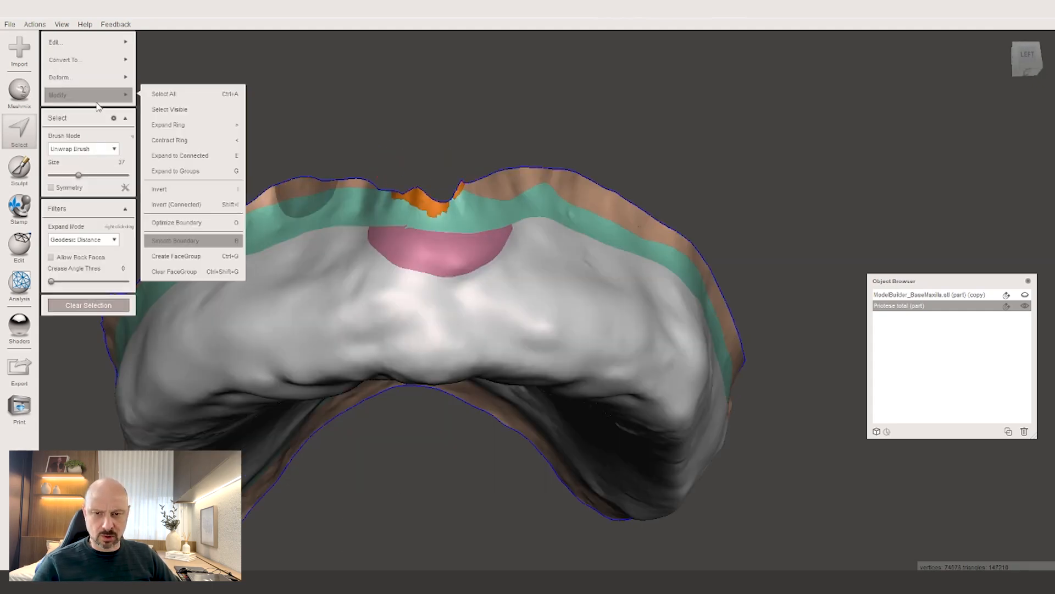
pyautogui.click(202, 241)
pyautogui.click(62, 224)
pyautogui.moveTo(315, 229); pyautogui.dragTo(483, 78, button='right')
pyautogui.press('Escape')
pyautogui.moveTo(516, 47); pyautogui.dragTo(636, 393, button='right')
pyautogui.hotkey('ctrl', 'a')
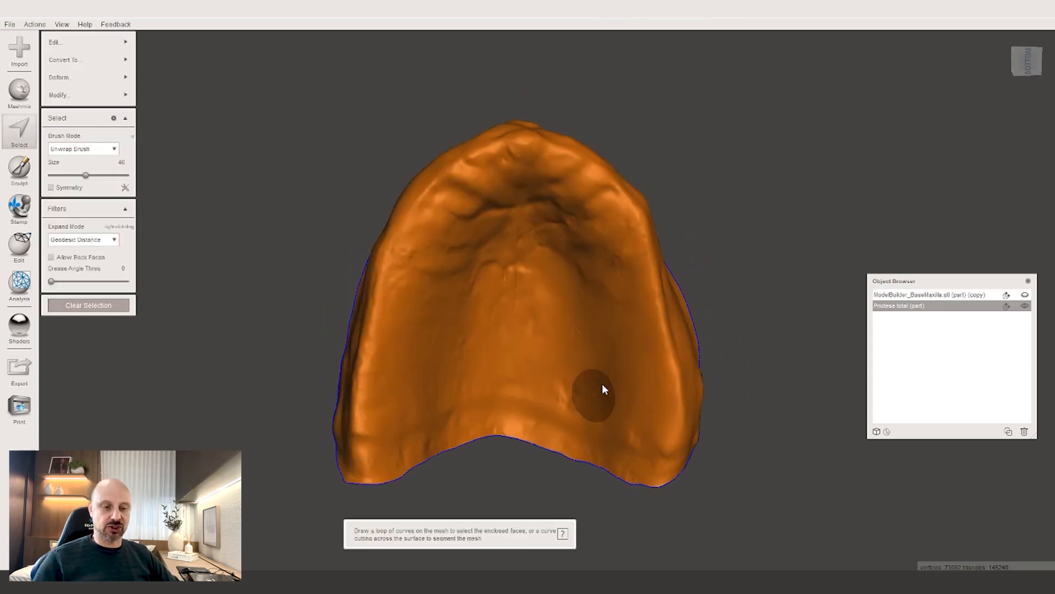
pyautogui.press('Escape')
pyautogui.moveTo(553, 302); pyautogui.dragTo(757, 421, button='right')
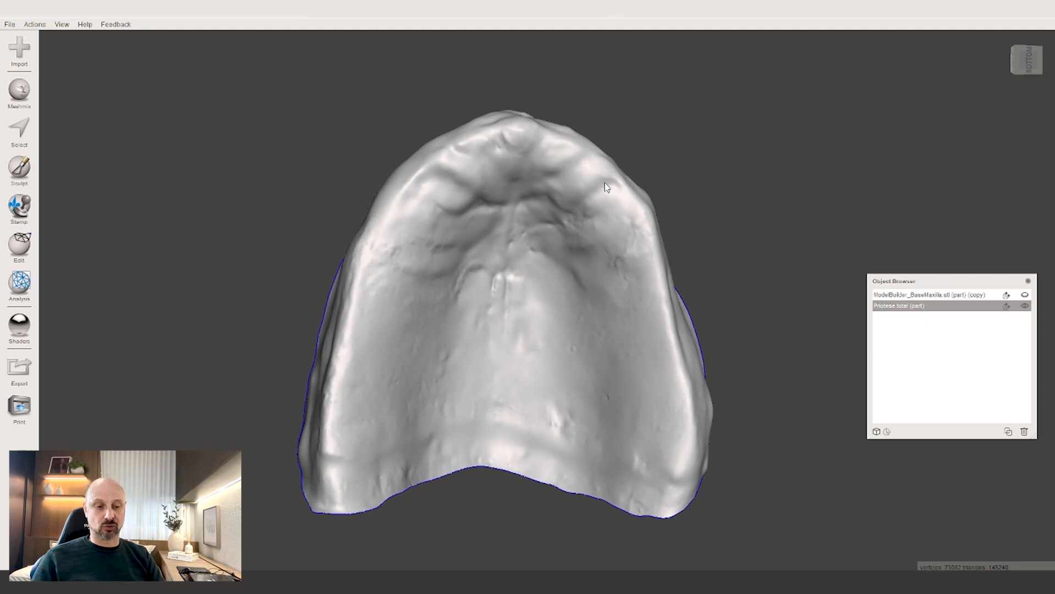
# Select the entire denture base surface, extract an offset copy of it at 2.5 mm, and clear the selection
pyautogui.hotkey('ctrl', 'a')
pyautogui.moveTo(110, 77)
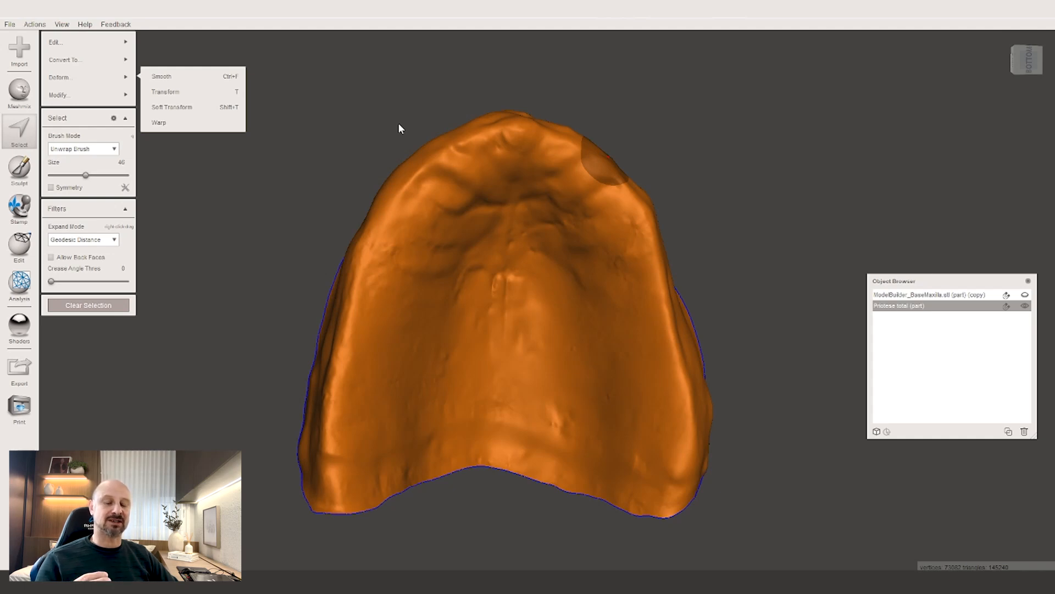
pyautogui.moveTo(537, 160); pyautogui.dragTo(509, 94, button='right')
pyautogui.moveTo(664, 164); pyautogui.dragTo(632, 242, button='right')
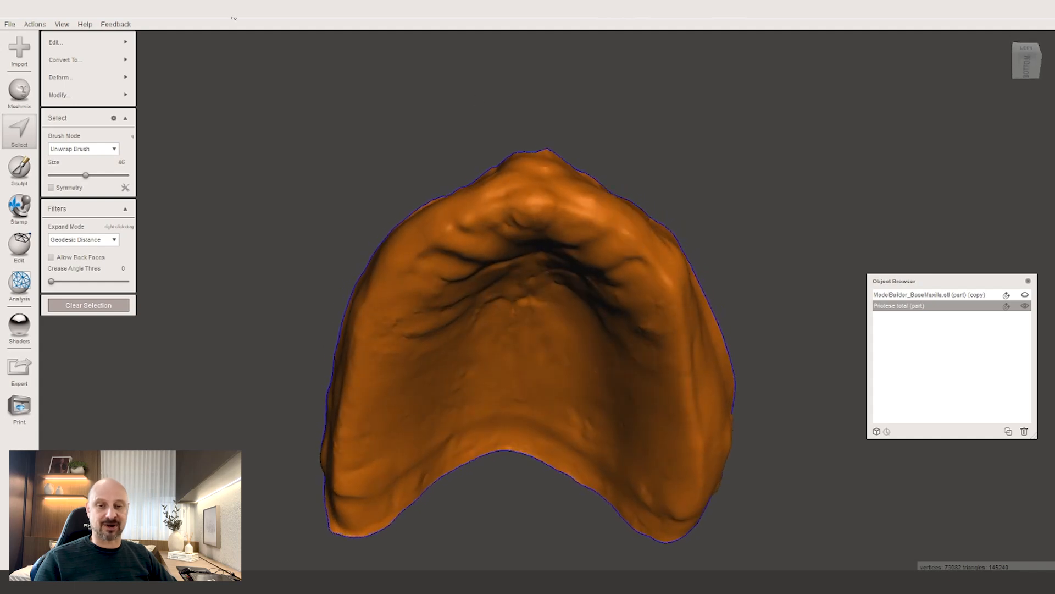
pyautogui.moveTo(49, 41)
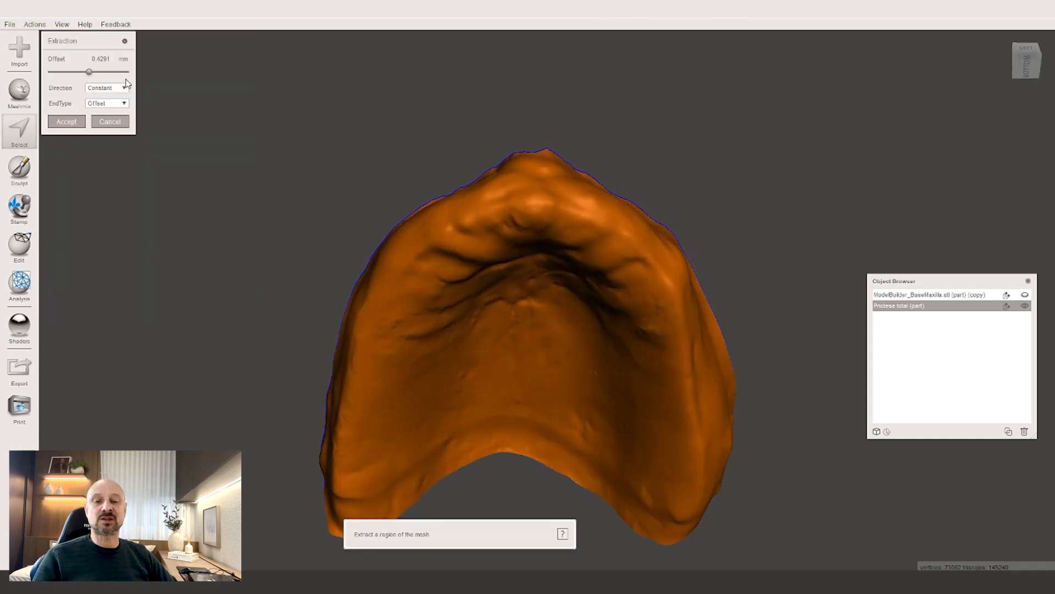
pyautogui.moveTo(92, 59); pyautogui.dragTo(121, 61)
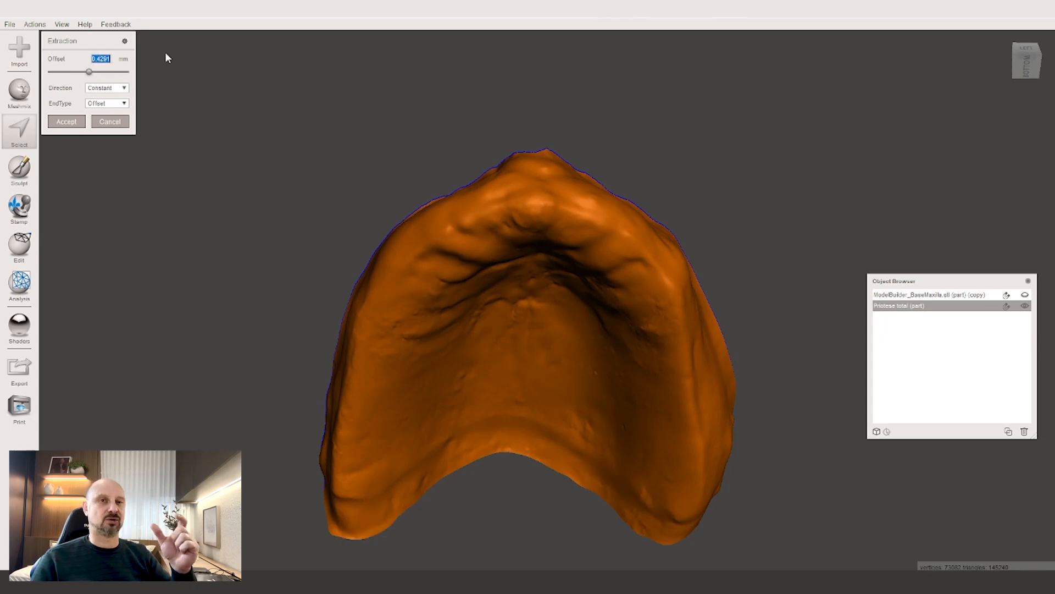
pyautogui.write('2.5')
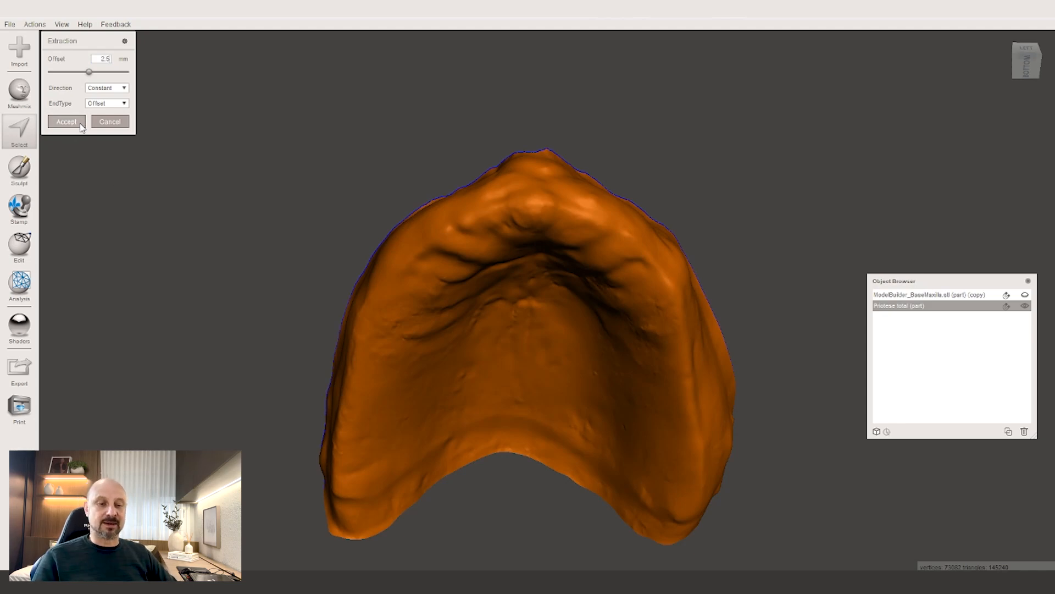
pyautogui.press('Return')
pyautogui.press('Return')
pyautogui.moveTo(519, 243); pyautogui.dragTo(525, 291, button='right')
pyautogui.moveTo(582, 320); pyautogui.dragTo(258, 316, button='right')
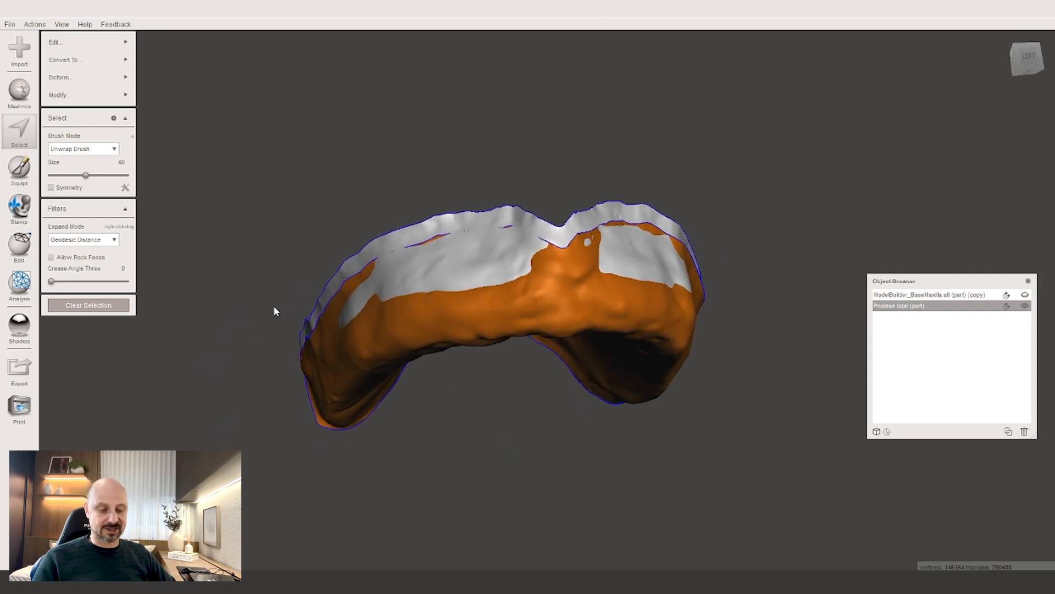
pyautogui.press('Escape')
# Separate the Protese total model into its individual shells
pyautogui.moveTo(275, 311); pyautogui.dragTo(588, 322, button='right')
pyautogui.moveTo(685, 324); pyautogui.dragTo(640, 277, button='right')
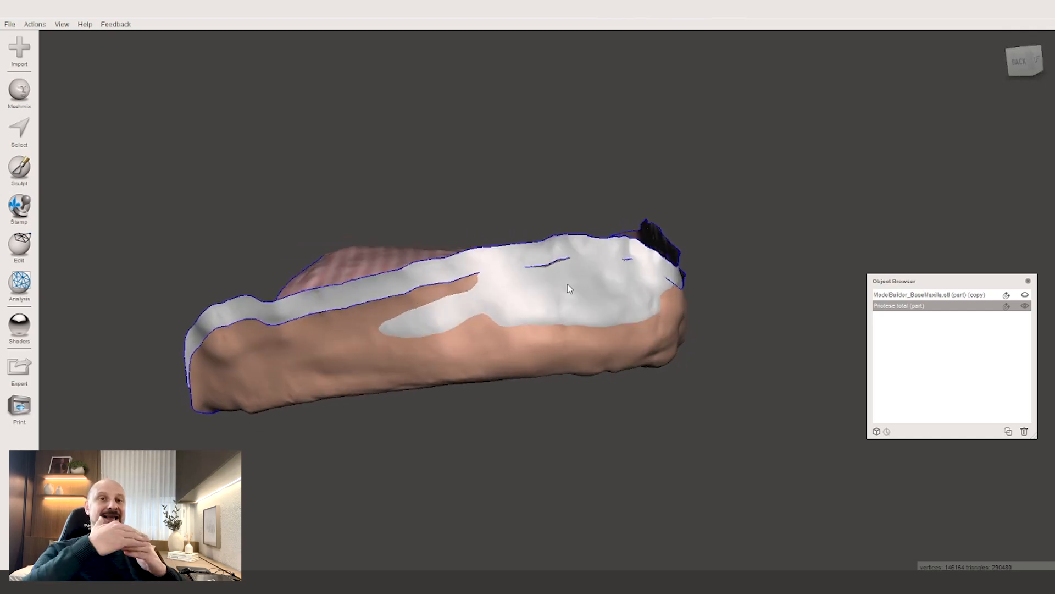
pyautogui.moveTo(569, 289); pyautogui.dragTo(373, 272, button='right')
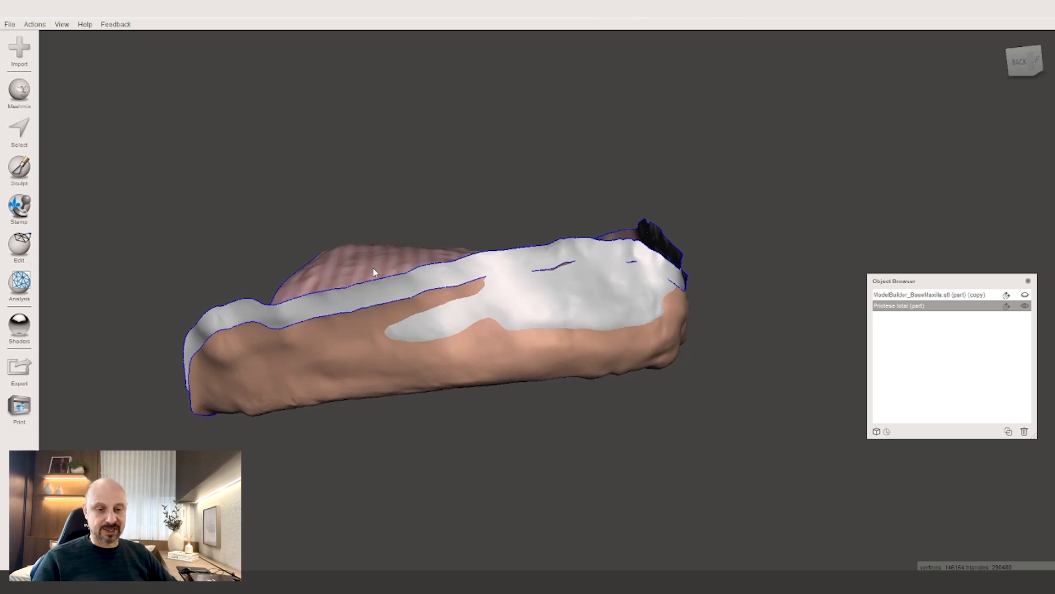
pyautogui.moveTo(375, 333); pyautogui.dragTo(467, 313, button='right')
pyautogui.moveTo(715, 297); pyautogui.dragTo(548, 324, button='right')
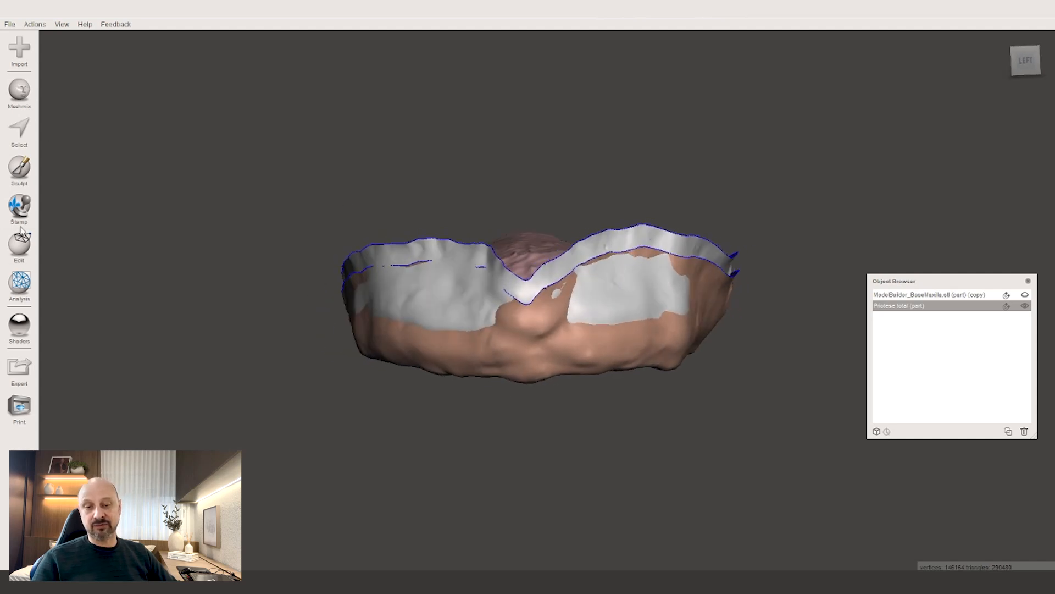
pyautogui.click(25, 250)
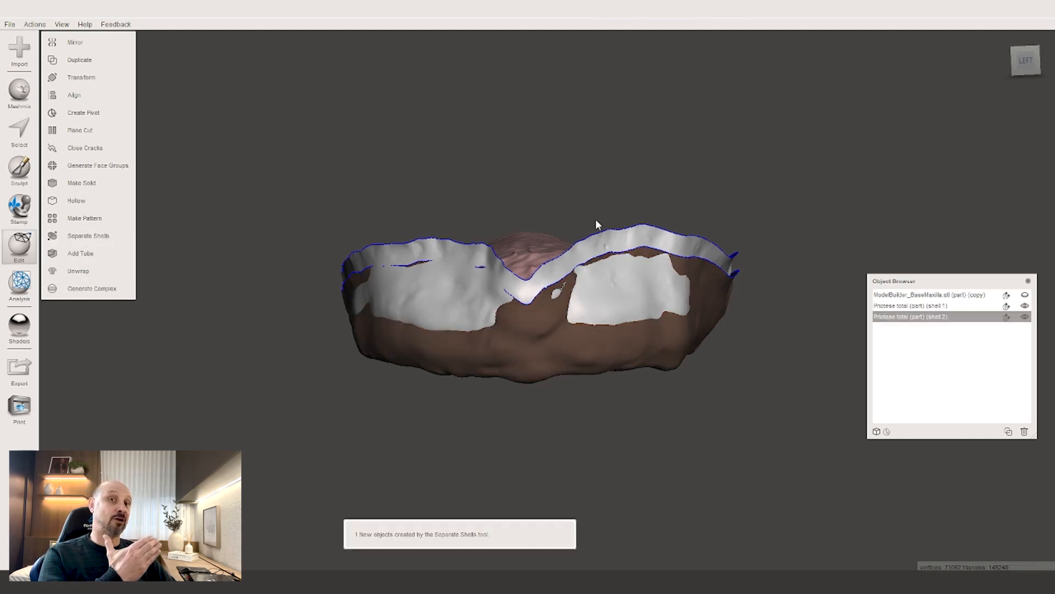
pyautogui.moveTo(515, 222); pyautogui.dragTo(505, 260, button='right')
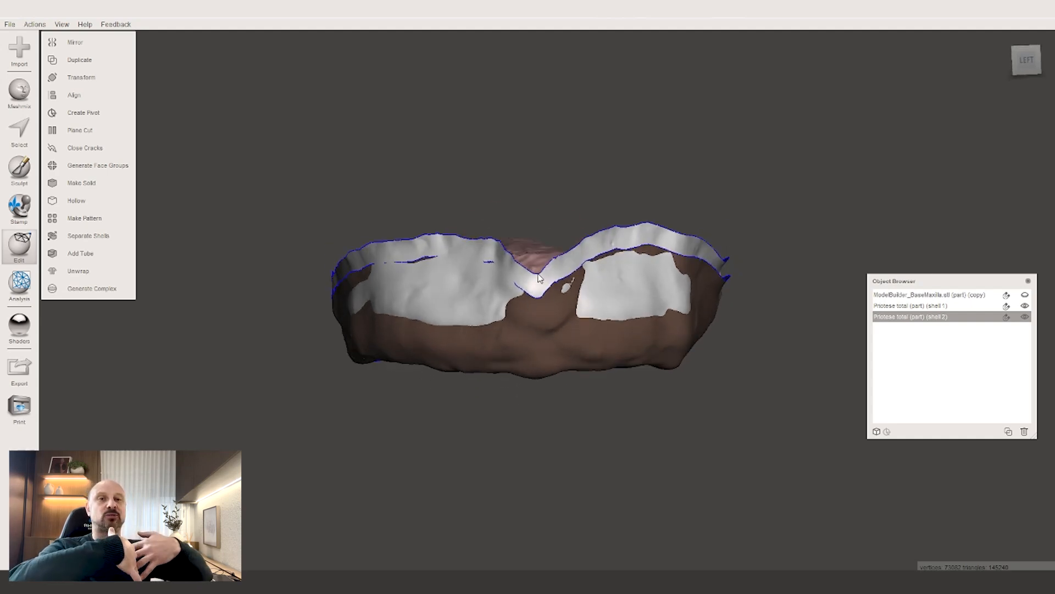
pyautogui.moveTo(540, 366); pyautogui.dragTo(491, 299, button='right')
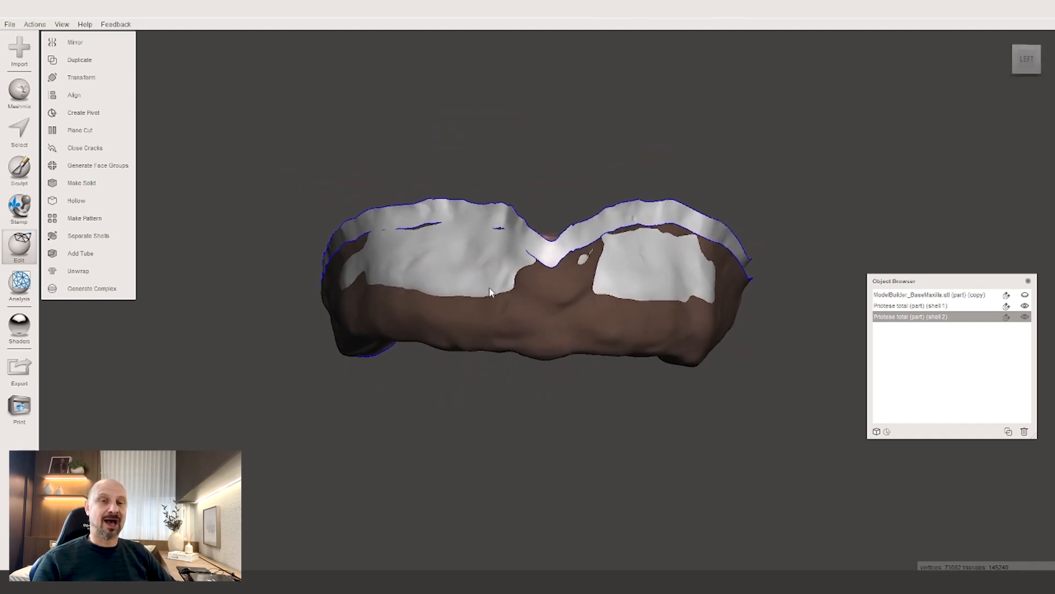
pyautogui.moveTo(490, 286); pyautogui.dragTo(604, 253, button='right')
pyautogui.moveTo(691, 234); pyautogui.dragTo(501, 237, button='right')
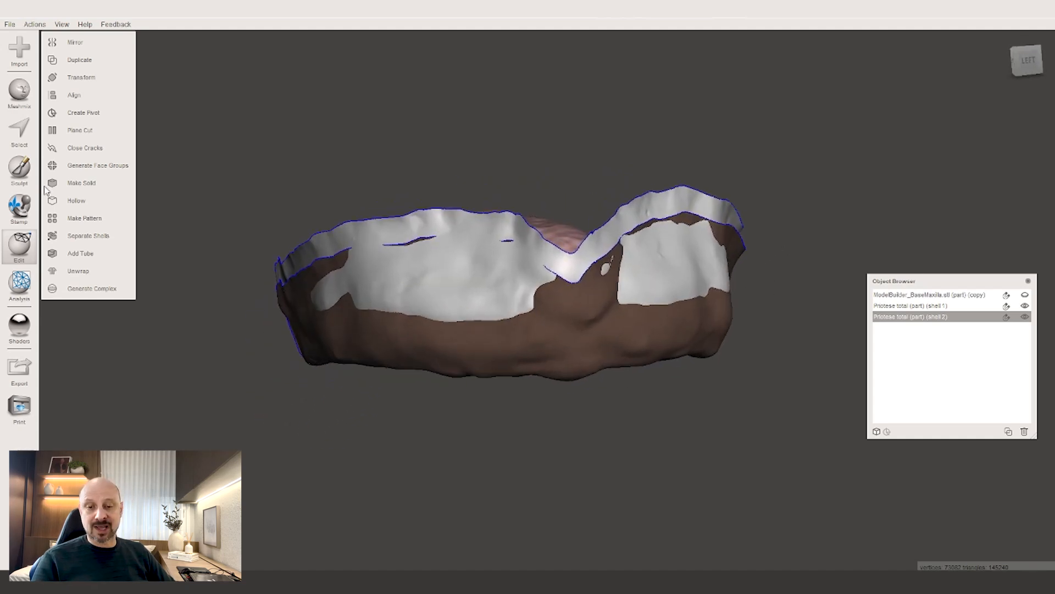
pyautogui.click(19, 167)
pyautogui.moveTo(81, 69)
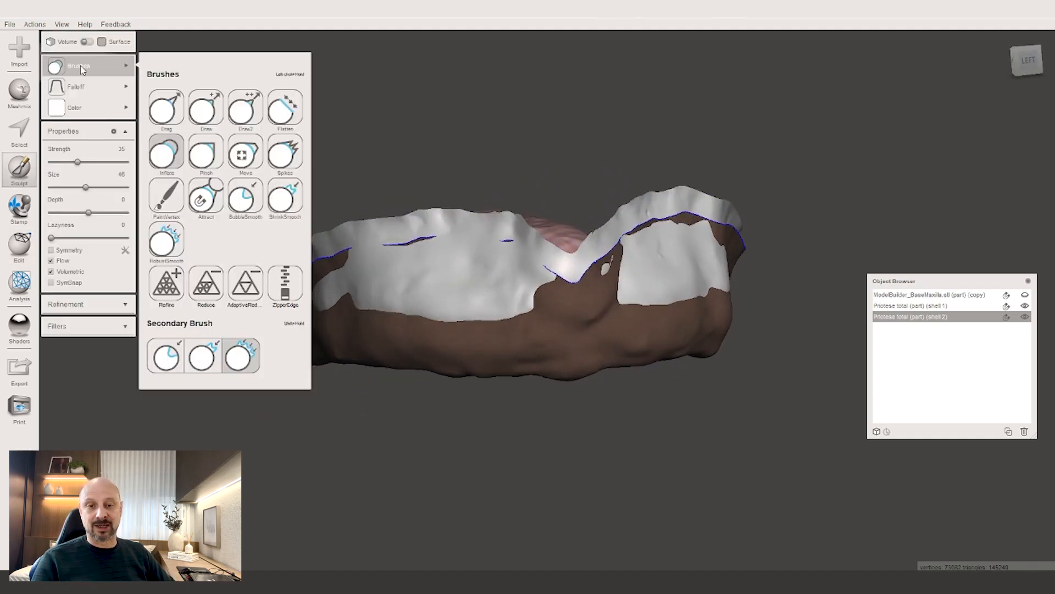
pyautogui.moveTo(140, 118)
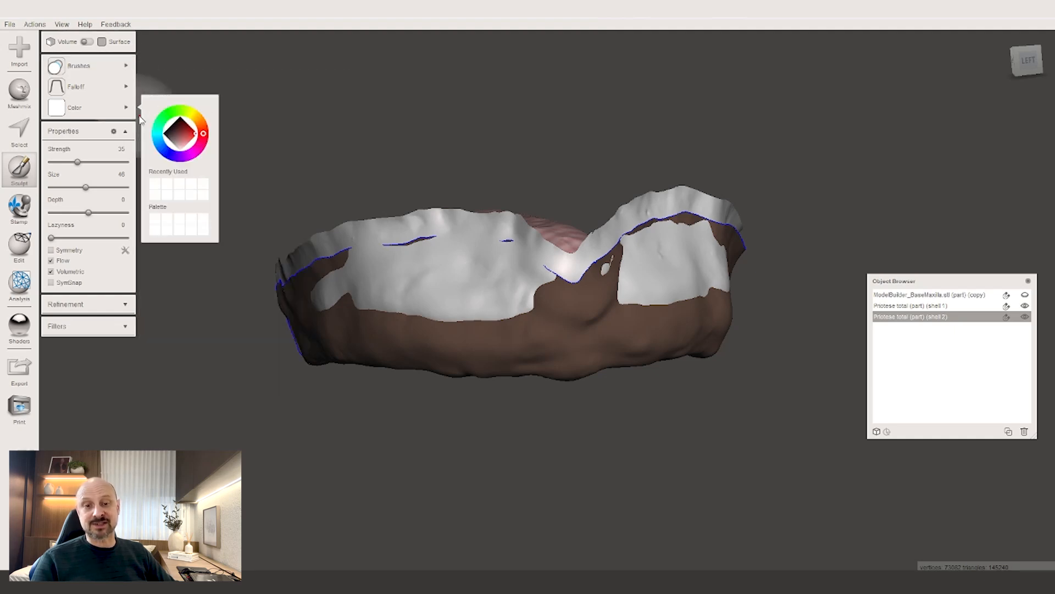
pyautogui.press('Escape')
pyautogui.moveTo(463, 329); pyautogui.dragTo(489, 359, button='right')
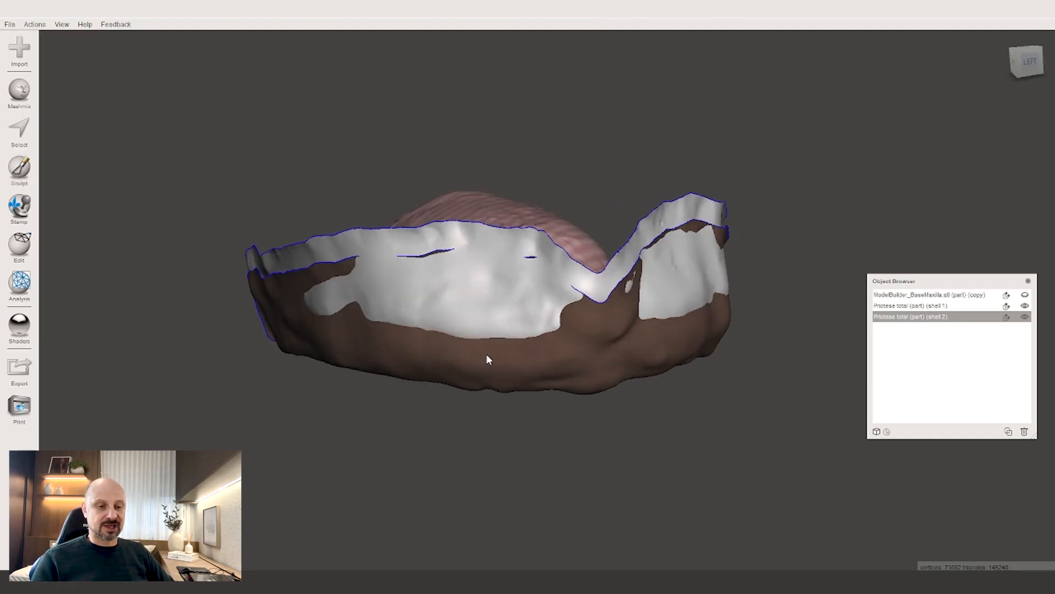
pyautogui.moveTo(524, 319); pyautogui.dragTo(602, 335, button='right')
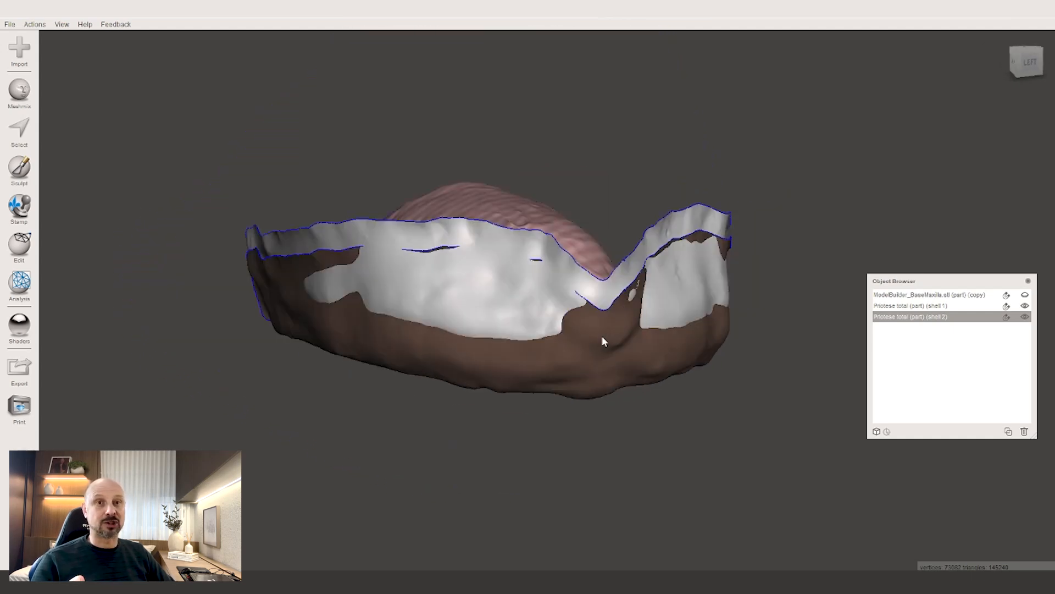
# Sculpt the outer shell with the Inflate brush until it covers the protruding inner surface on both sides of the frenum notch
pyautogui.click(539, 360)
pyautogui.moveTo(540, 360); pyautogui.dragTo(612, 335, button='right')
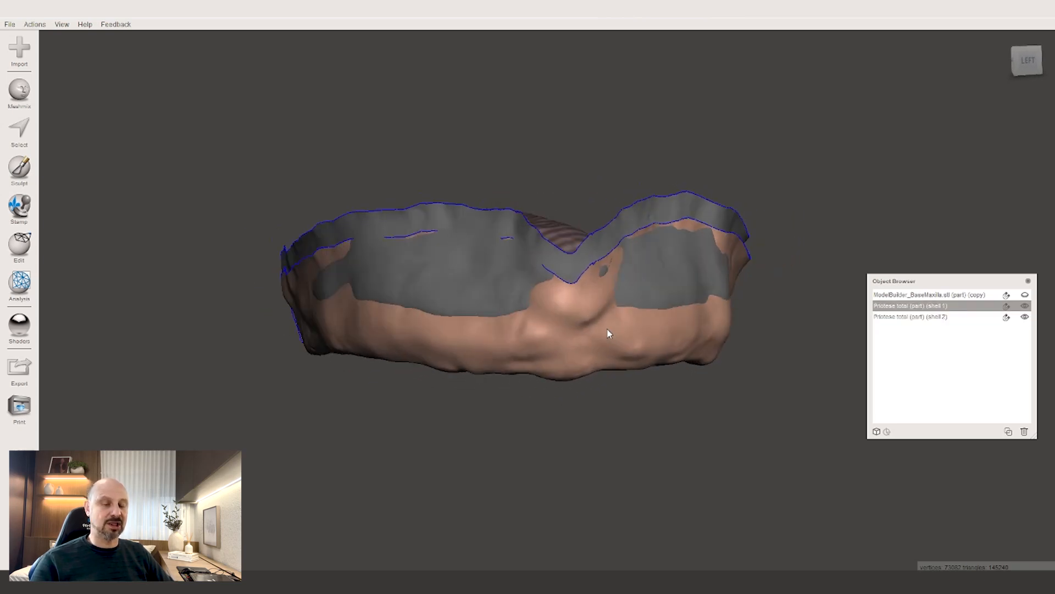
pyautogui.click(20, 170)
pyautogui.click(85, 66)
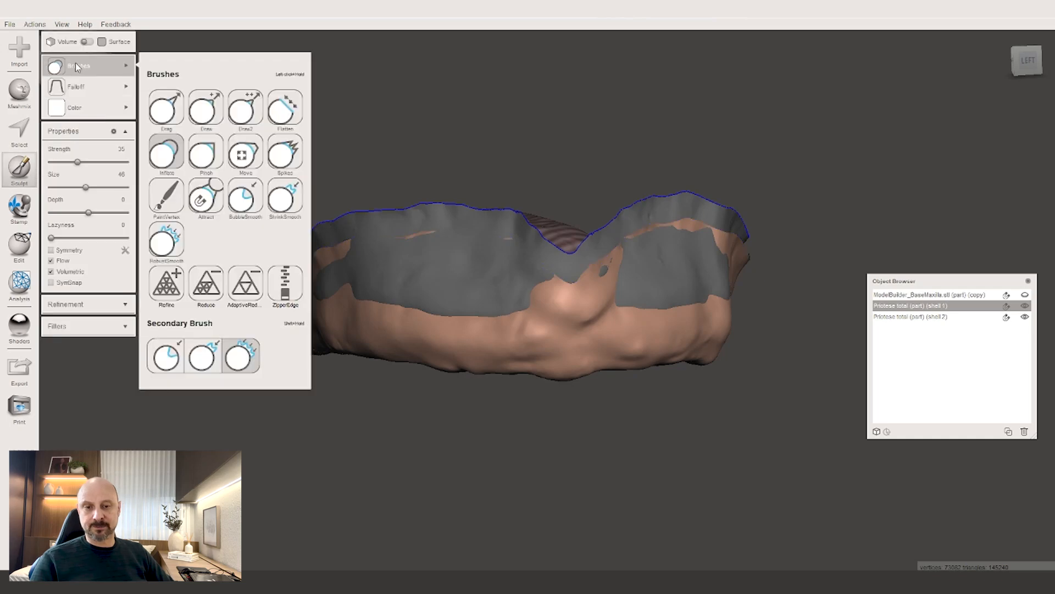
pyautogui.moveTo(444, 300)
pyautogui.mouseDown(button='right')
pyautogui.moveTo(469, 304)
pyautogui.moveTo(420, 292)
pyautogui.mouseUp(button='right')
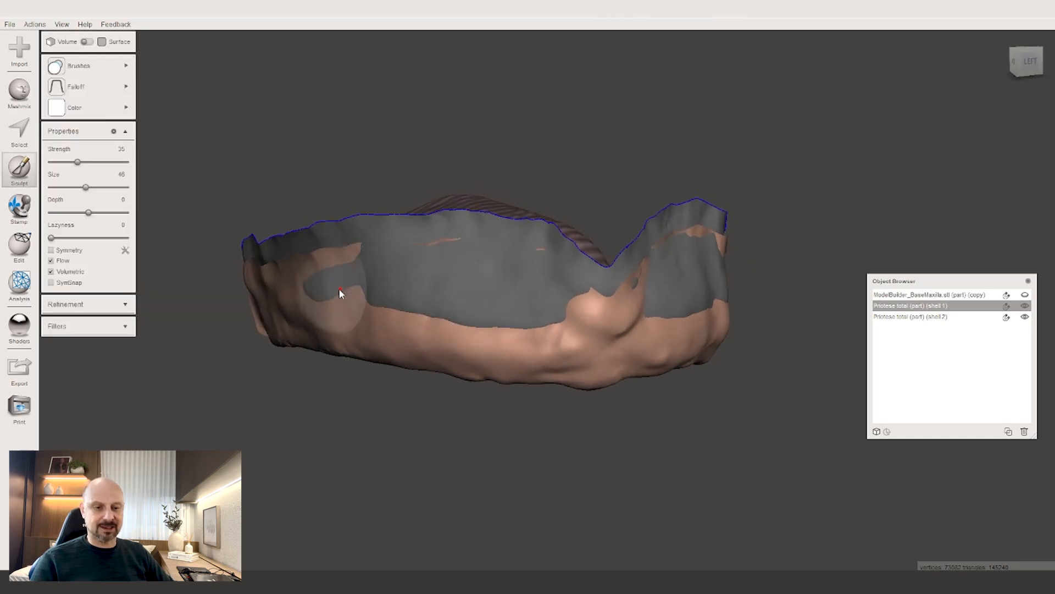
pyautogui.moveTo(478, 292)
pyautogui.mouseDown()
pyautogui.moveTo(549, 299)
pyautogui.moveTo(502, 285)
pyautogui.moveTo(544, 299)
pyautogui.moveTo(425, 289)
pyautogui.moveTo(405, 264)
pyautogui.moveTo(440, 270)
pyautogui.moveTo(372, 254)
pyautogui.moveTo(318, 291)
pyautogui.moveTo(455, 303)
pyautogui.moveTo(435, 295)
pyautogui.moveTo(510, 249)
pyautogui.moveTo(537, 299)
pyautogui.moveTo(619, 309)
pyautogui.mouseUp()
pyautogui.moveTo(619, 309); pyautogui.dragTo(570, 264, button='right')
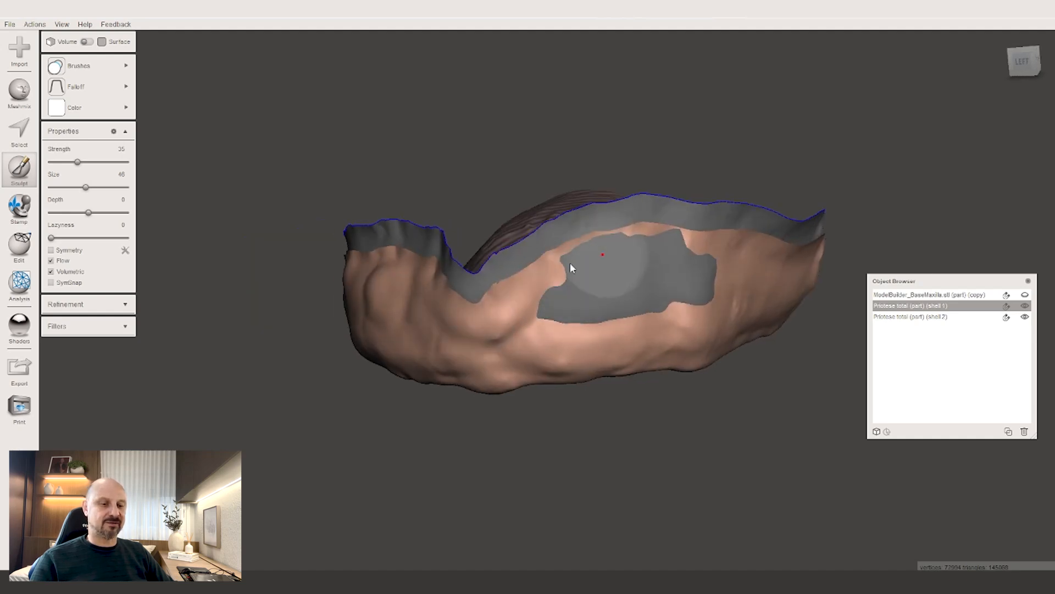
pyautogui.moveTo(627, 298)
pyautogui.mouseDown()
pyautogui.moveTo(685, 275)
pyautogui.moveTo(593, 266)
pyautogui.moveTo(596, 312)
pyautogui.moveTo(645, 276)
pyautogui.moveTo(602, 302)
pyautogui.mouseUp()
pyautogui.moveTo(588, 314); pyautogui.dragTo(688, 426, button='right')
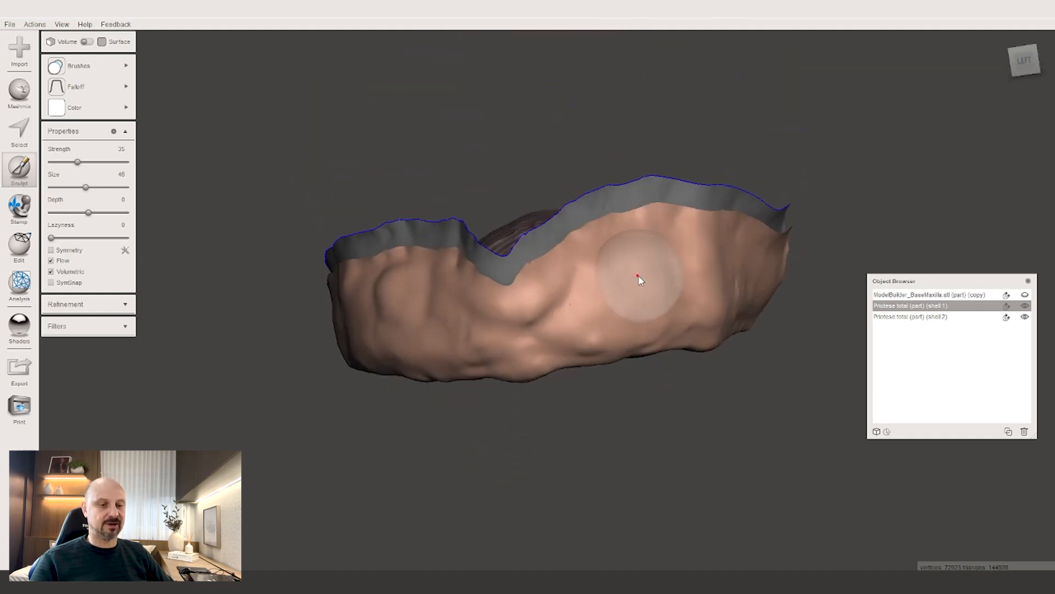
# Smooth the inflated areas of the outer shell around the frenum notch and leave sculpting
pyautogui.moveTo(606, 301); pyautogui.dragTo(661, 287, button='right')
pyautogui.moveTo(506, 285)
pyautogui.mouseDown()
pyautogui.moveTo(494, 272)
pyautogui.moveTo(478, 295)
pyautogui.moveTo(486, 275)
pyautogui.mouseUp()
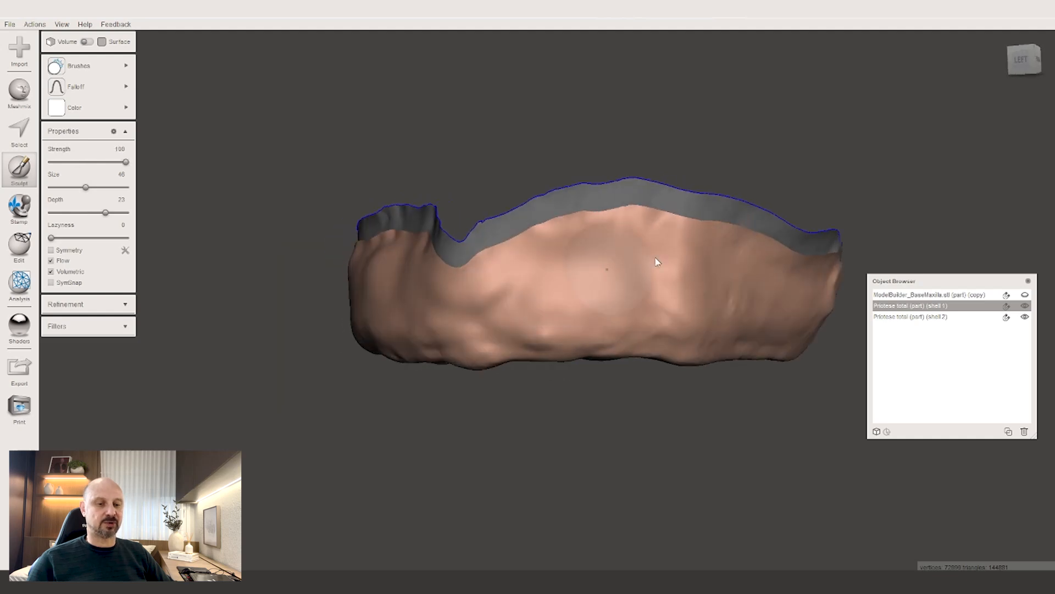
pyautogui.moveTo(460, 301)
pyautogui.mouseDown(button='right')
pyautogui.moveTo(606, 314)
pyautogui.moveTo(638, 428)
pyautogui.moveTo(552, 265)
pyautogui.moveTo(636, 303)
pyautogui.moveTo(558, 278)
pyautogui.mouseUp(button='right')
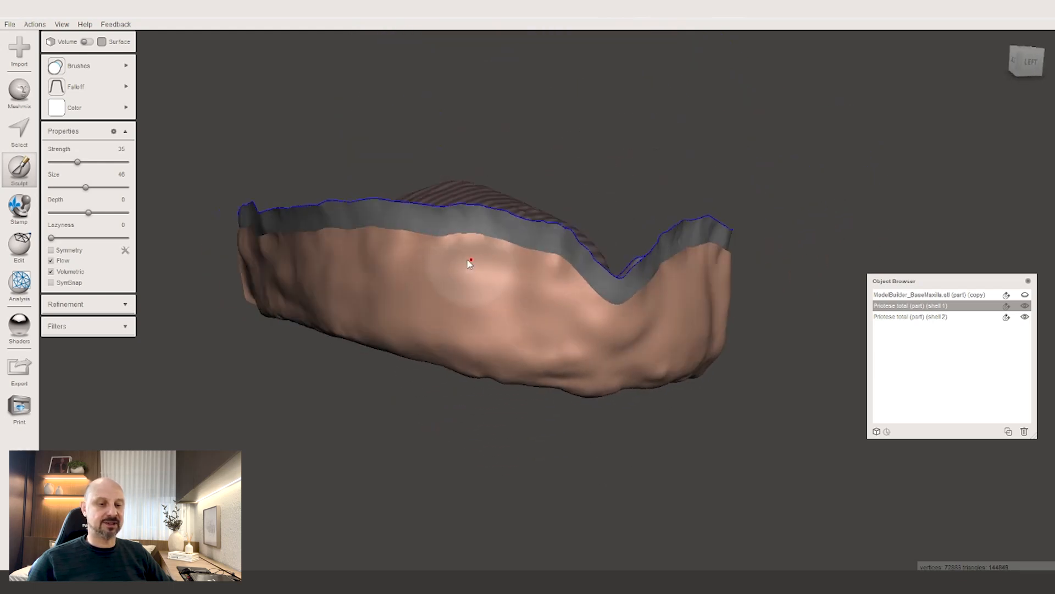
pyautogui.moveTo(474, 262); pyautogui.dragTo(554, 353, button='right')
pyautogui.moveTo(667, 329)
pyautogui.mouseDown(button='right')
pyautogui.moveTo(598, 242)
pyautogui.moveTo(632, 208)
pyautogui.moveTo(608, 299)
pyautogui.mouseUp(button='right')
pyautogui.moveTo(403, 254)
pyautogui.mouseDown(button='right')
pyautogui.moveTo(502, 319)
pyautogui.moveTo(535, 419)
pyautogui.moveTo(509, 351)
pyautogui.moveTo(609, 315)
pyautogui.moveTo(573, 328)
pyautogui.moveTo(572, 345)
pyautogui.moveTo(632, 346)
pyautogui.moveTo(568, 340)
pyautogui.moveTo(462, 389)
pyautogui.moveTo(693, 323)
pyautogui.moveTo(620, 295)
pyautogui.moveTo(742, 307)
pyautogui.moveTo(596, 272)
pyautogui.moveTo(601, 357)
pyautogui.mouseUp(button='right')
pyautogui.press('Escape')
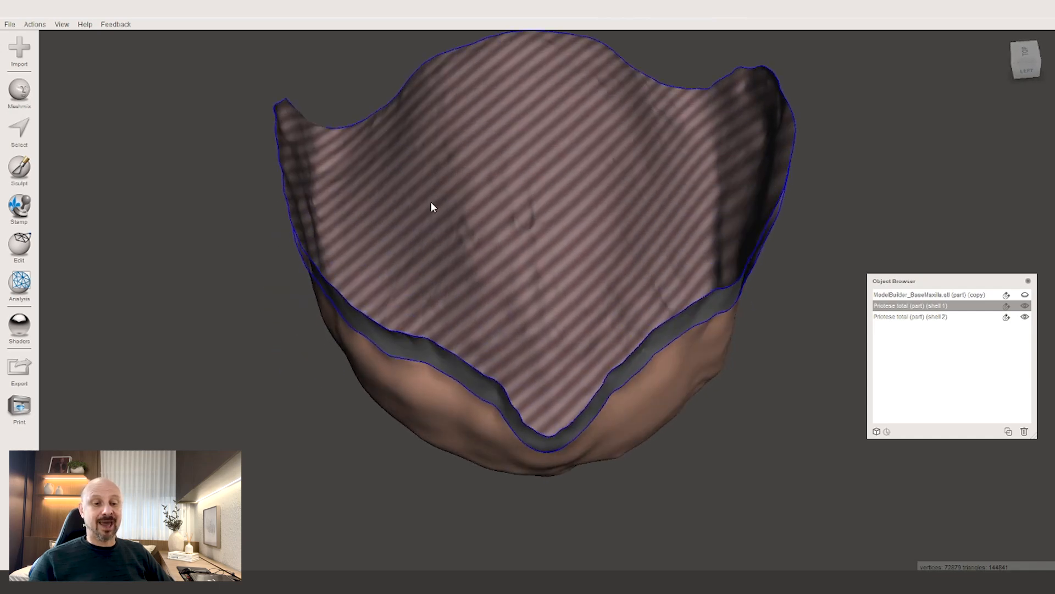
# Select the entire surface of the inner shell, Protese total (part) (shell 2), and flip its normals
pyautogui.moveTo(537, 129); pyautogui.dragTo(508, 271, button='right')
pyautogui.click(459, 268)
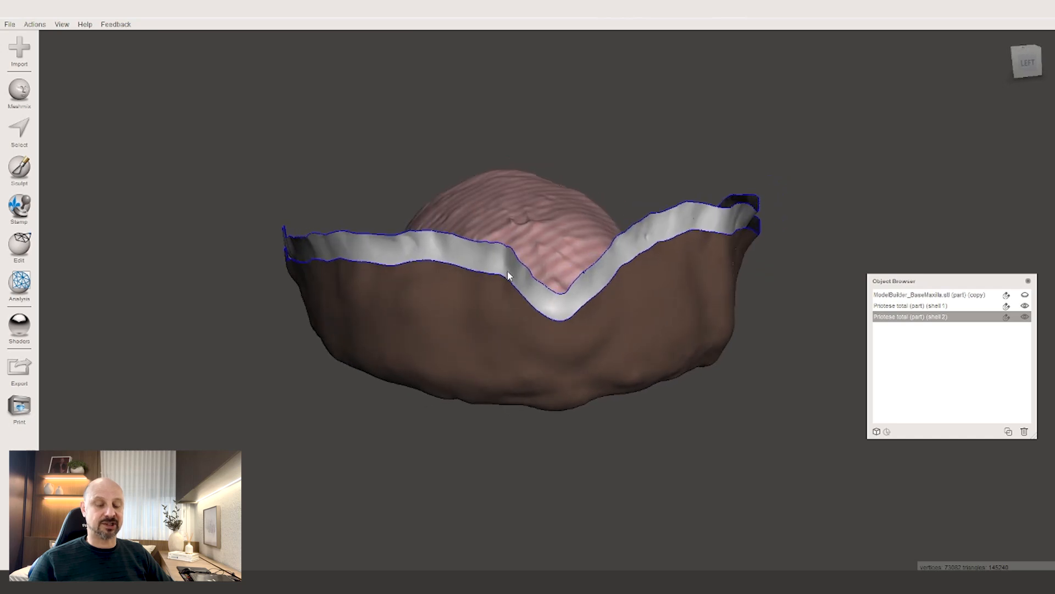
pyautogui.press('s')
pyautogui.doubleClick(505, 270)
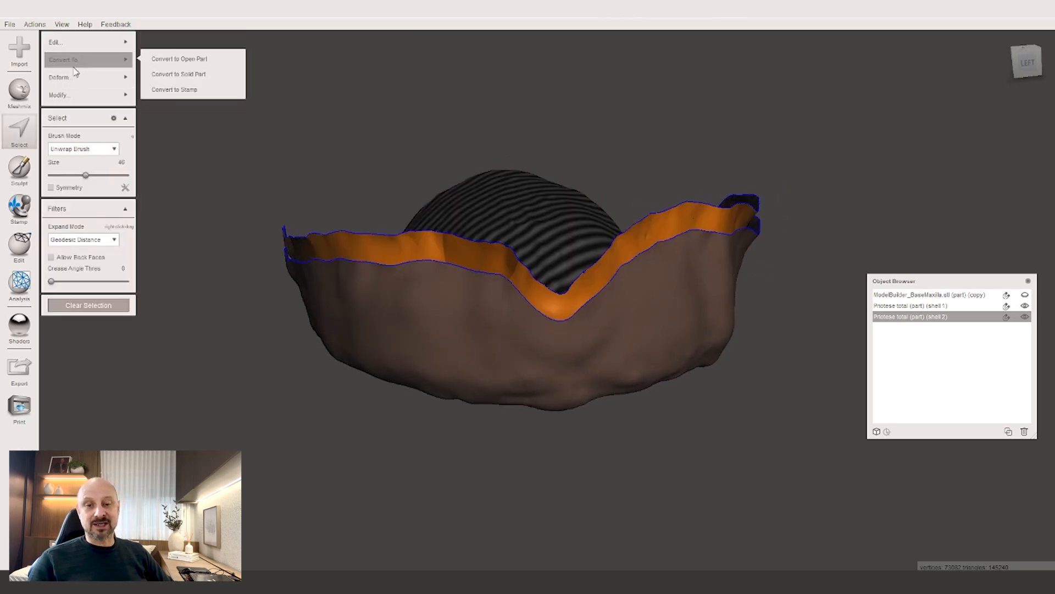
pyautogui.moveTo(80, 99)
pyautogui.moveTo(60, 43)
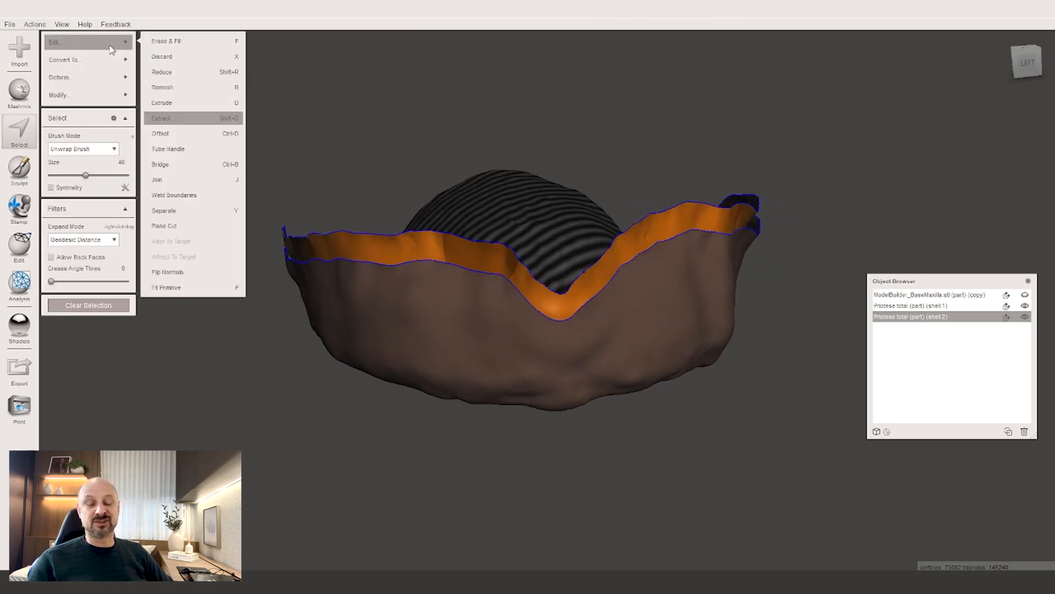
pyautogui.click(180, 273)
pyautogui.moveTo(571, 344); pyautogui.dragTo(483, 228, button='right')
pyautogui.moveTo(646, 348); pyautogui.dragTo(704, 267, button='right')
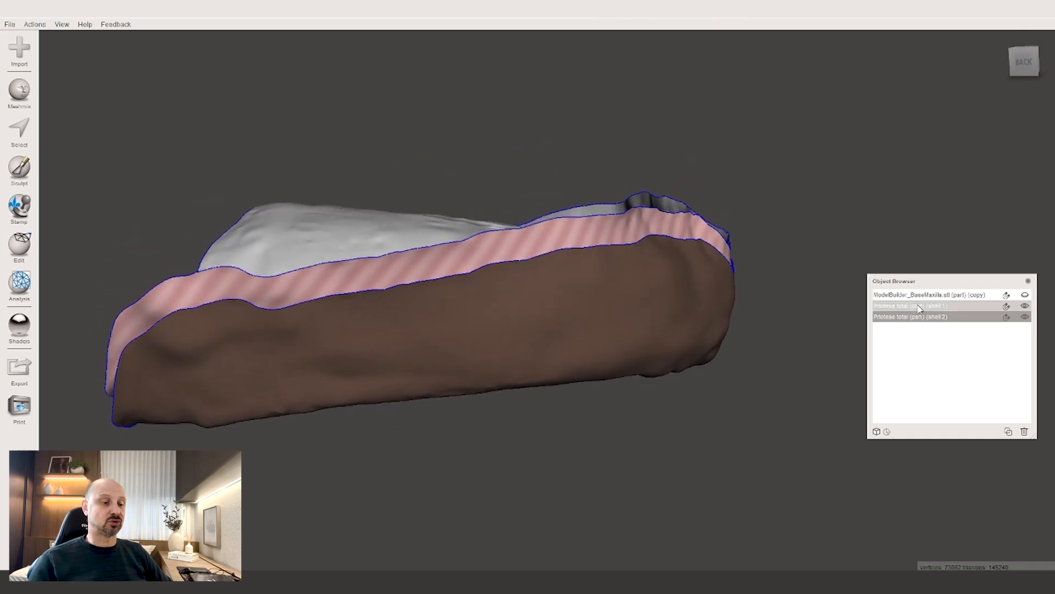
# Combine the inner shell and the outer shell into one object
pyautogui.moveTo(523, 347); pyautogui.dragTo(418, 265, button='right')
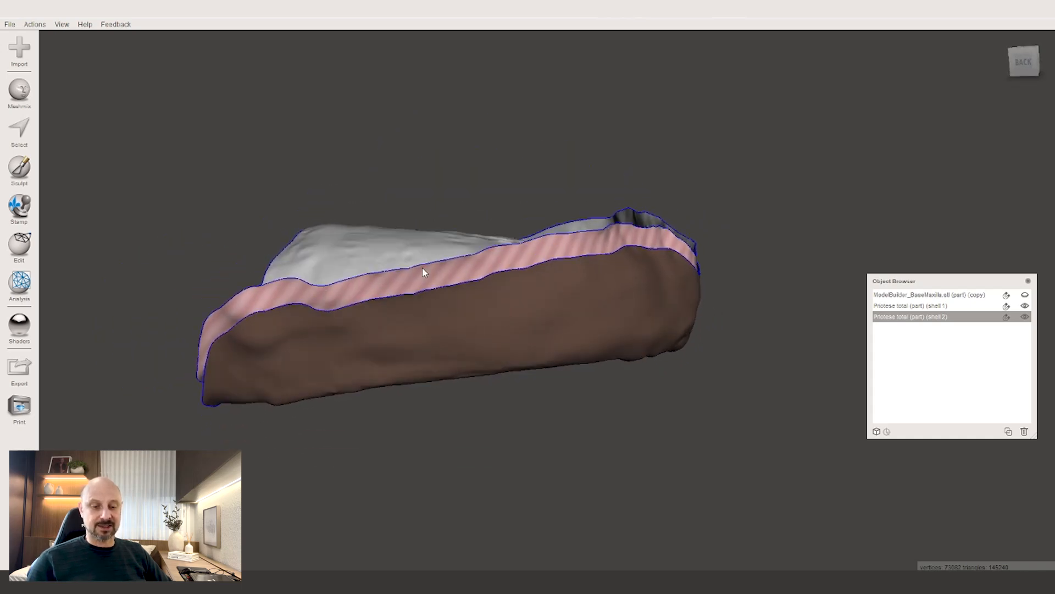
pyautogui.keyDown('shift'); pyautogui.click(497, 351); pyautogui.keyUp('shift')
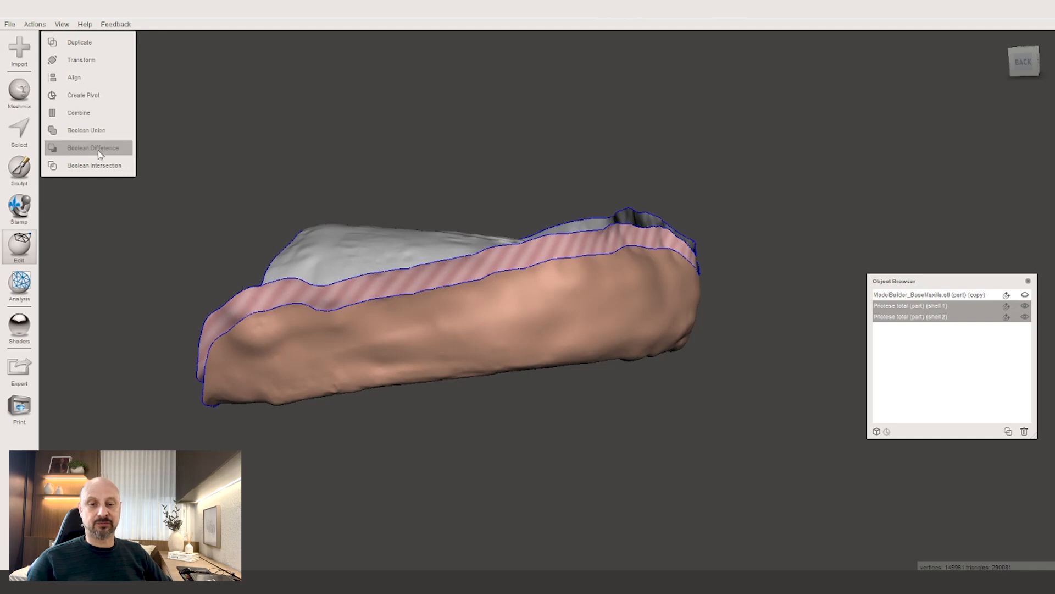
pyautogui.click(116, 121)
# Select the open border edges of both shells and smooth the selection boundary
pyautogui.moveTo(526, 309); pyautogui.dragTo(520, 239, button='right')
pyautogui.moveTo(665, 251); pyautogui.dragTo(638, 338, button='right')
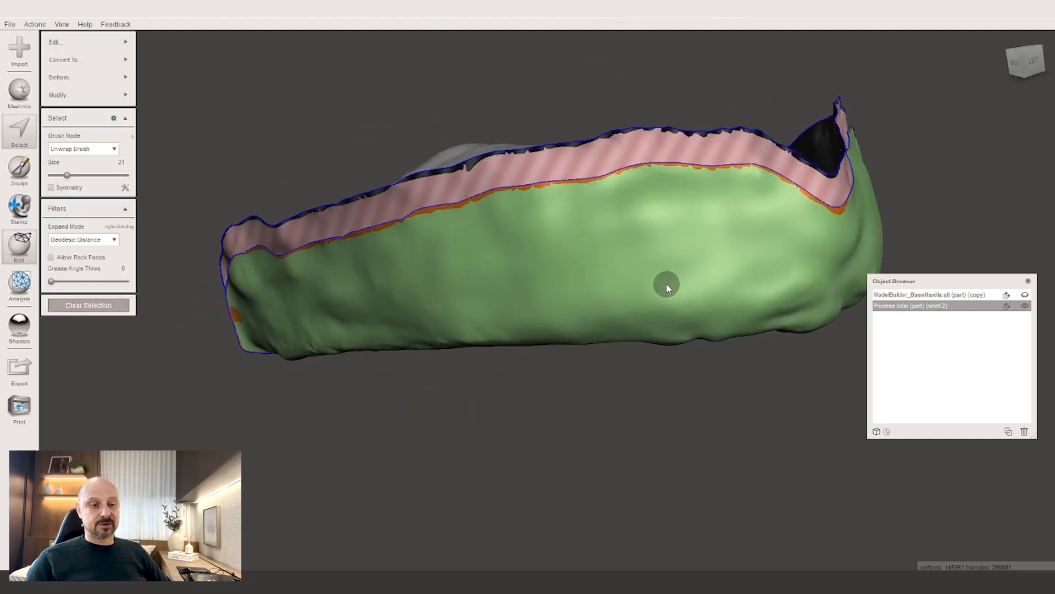
pyautogui.click(113, 96)
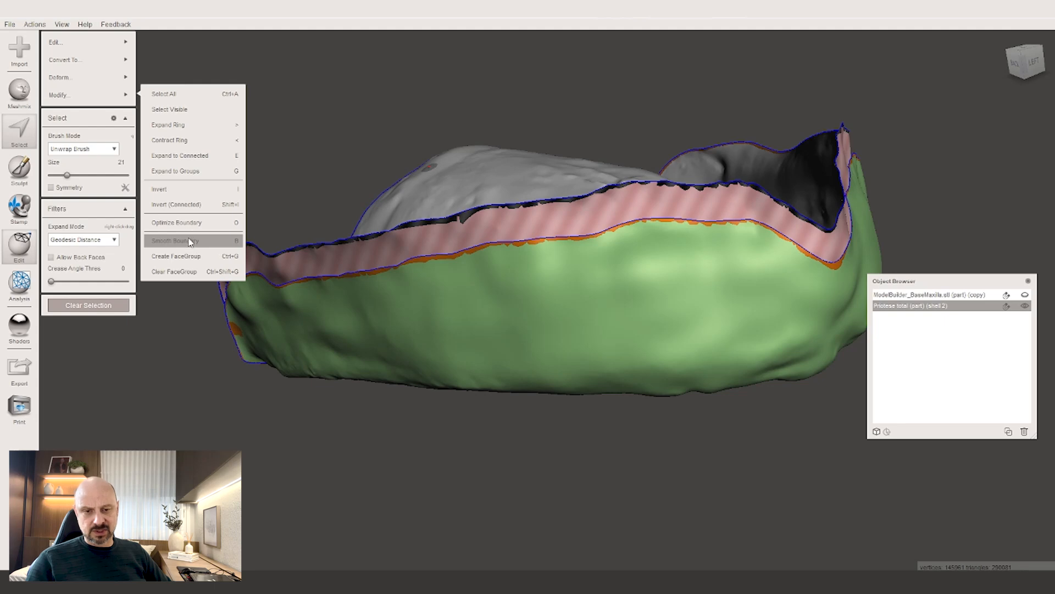
pyautogui.click(66, 223)
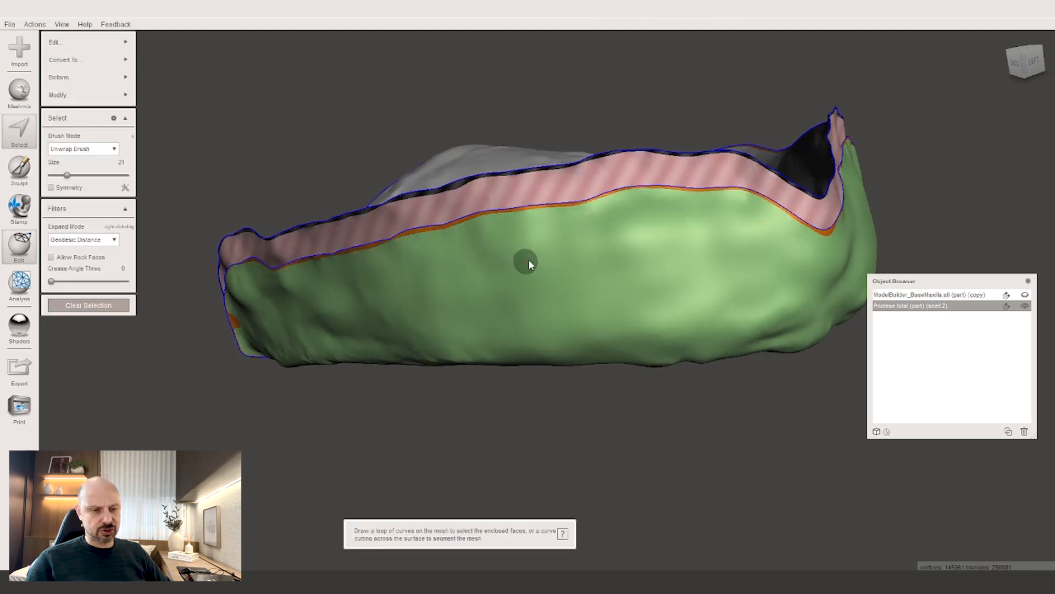
# Join the selected inner and outer border edges to close the rim of the denture base
pyautogui.moveTo(528, 259); pyautogui.dragTo(3, 344, button='right')
pyautogui.click(88, 42)
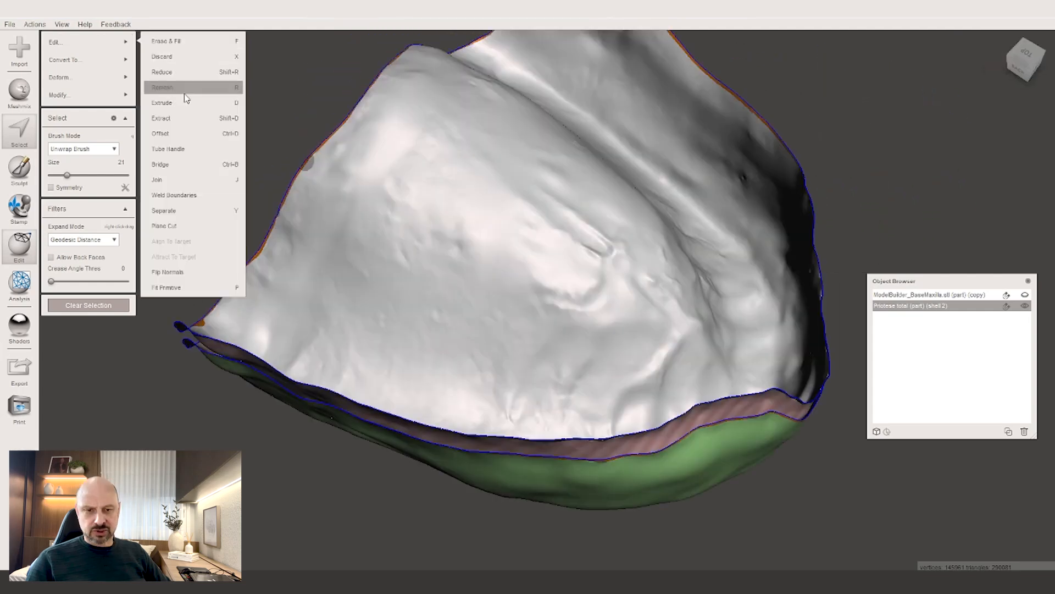
pyautogui.click(183, 180)
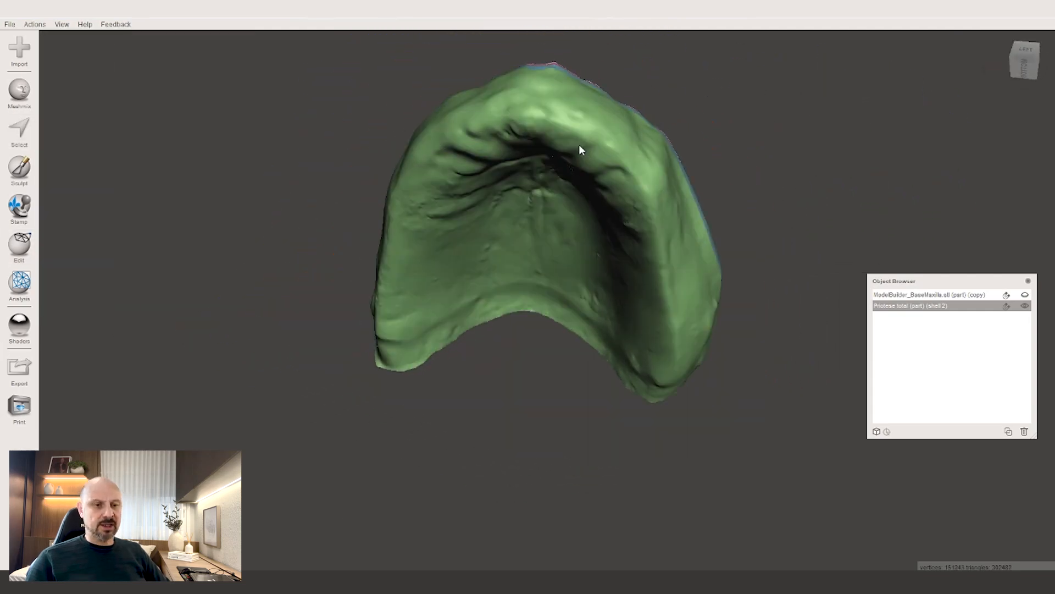
# Start a plane cut on the joined denture base
pyautogui.moveTo(579, 144); pyautogui.dragTo(660, 137, button='right')
pyautogui.click(19, 245)
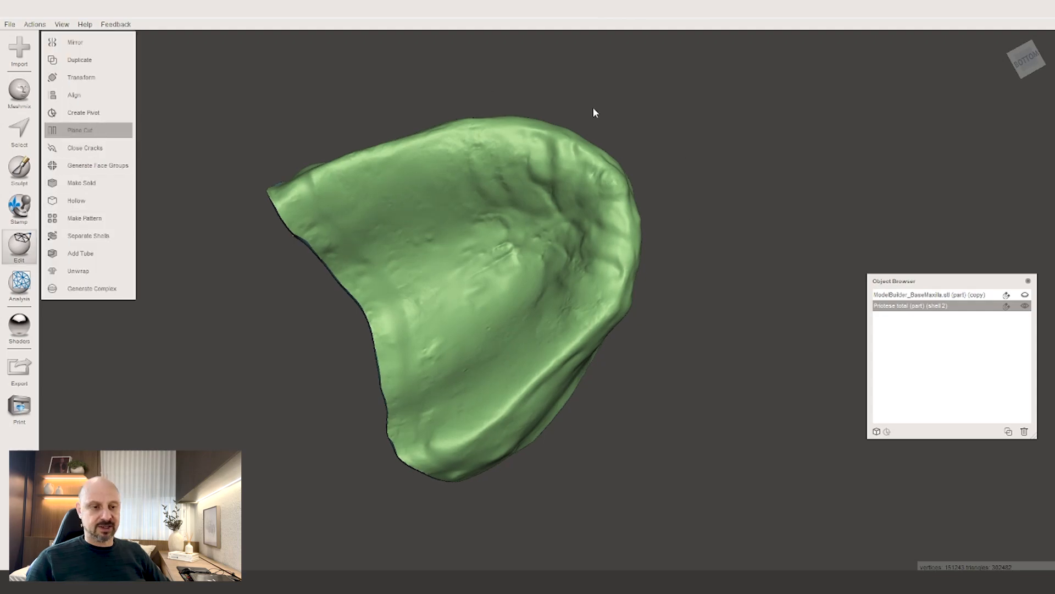
pyautogui.moveTo(675, 157); pyautogui.dragTo(641, 164, button='right')
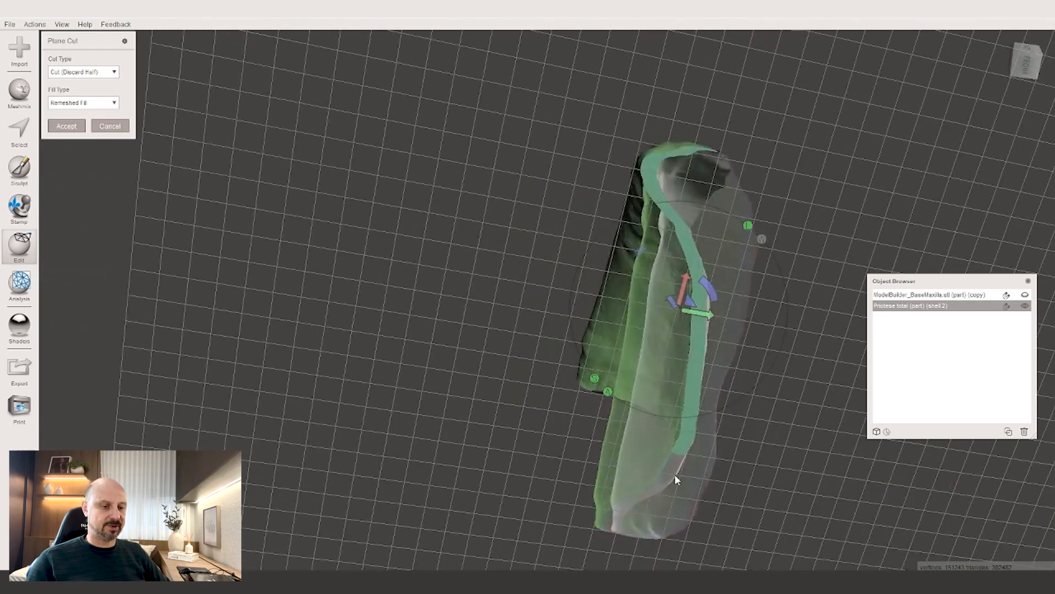